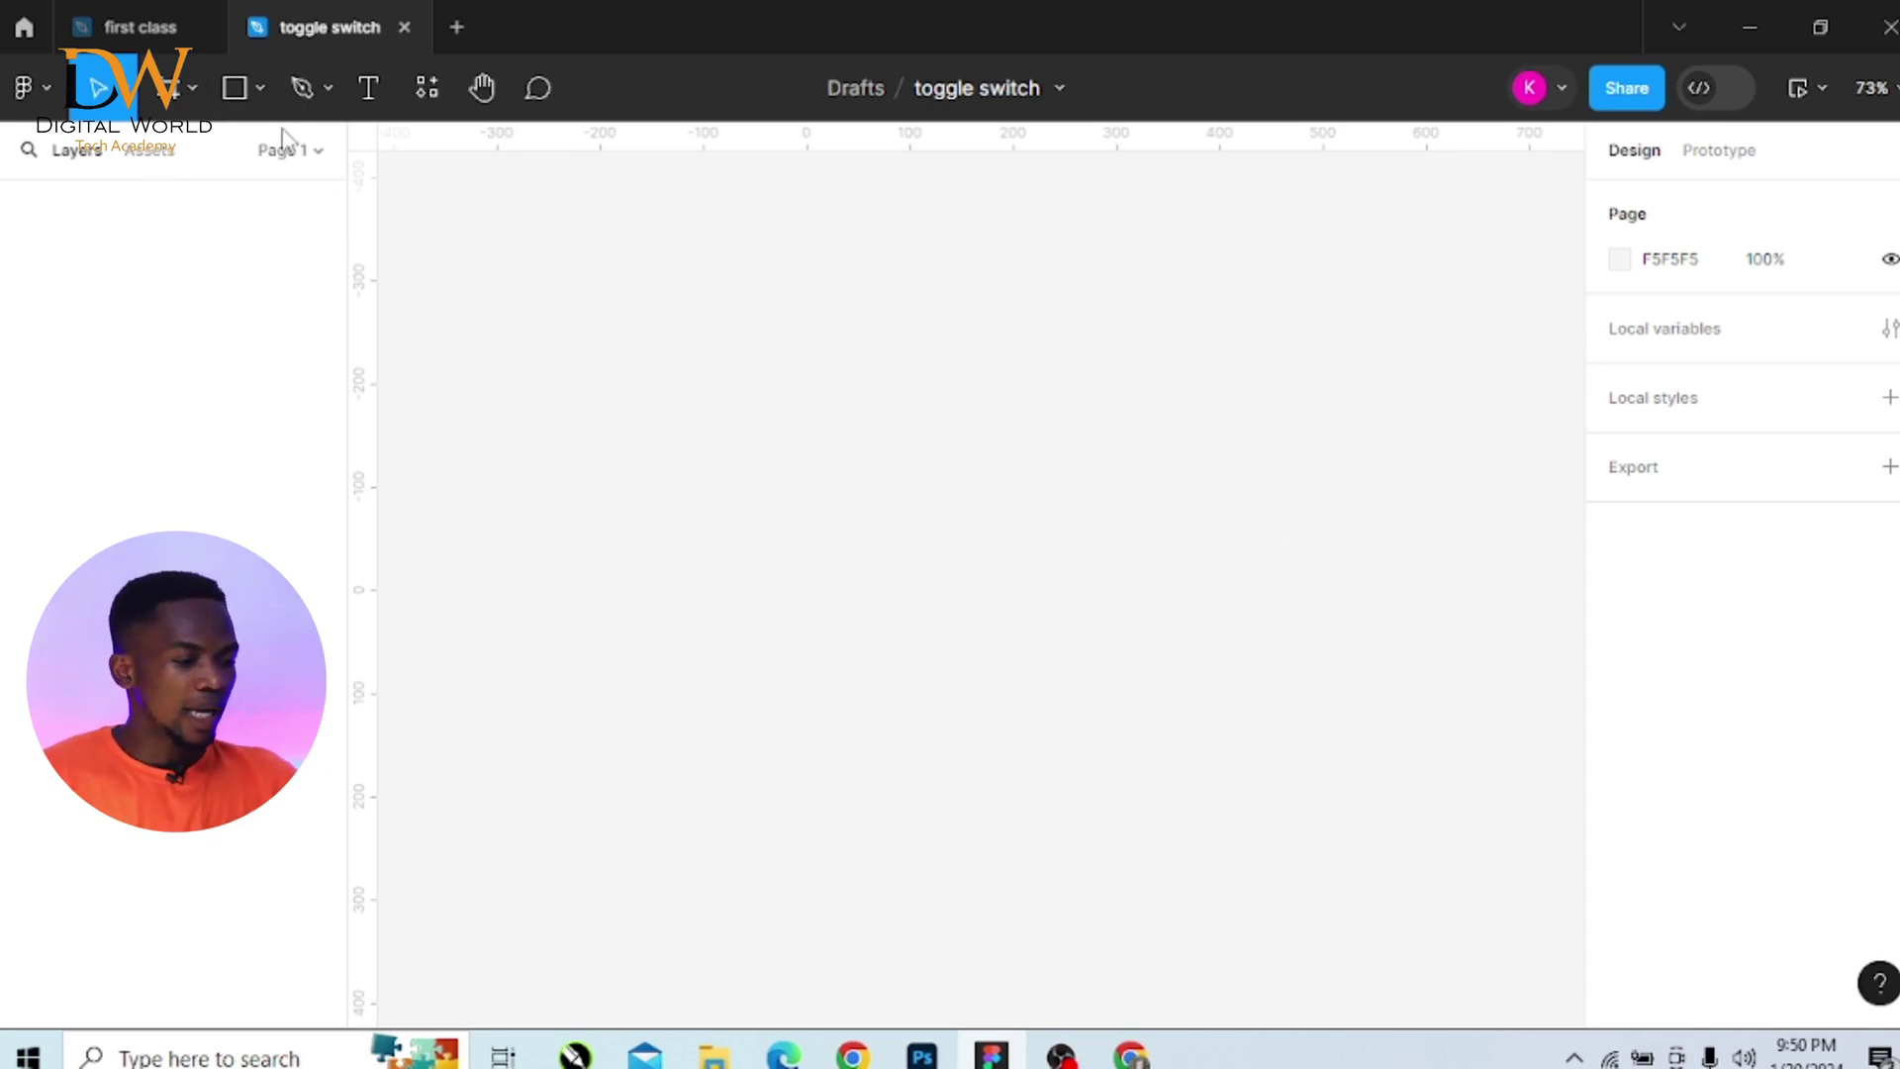
Draw a 418 × 128 rectangle on the canvas as the toggle track
click(259, 89)
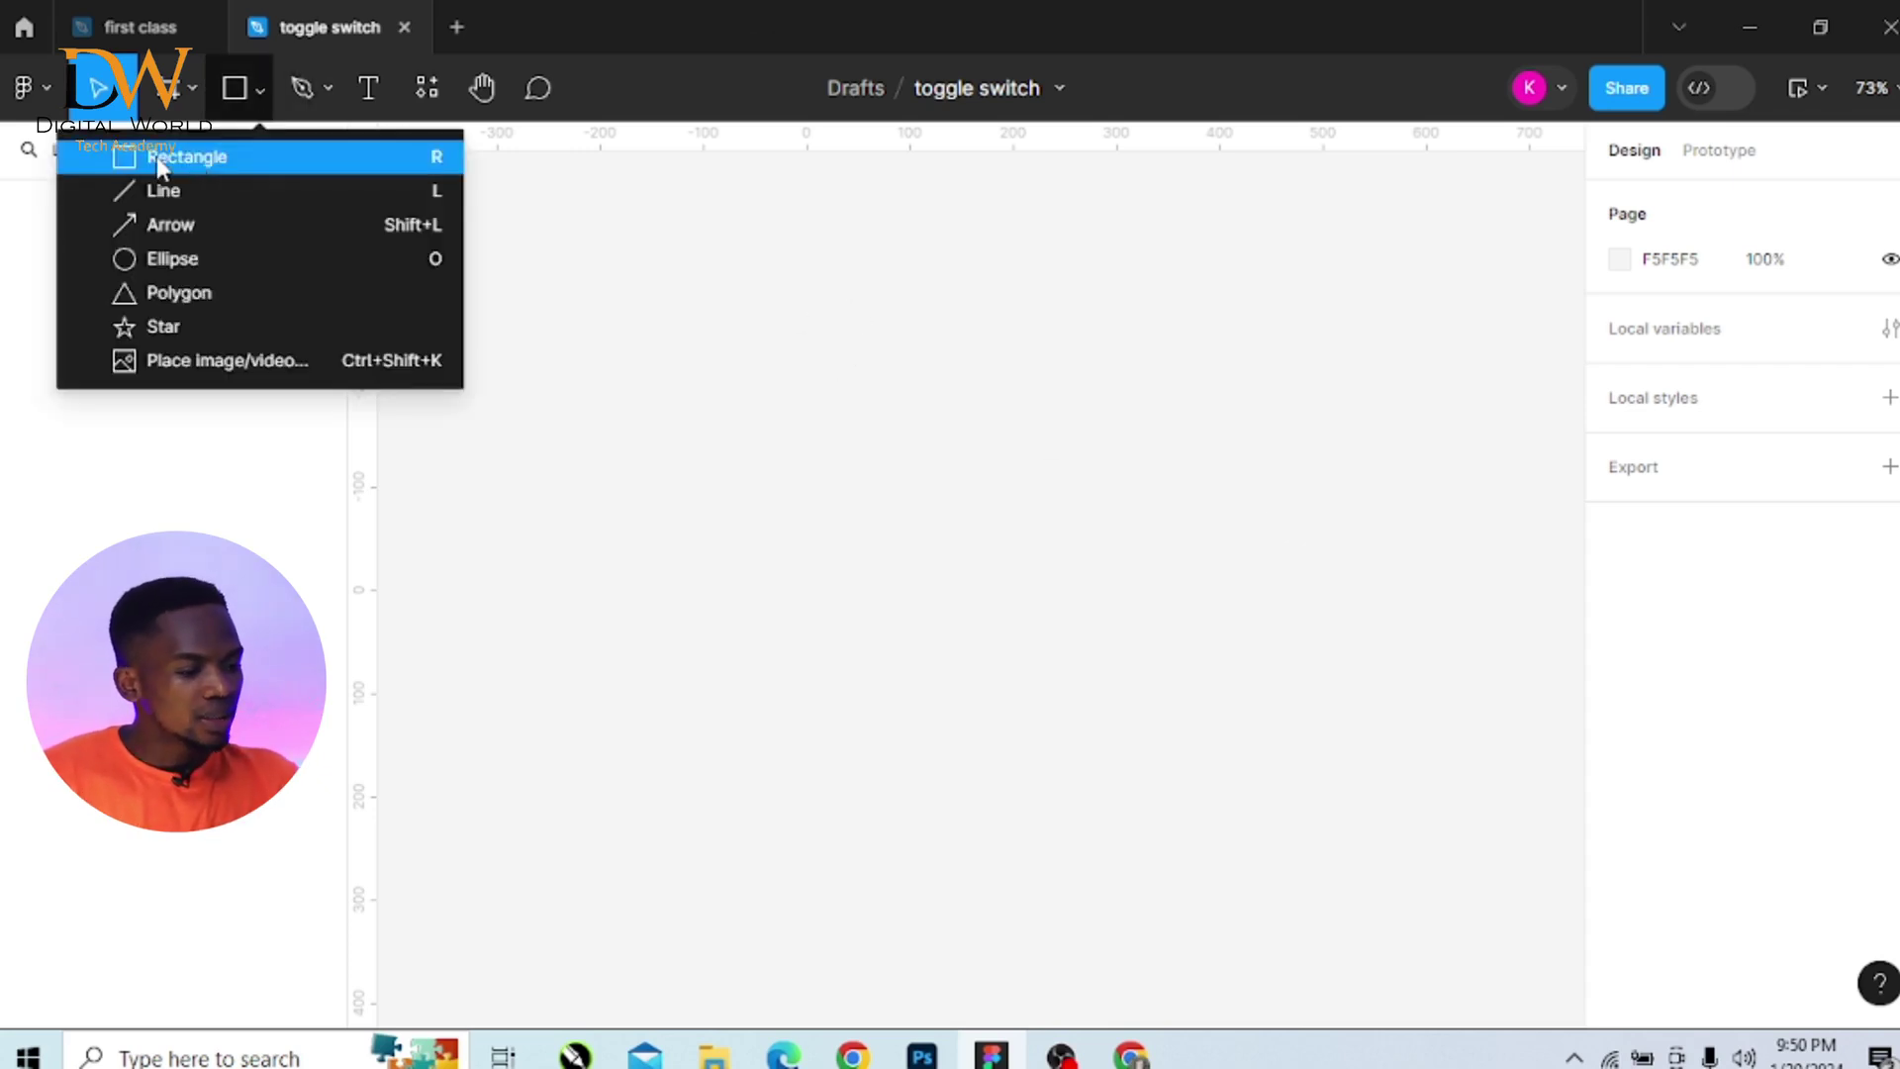
click(156, 157)
mouse_move(603, 324)
mouse_down()
mouse_move(1119, 542)
mouse_move(1057, 448)
mouse_move(1034, 455)
mouse_up()
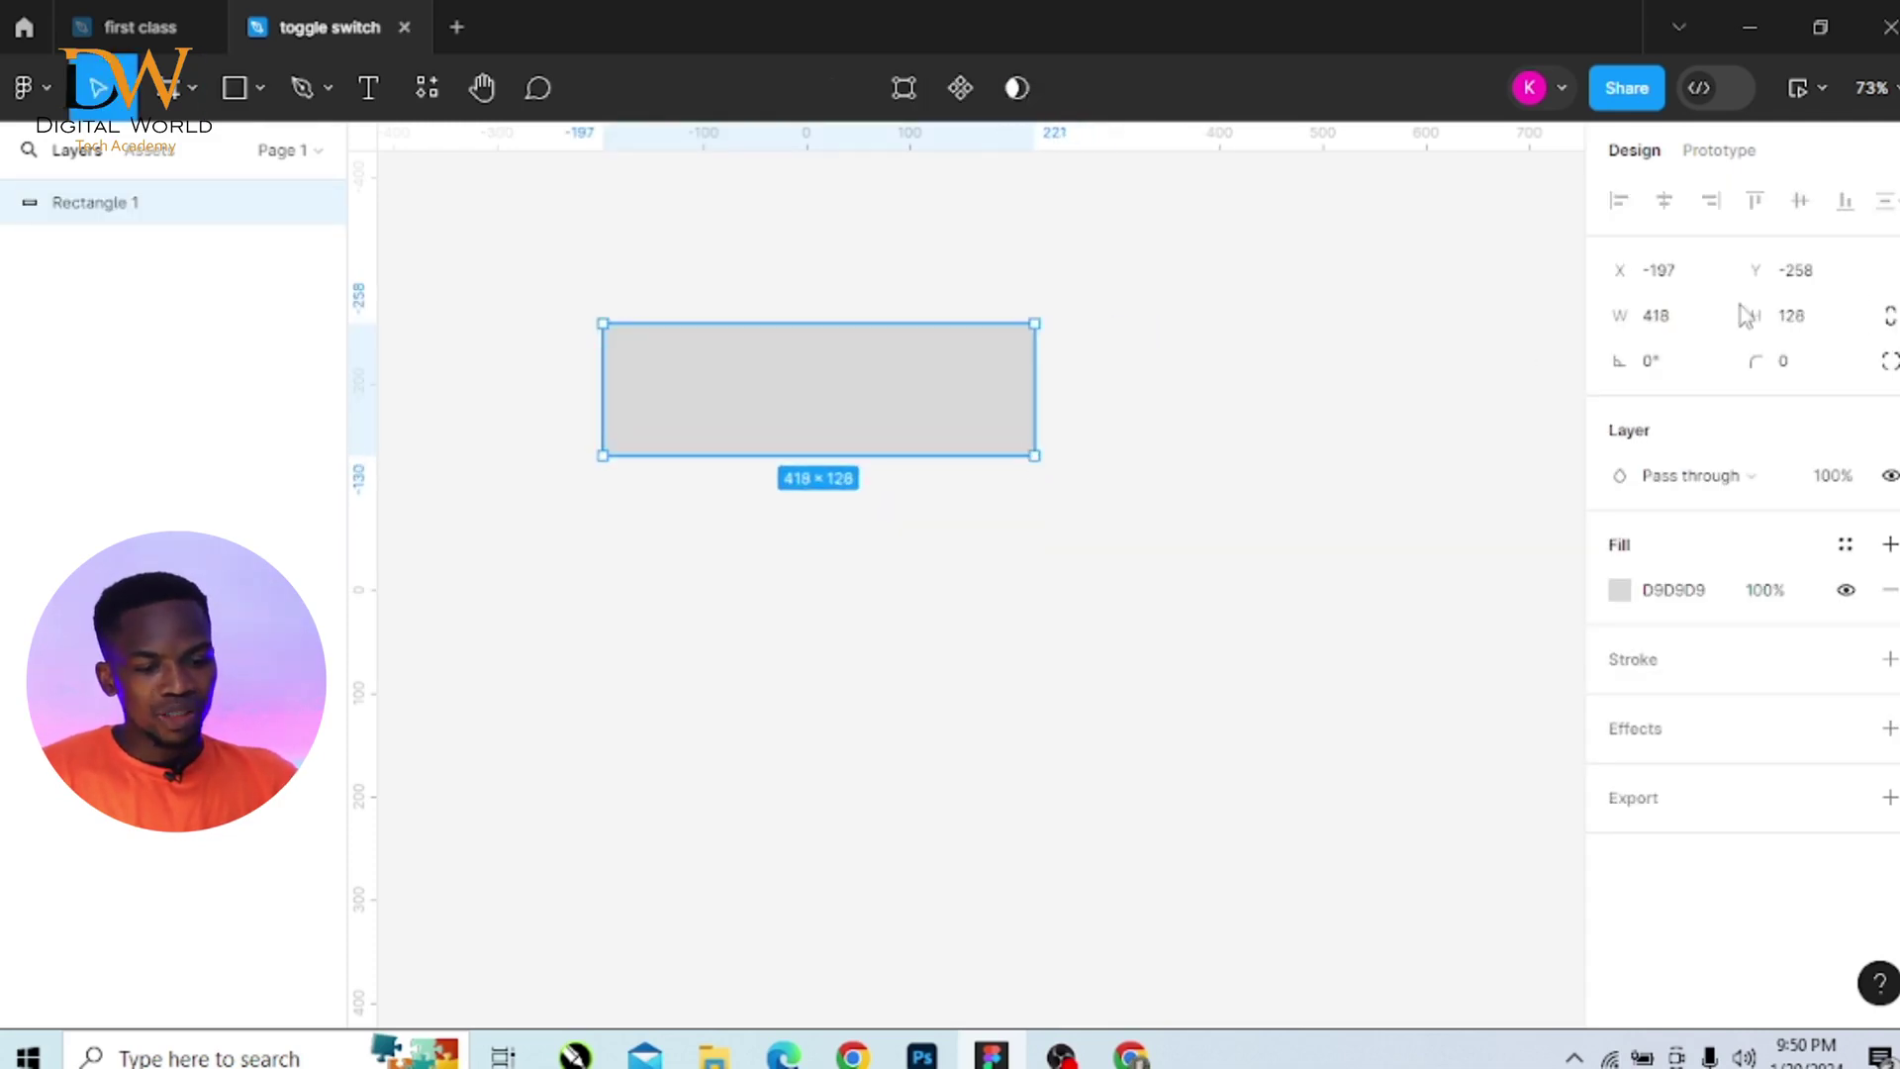
Round the track's corners, first to radius 50 and then to 60
click(1788, 364)
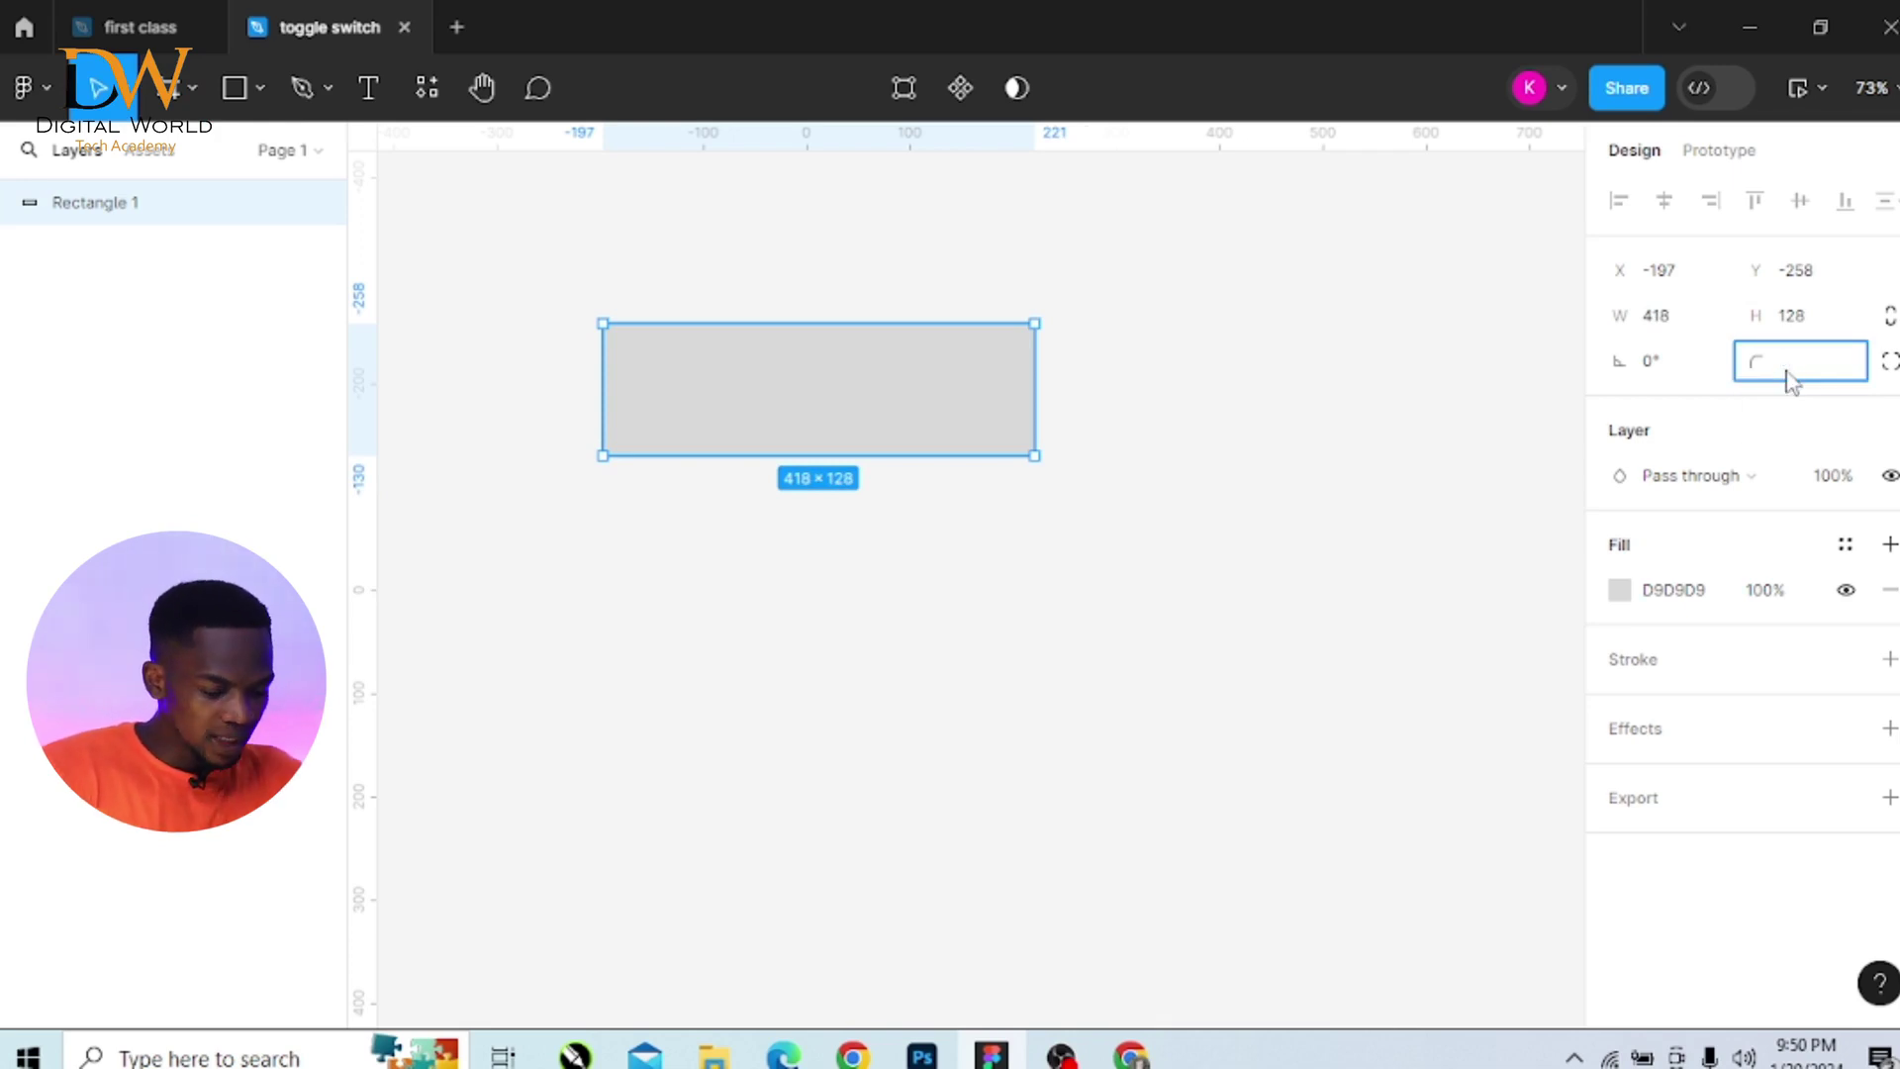
text(50)
key(Return)
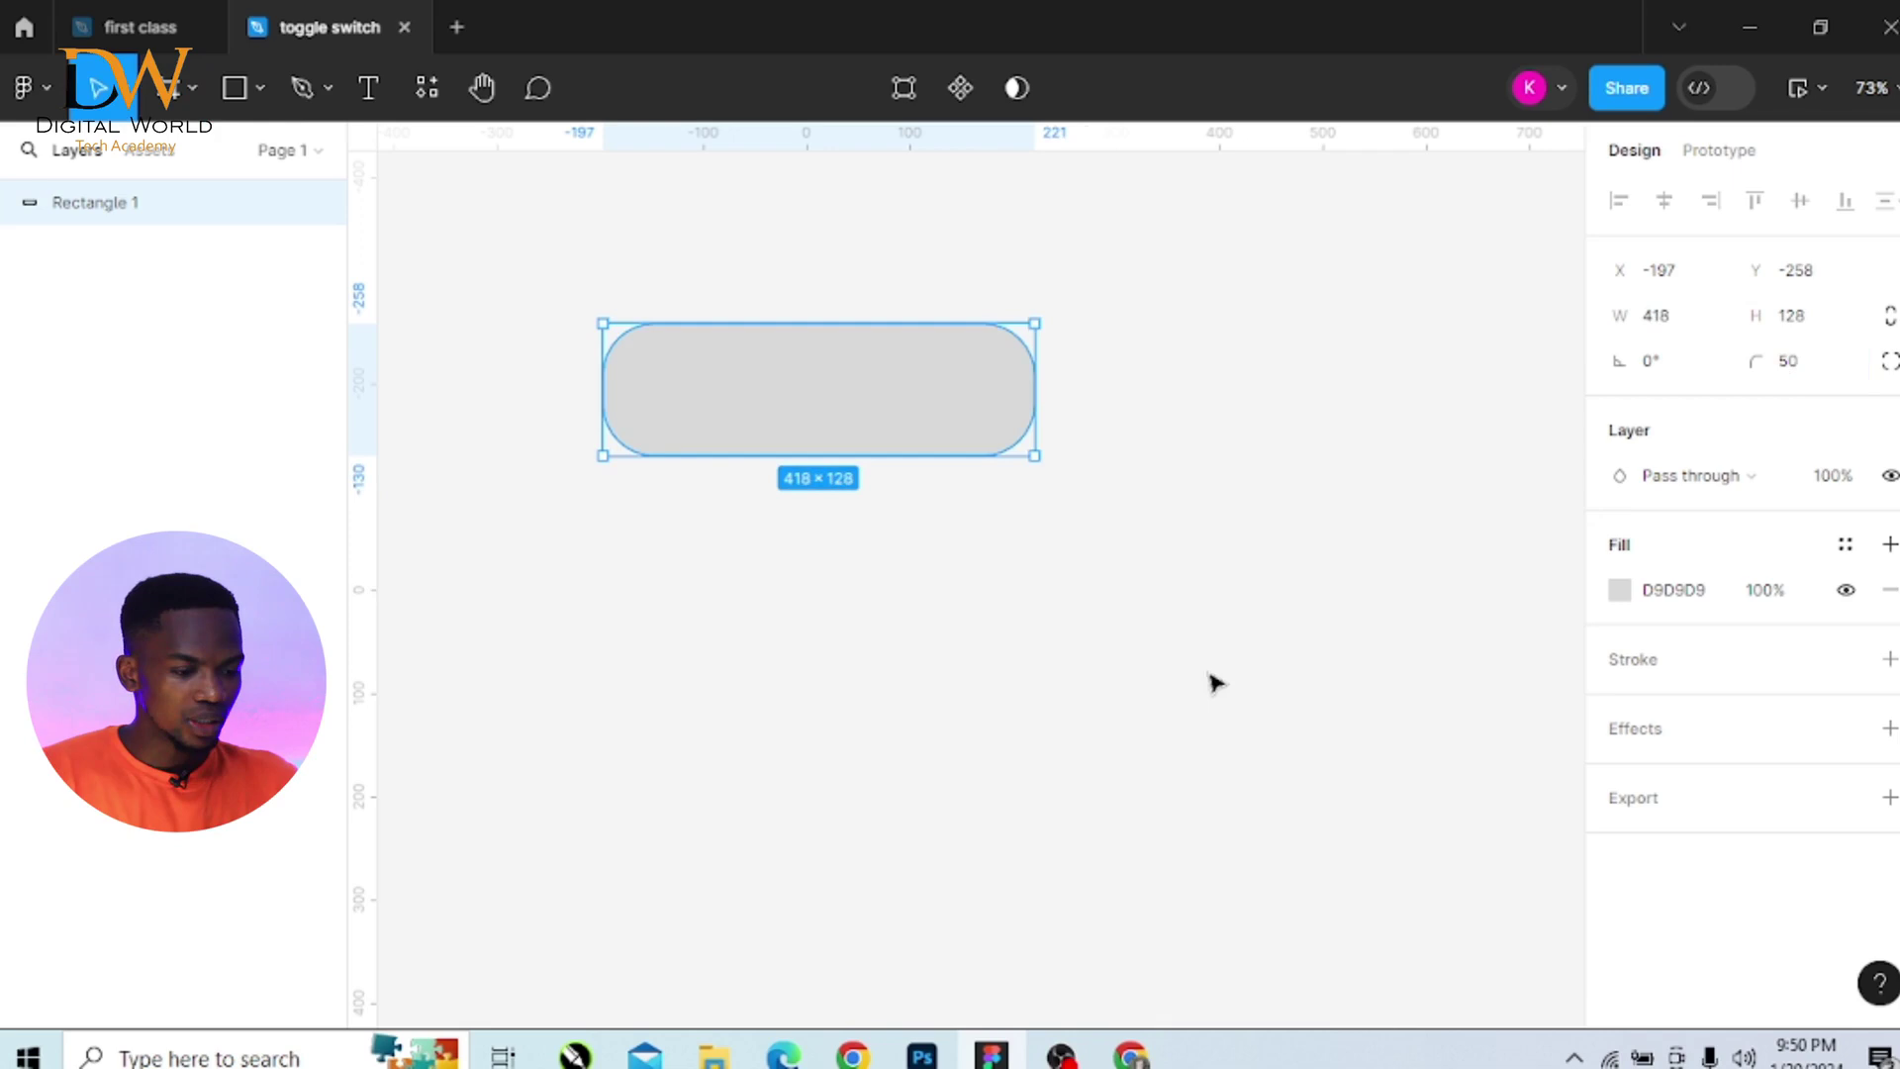
click(904, 632)
click(943, 393)
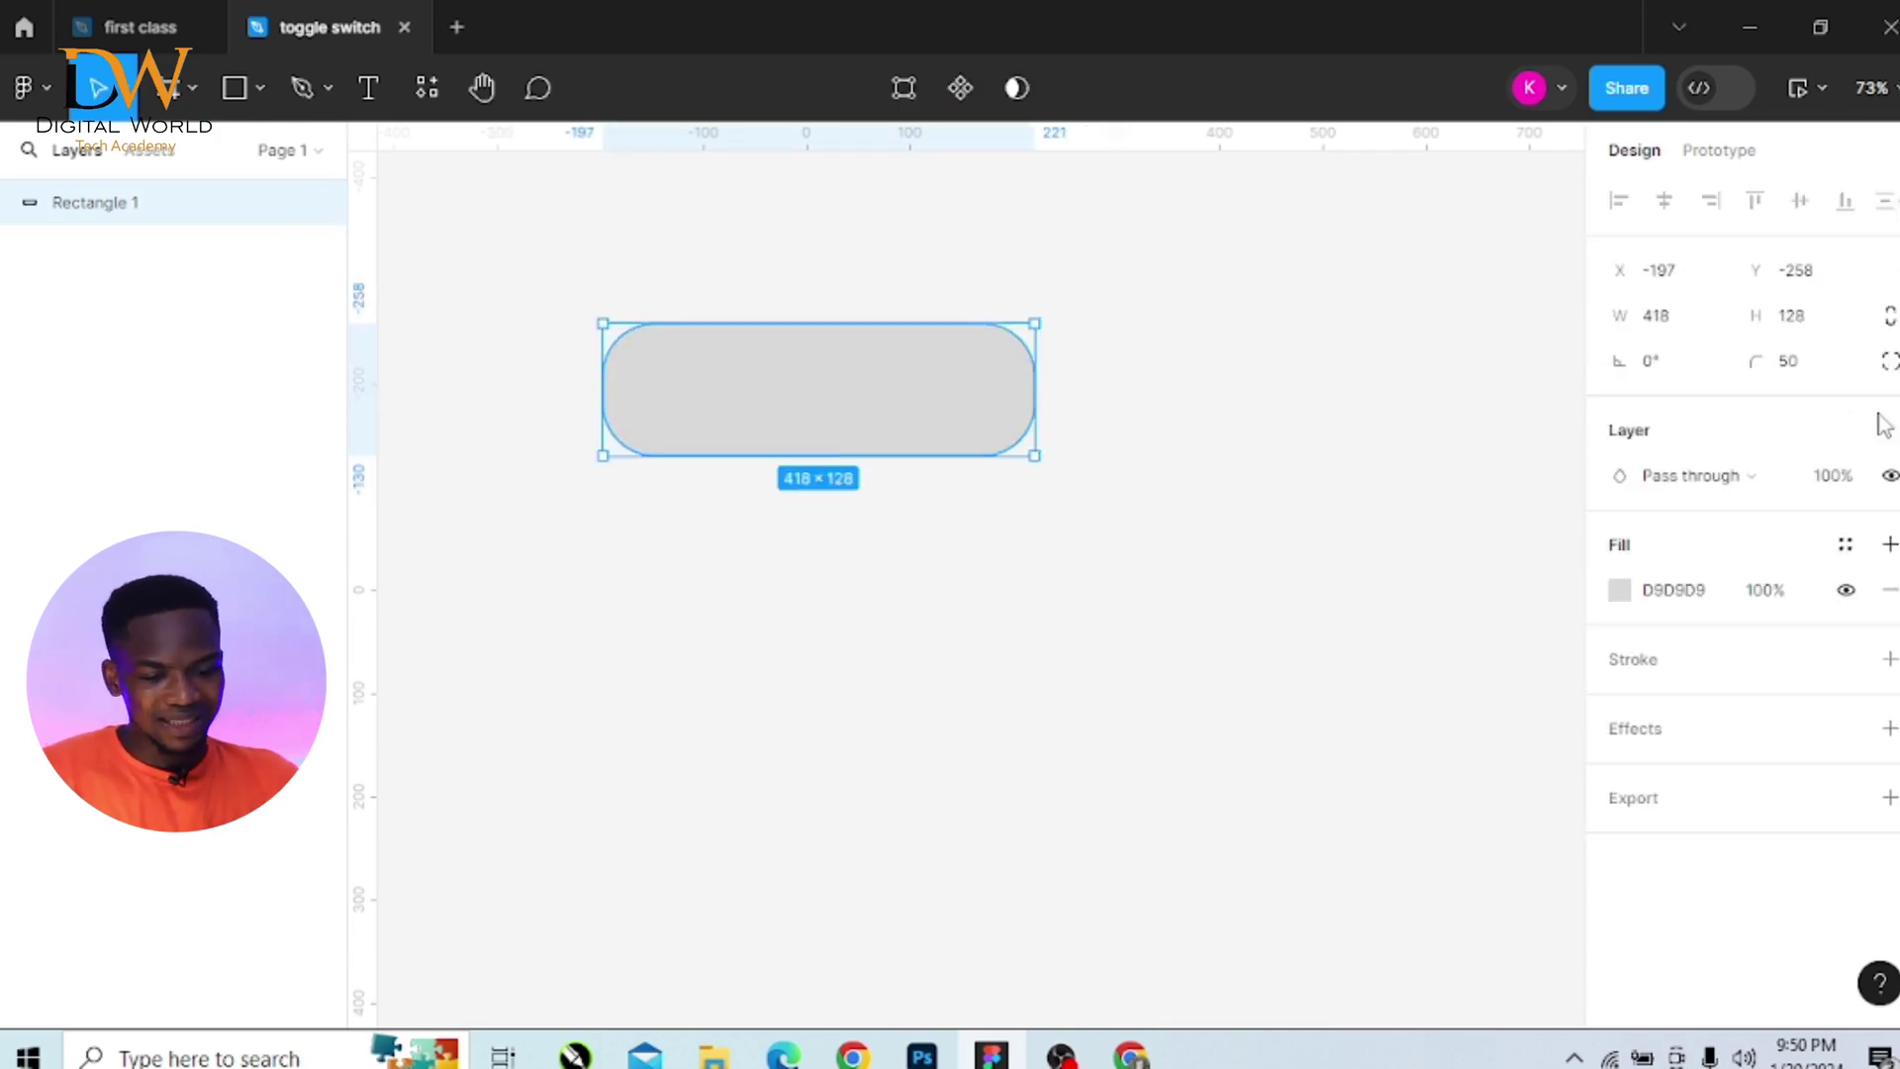
click(1804, 374)
text(60)
key(Return)
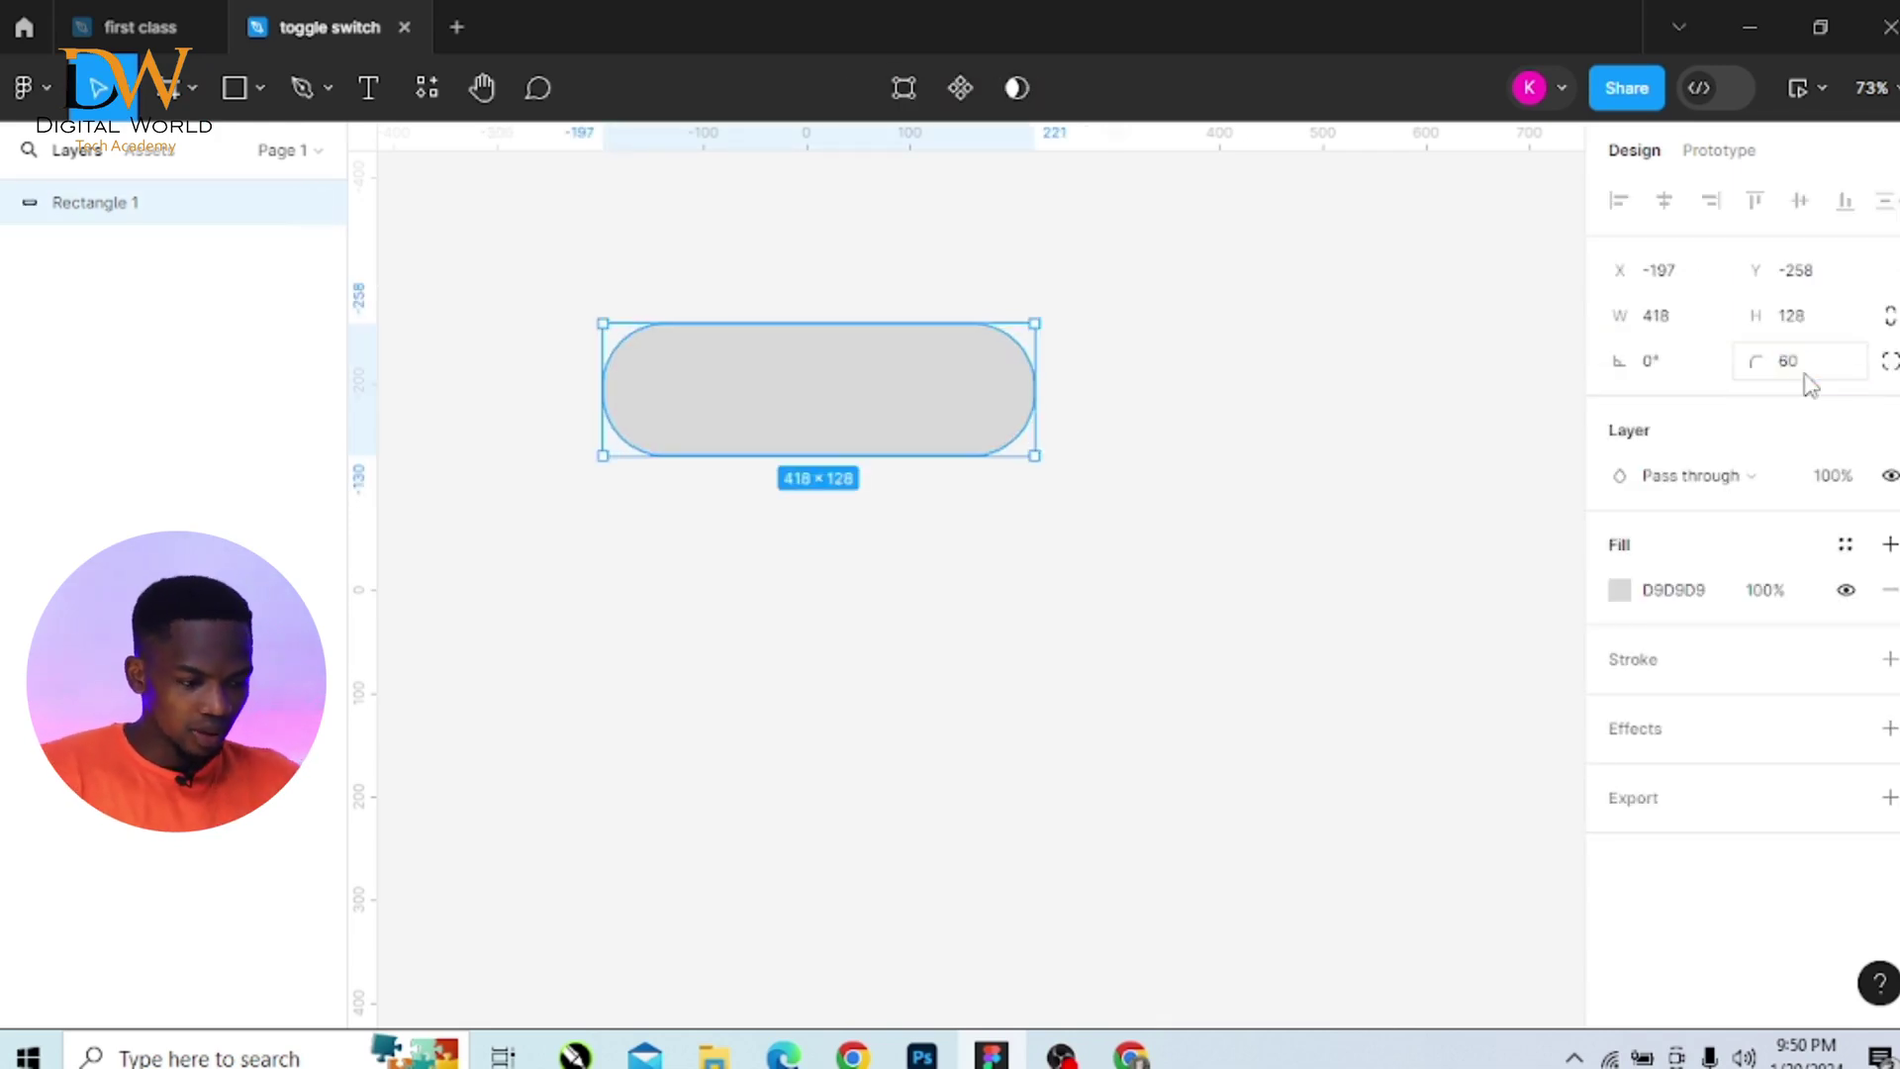
Draw an ellipse over the right end of the track for the knob
click(1252, 639)
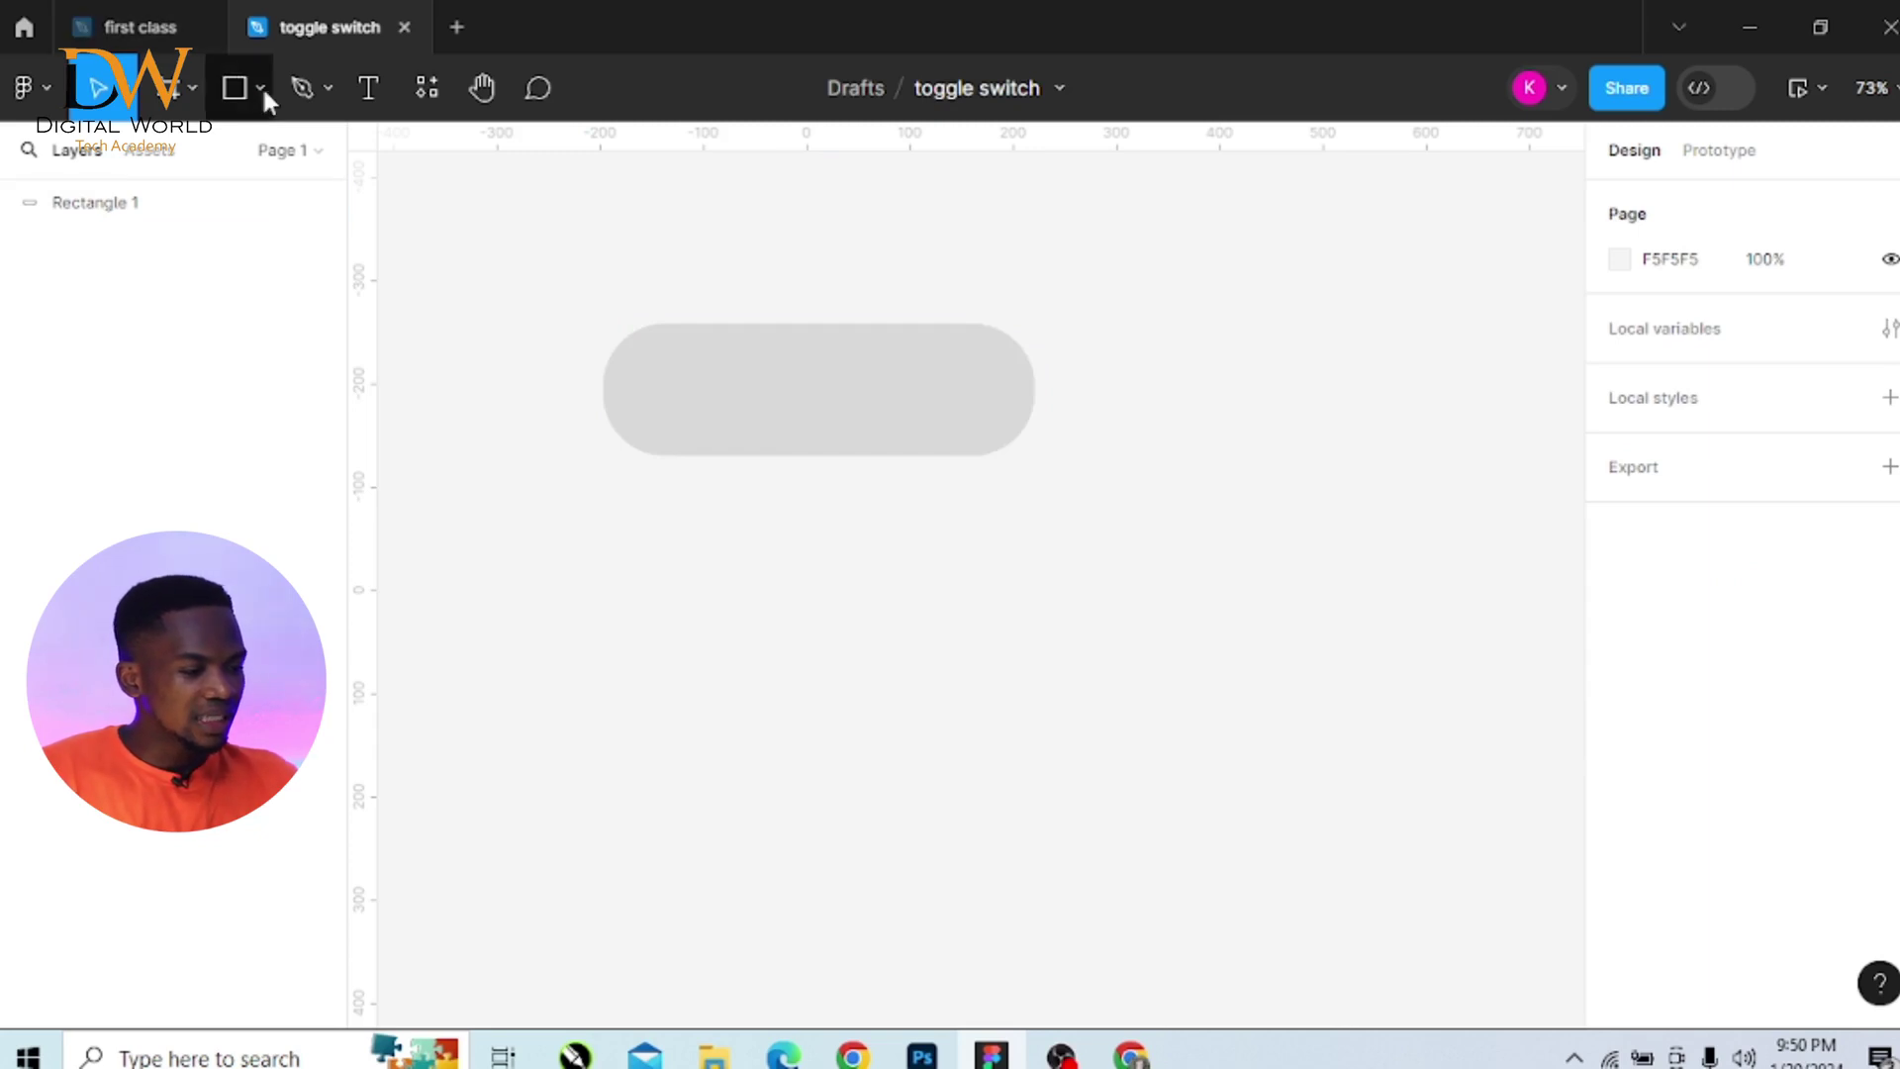
click(260, 88)
click(247, 261)
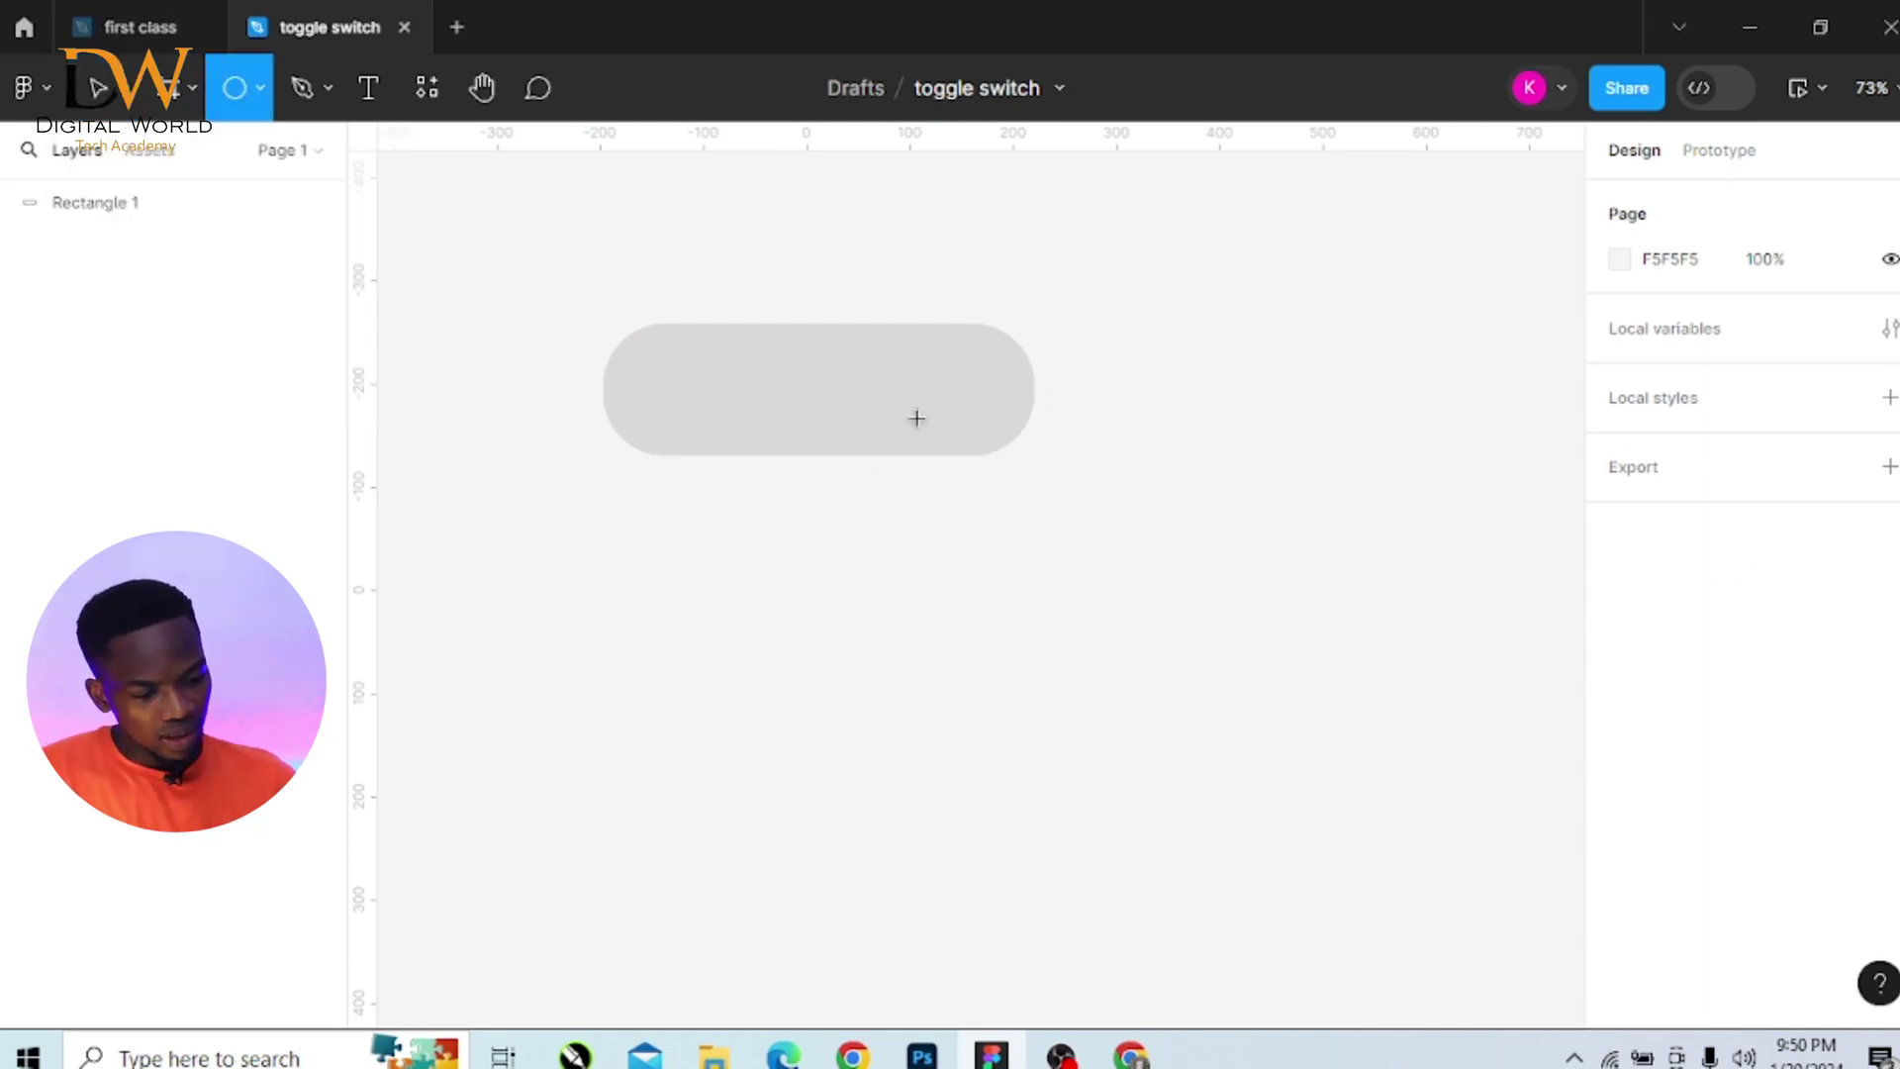
drag(916, 418, 972, 441)
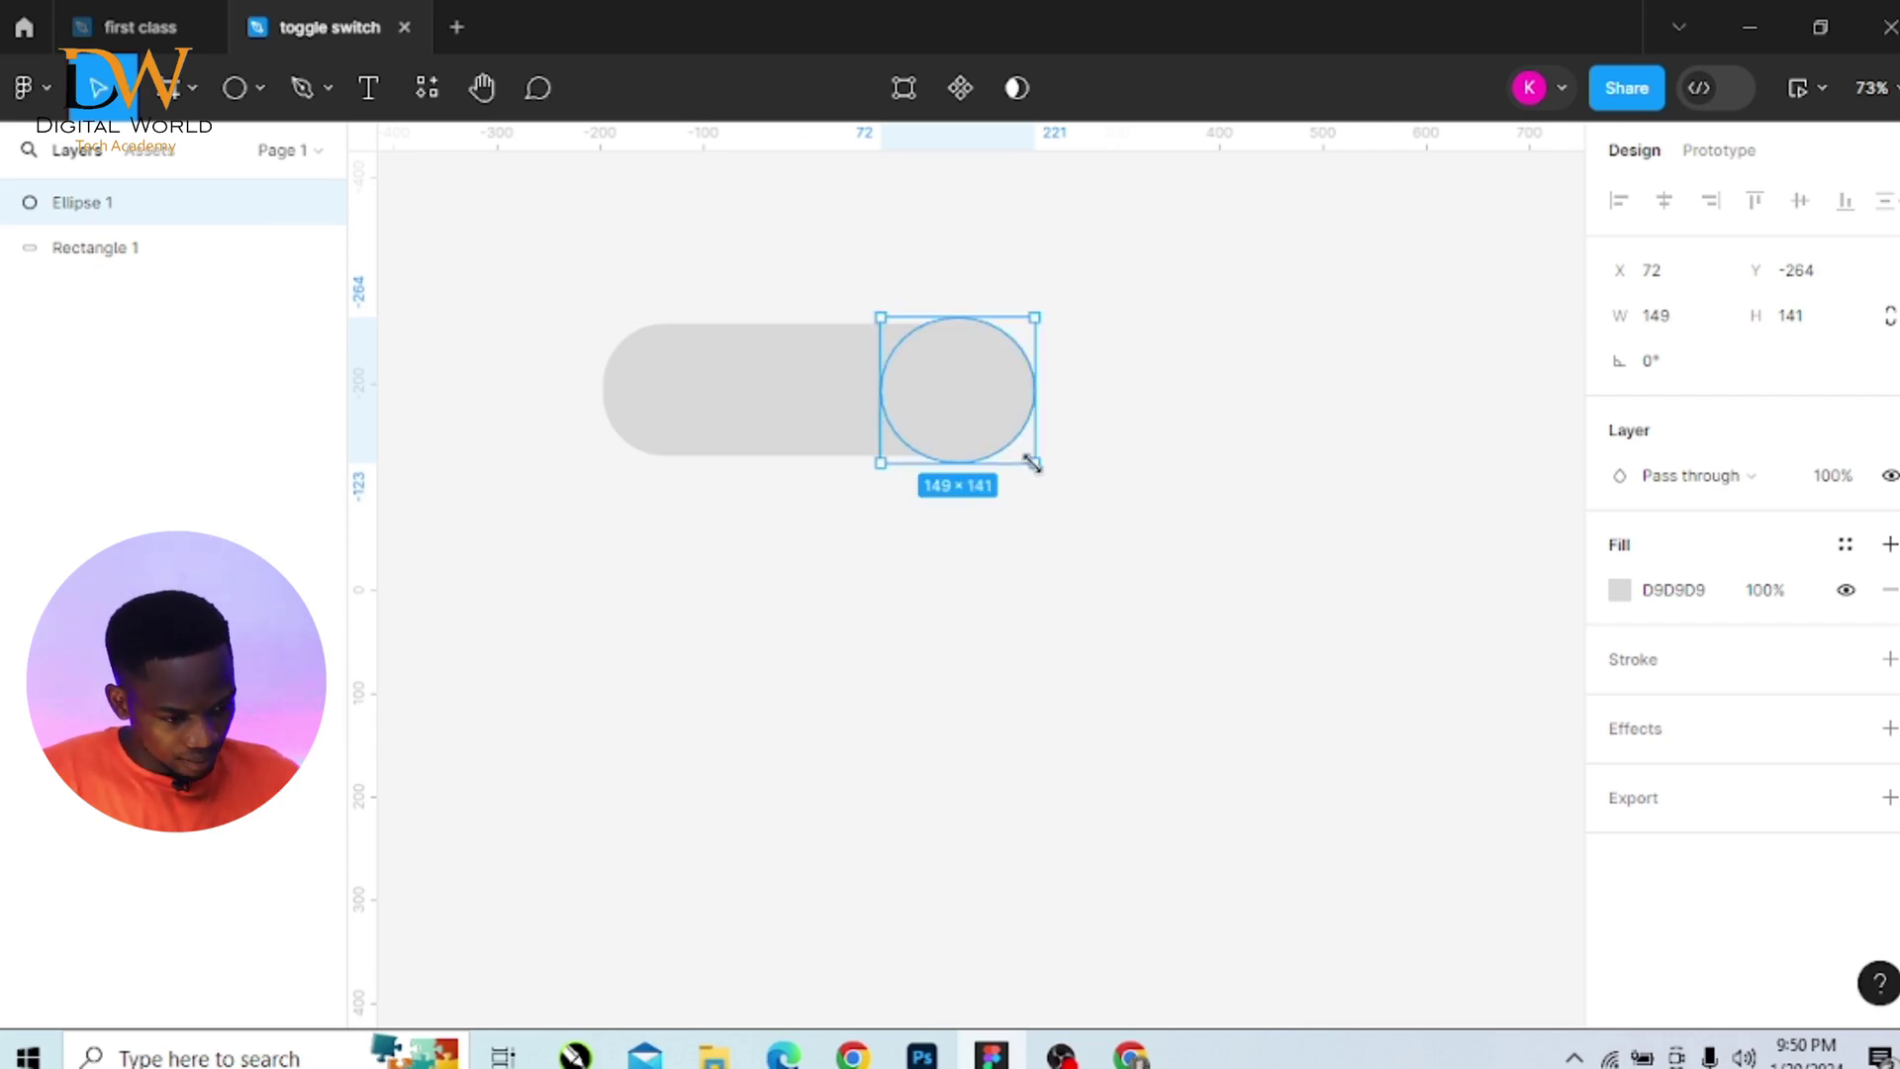
drag(1027, 460, 1027, 458)
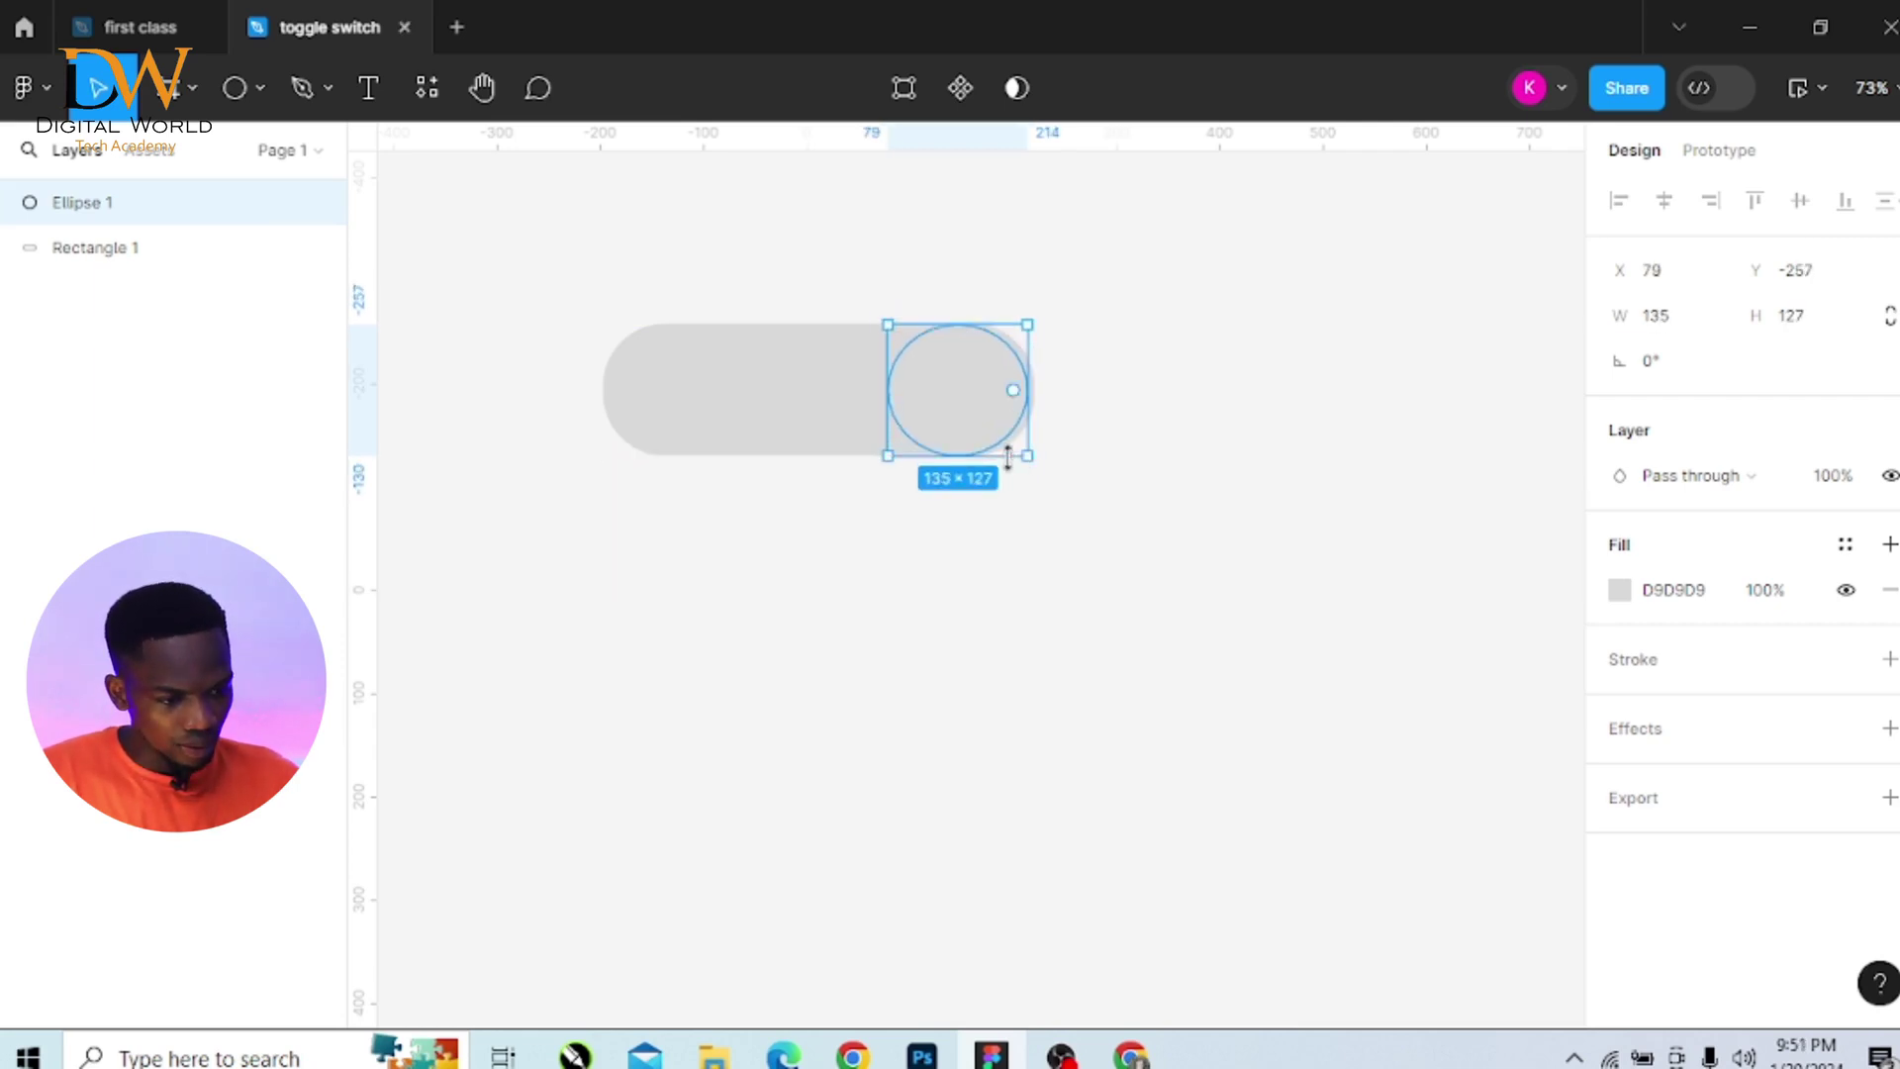
Fill the circle white (FFFFFF), snap it to the track's edge, and size it 106 × 105
click(1383, 472)
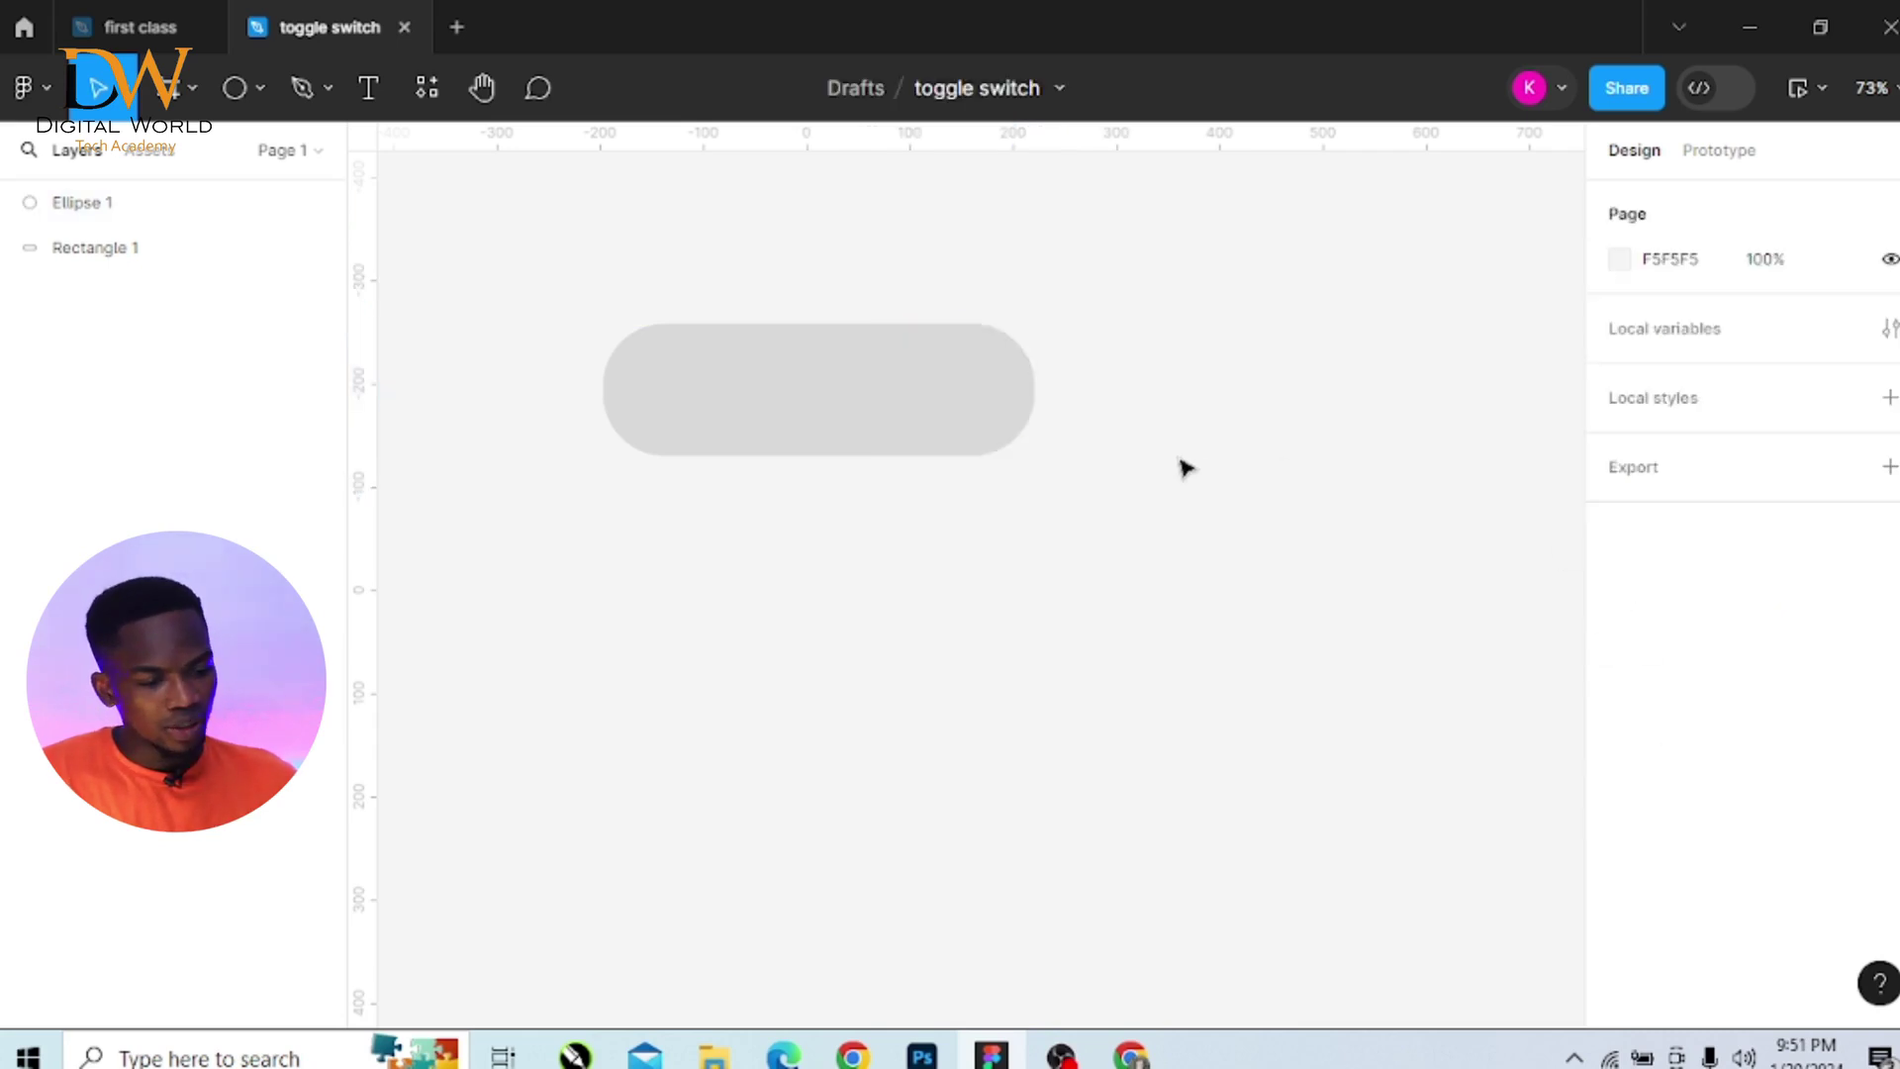
click(963, 412)
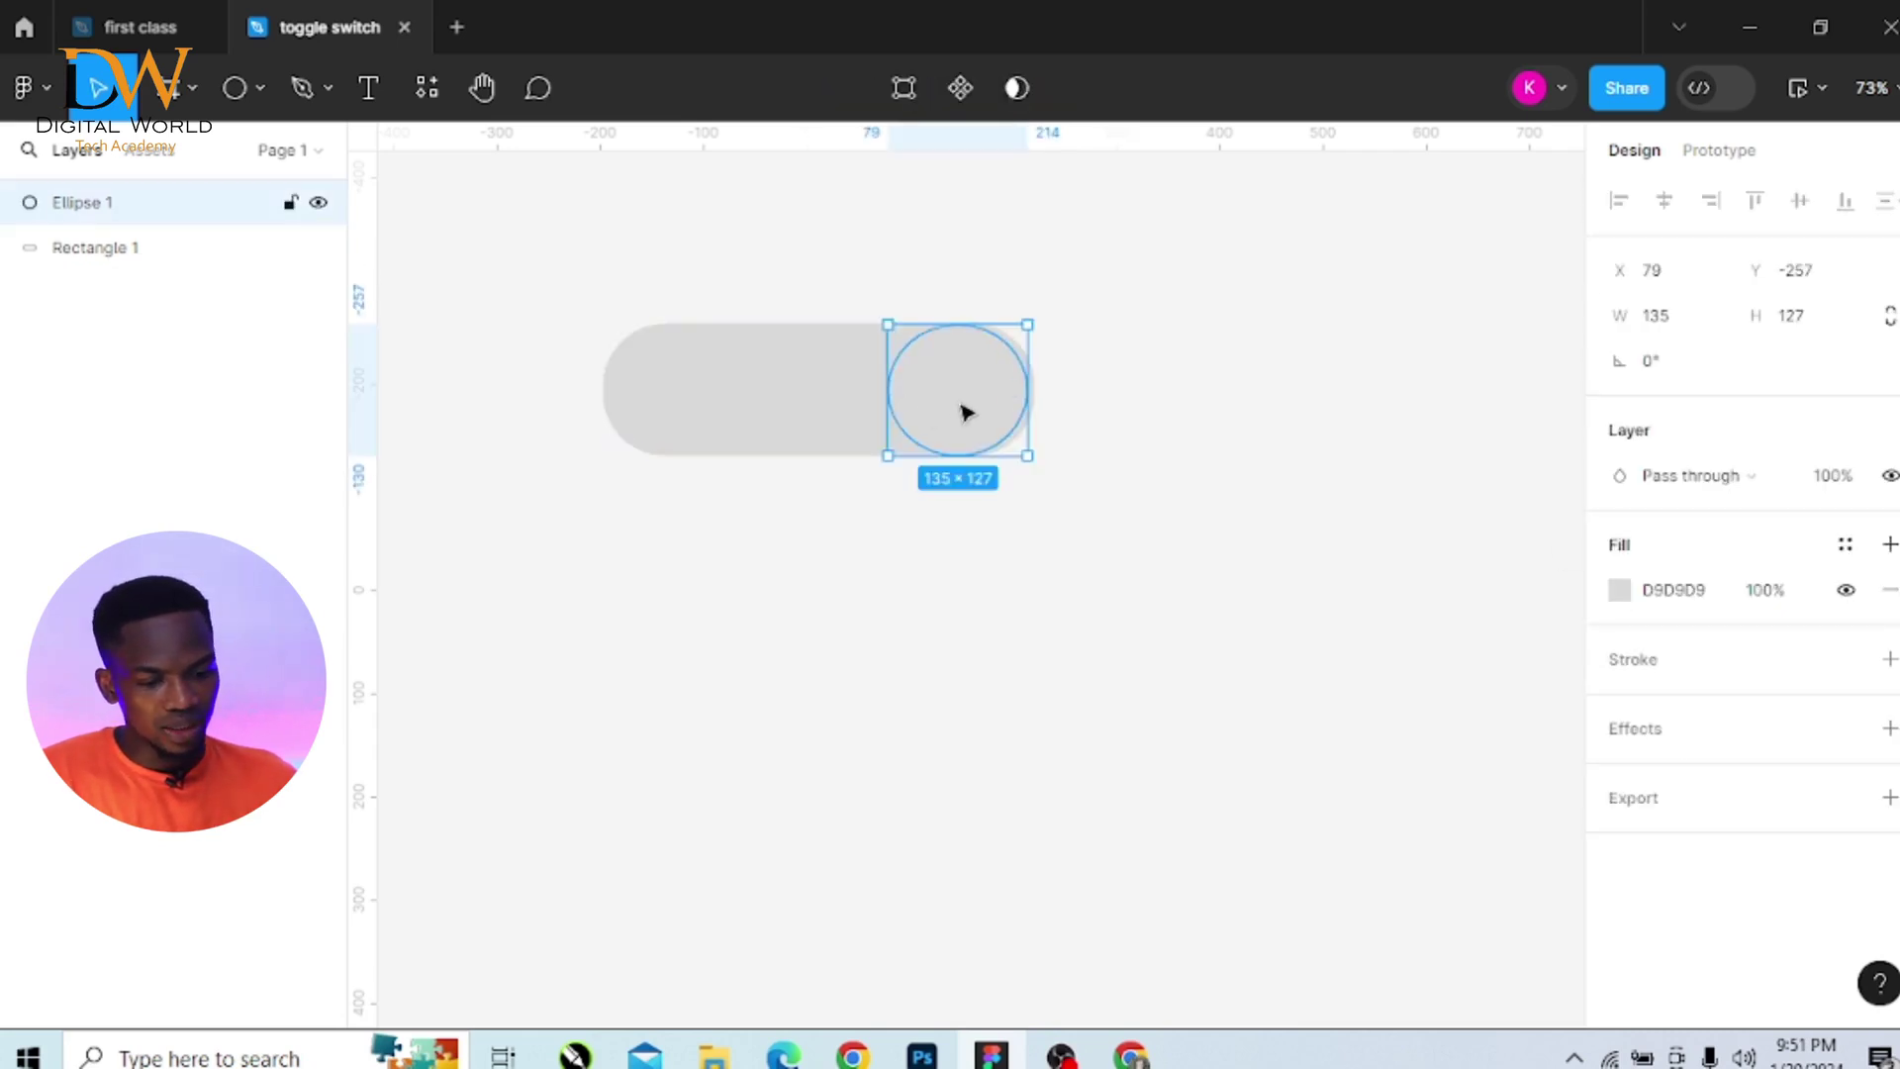
click(1628, 591)
drag(1352, 394, 1199, 267)
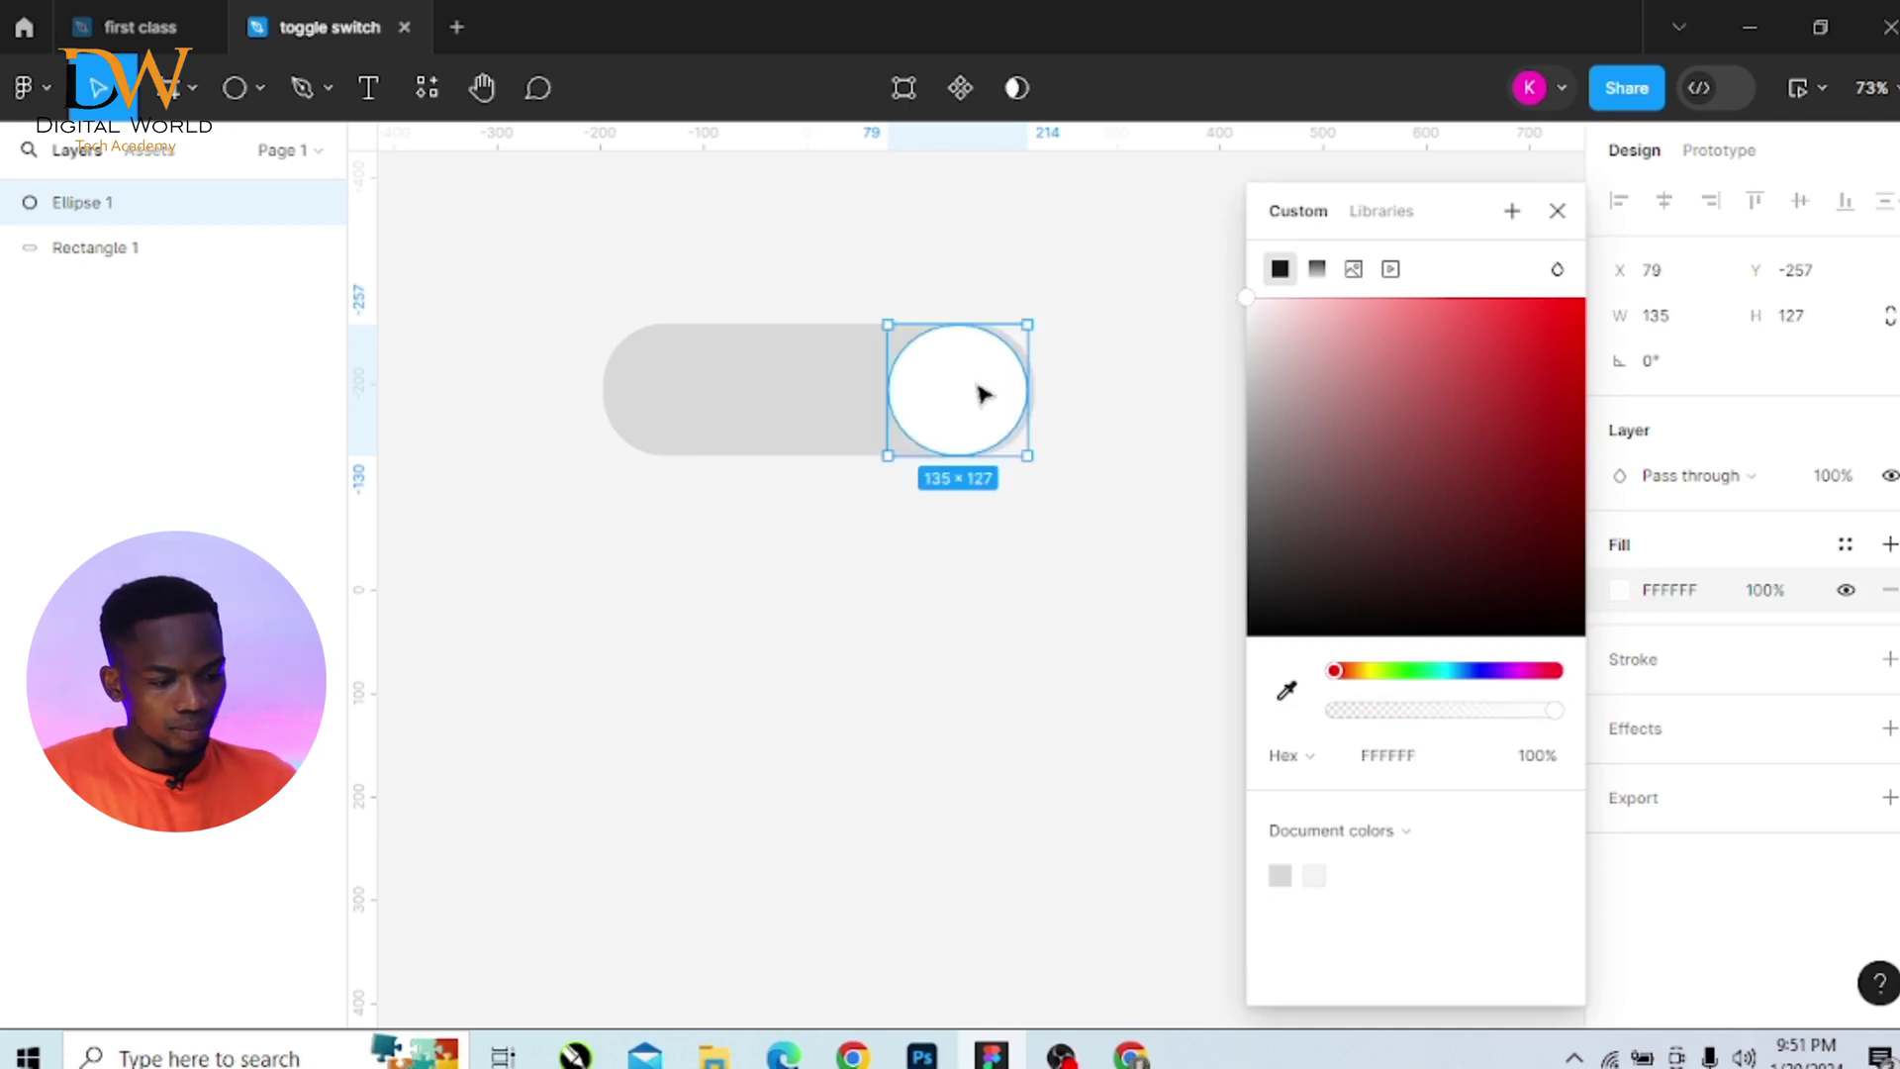
mouse_move(983, 394)
mouse_down()
mouse_move(1027, 393)
mouse_move(985, 408)
mouse_up()
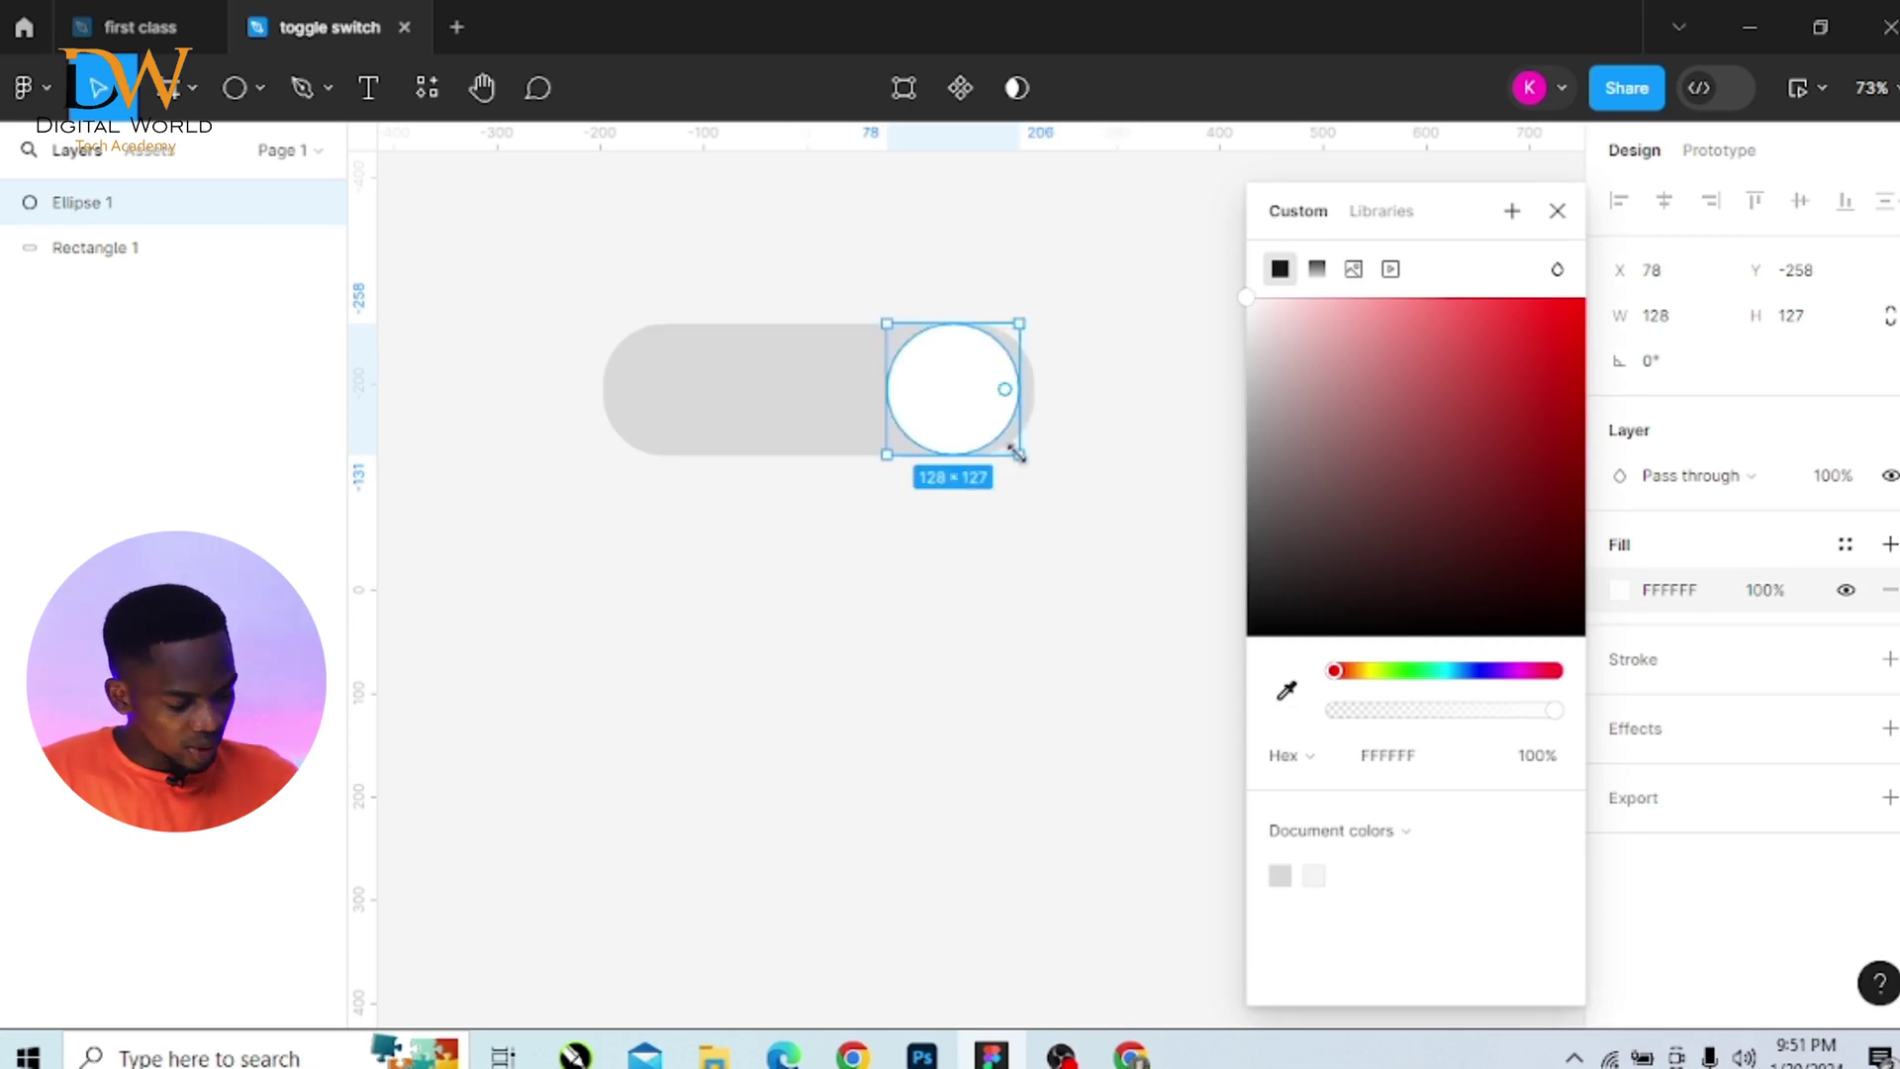
drag(1015, 452, 693, 396)
Group the knob and track with Ctrl+G and rename the group 'off'
click(1557, 211)
drag(576, 272, 1129, 582)
key(ctrl+g)
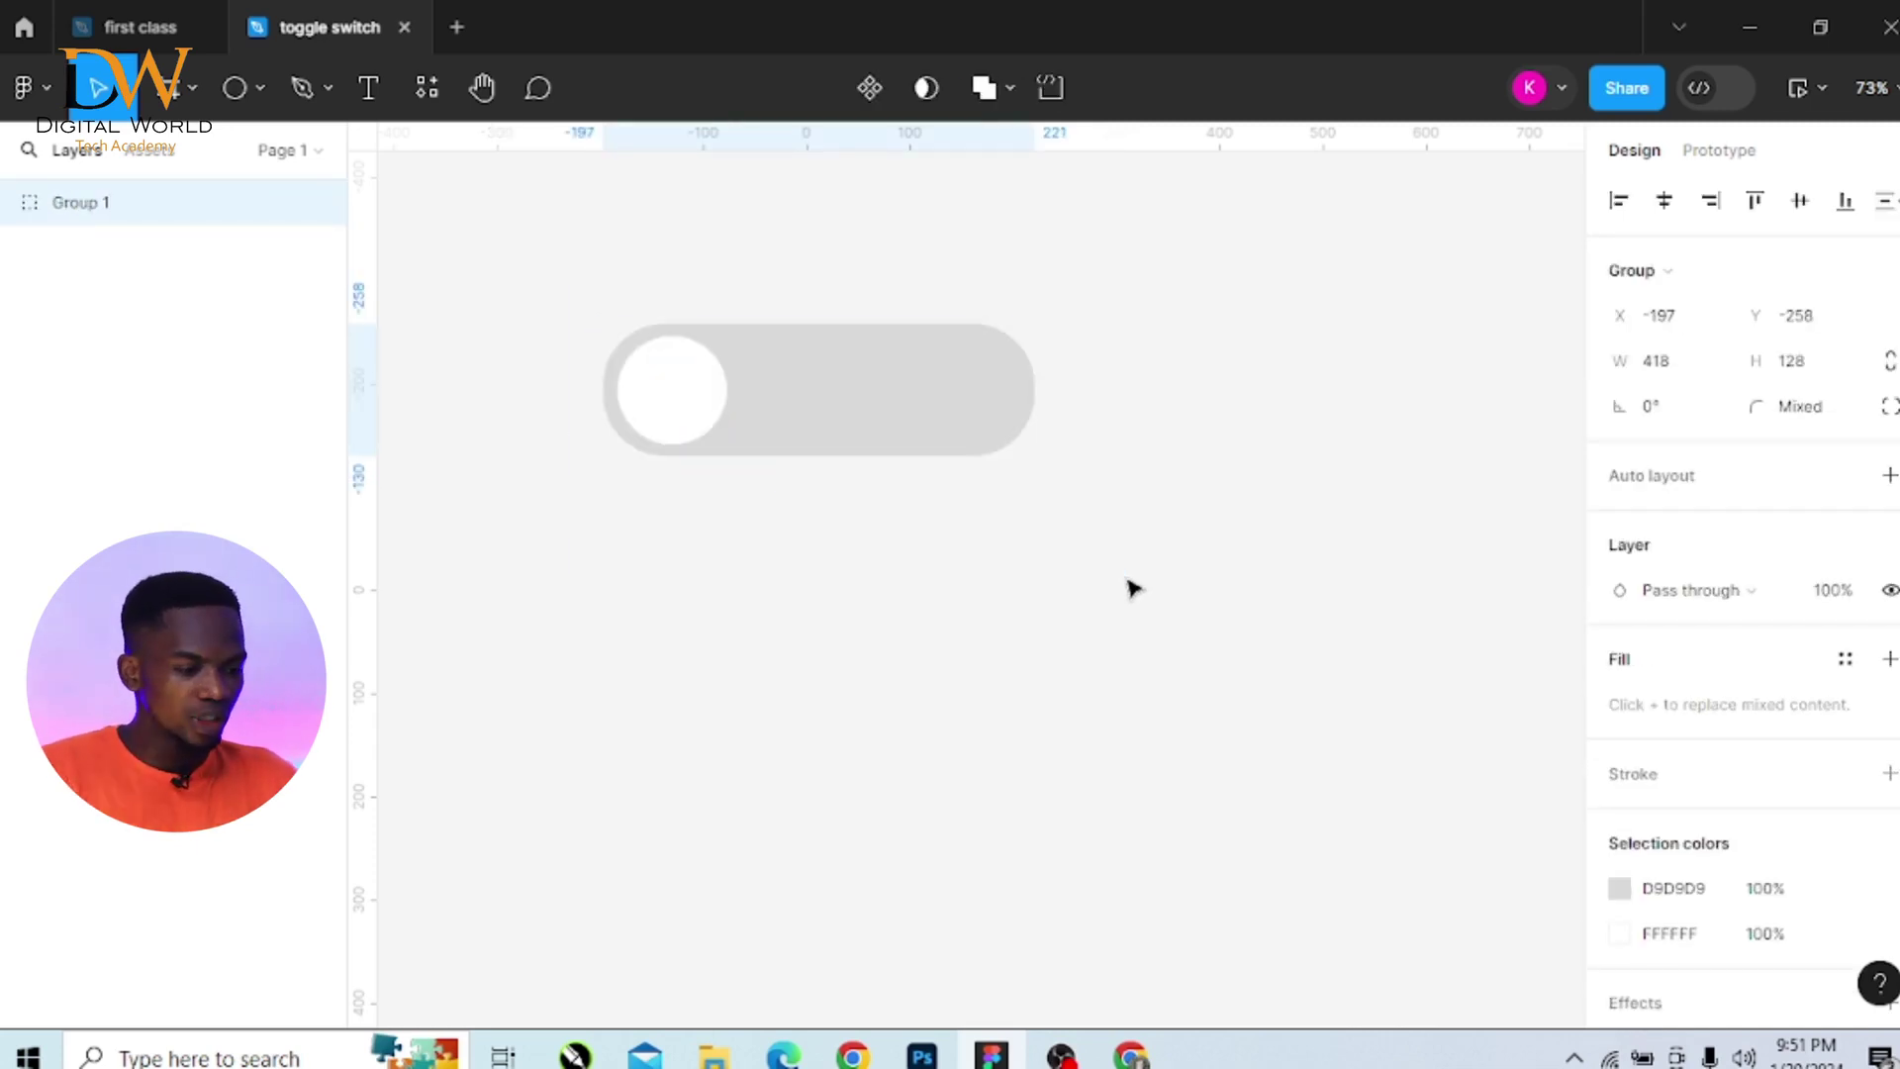
double_click(94, 207)
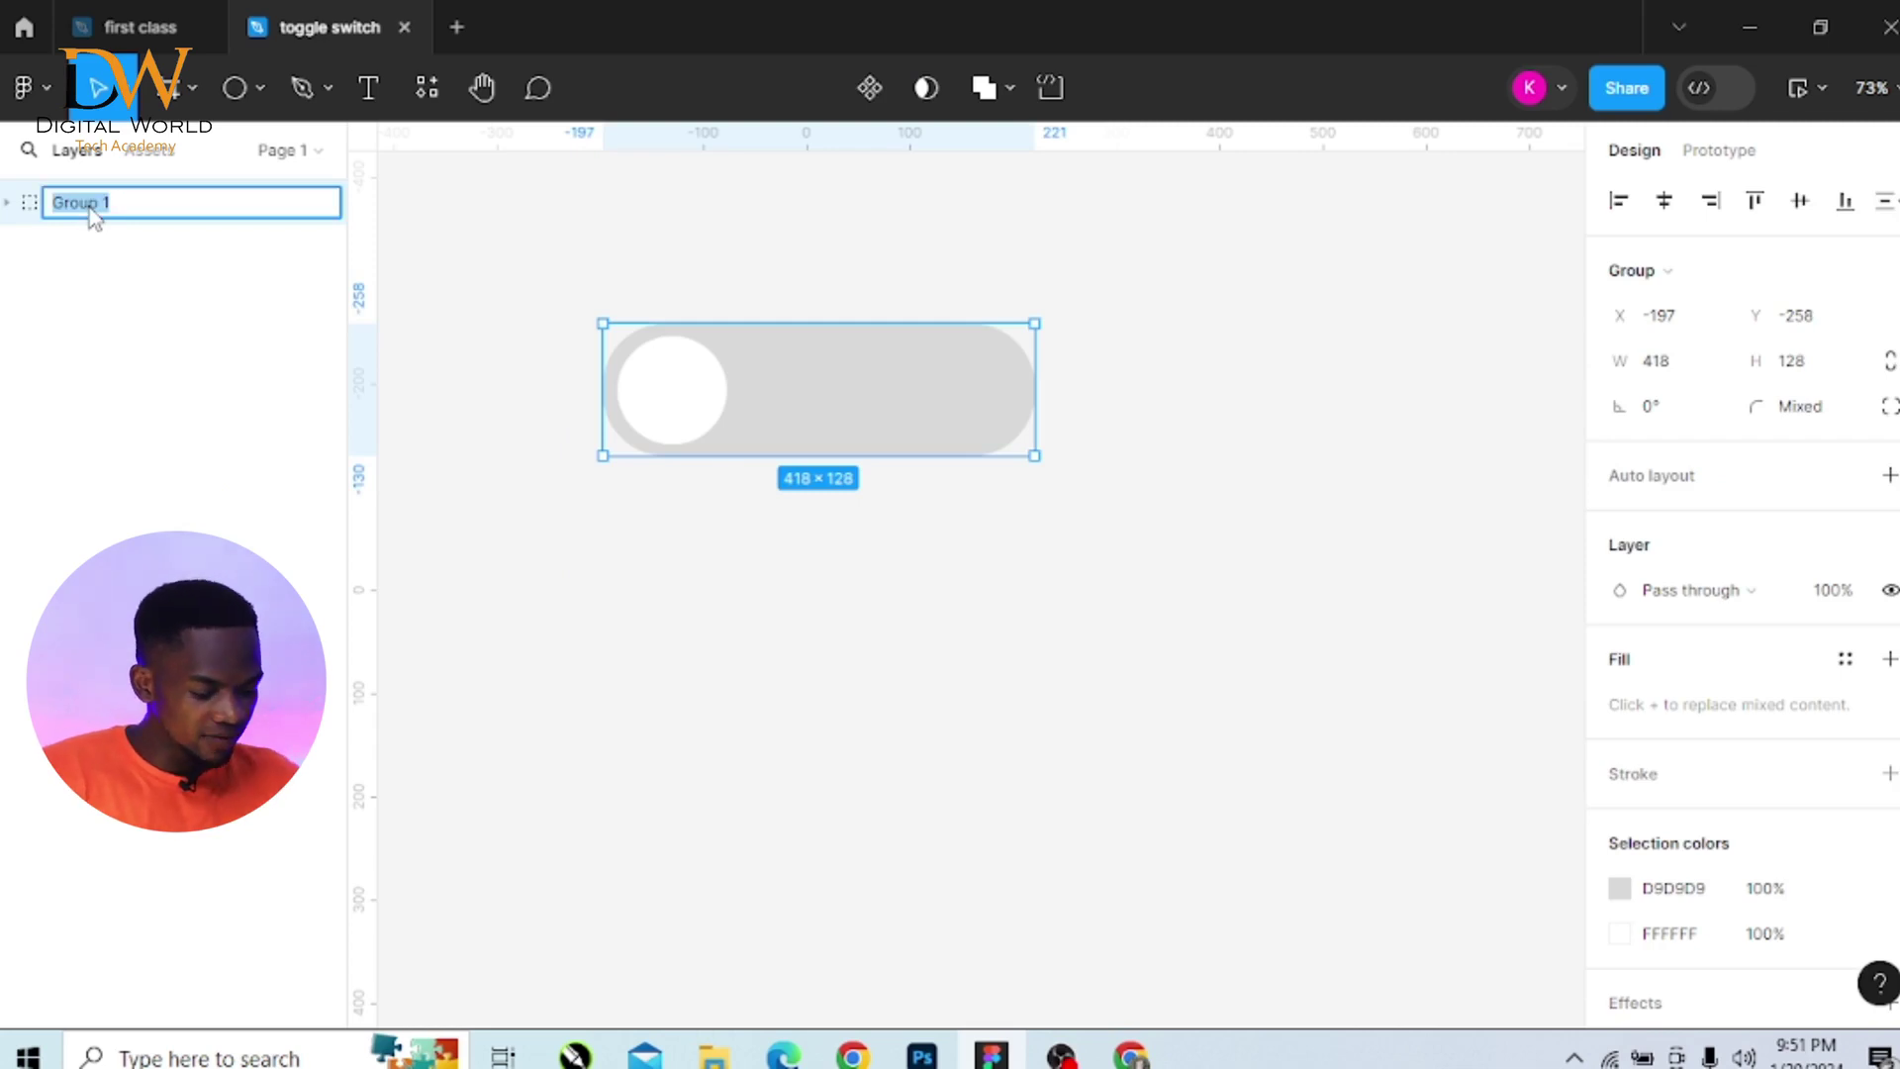
text(off)
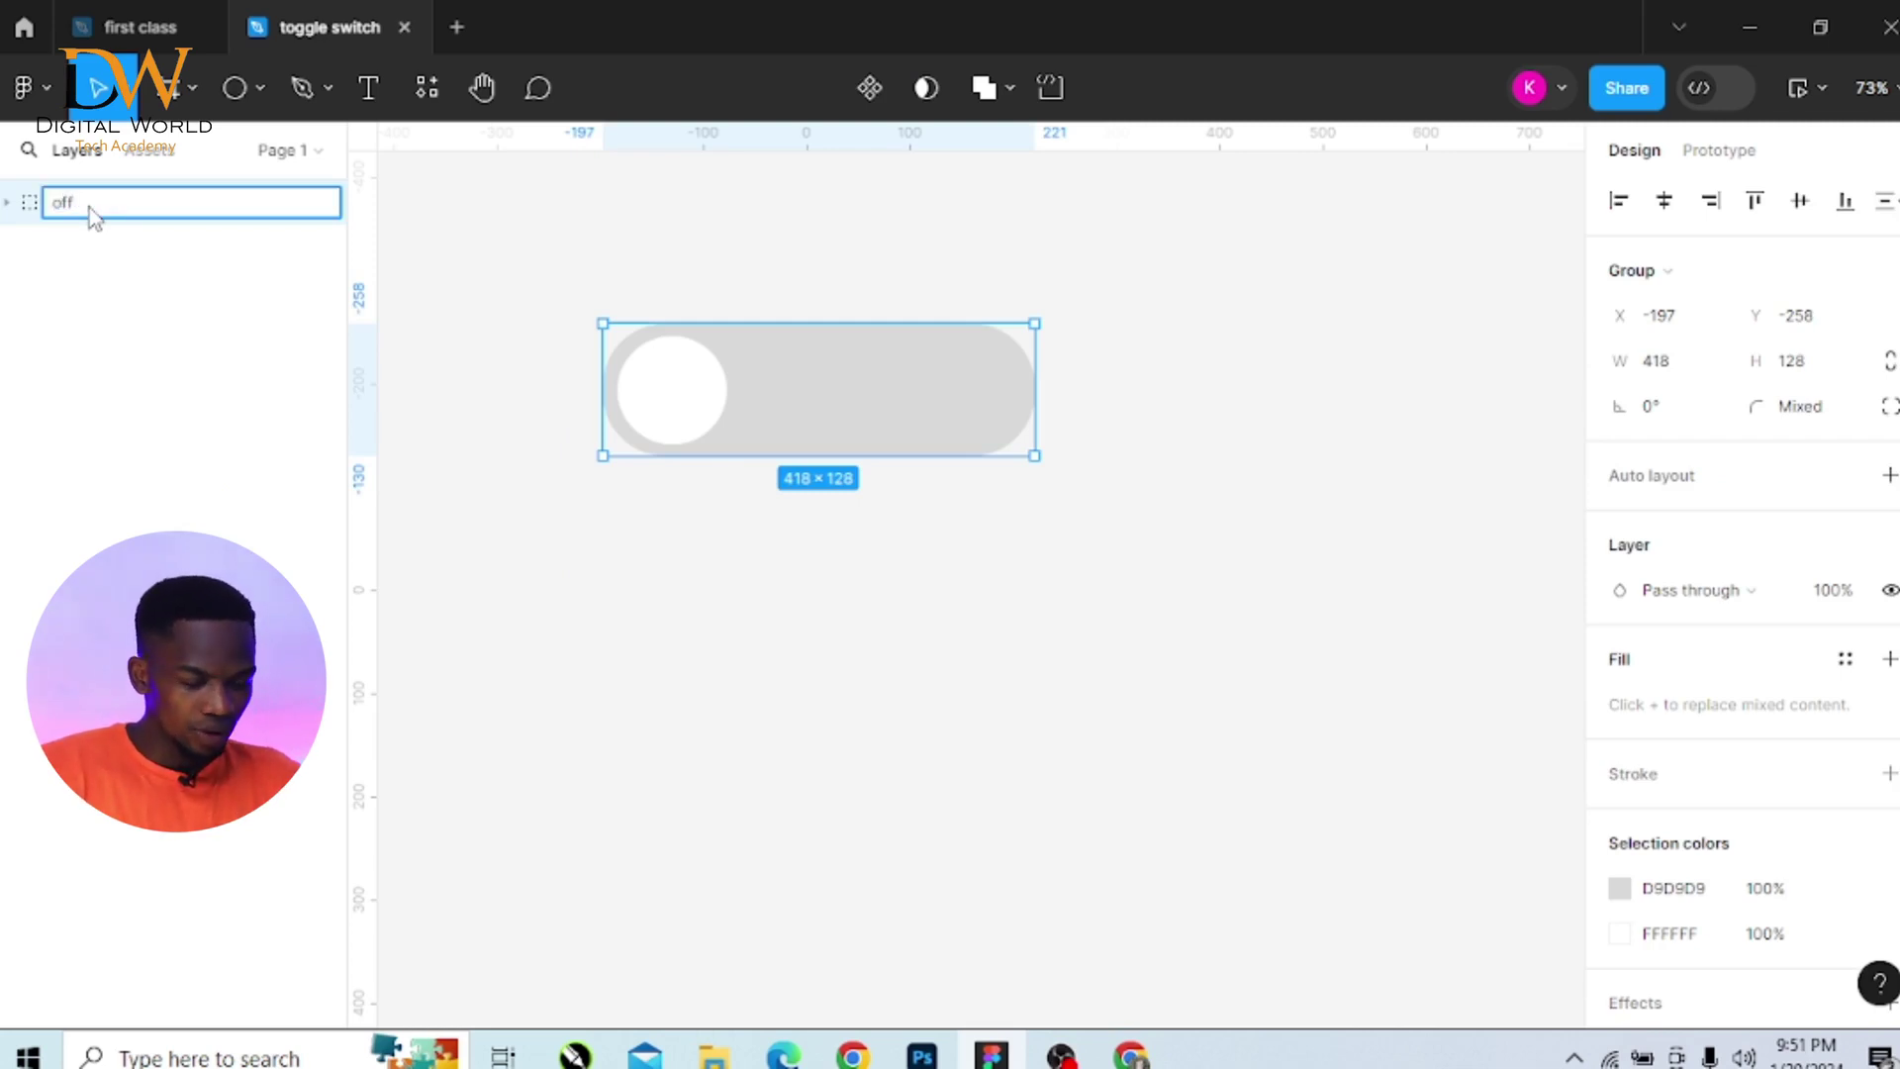
key(Return)
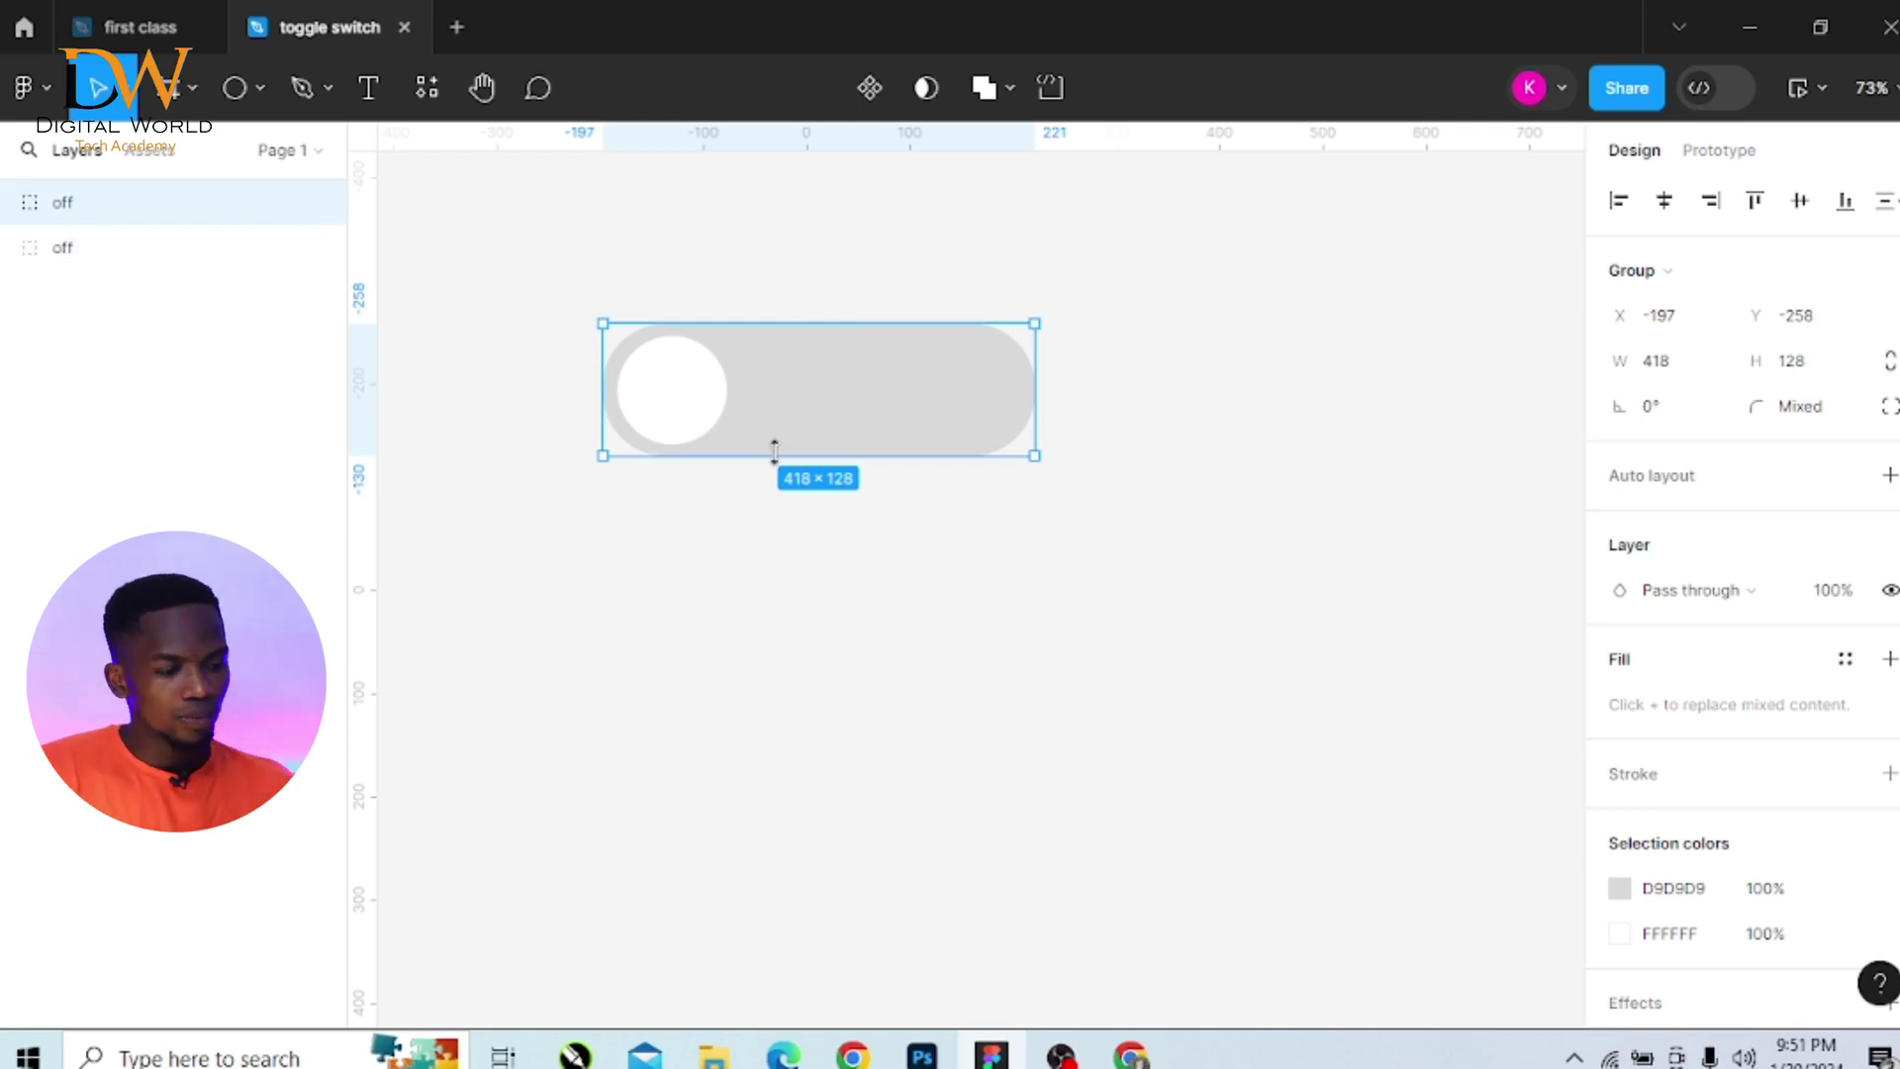
Duplicate the toggle below the original and rename the copy 'on'
drag(790, 421, 798, 593)
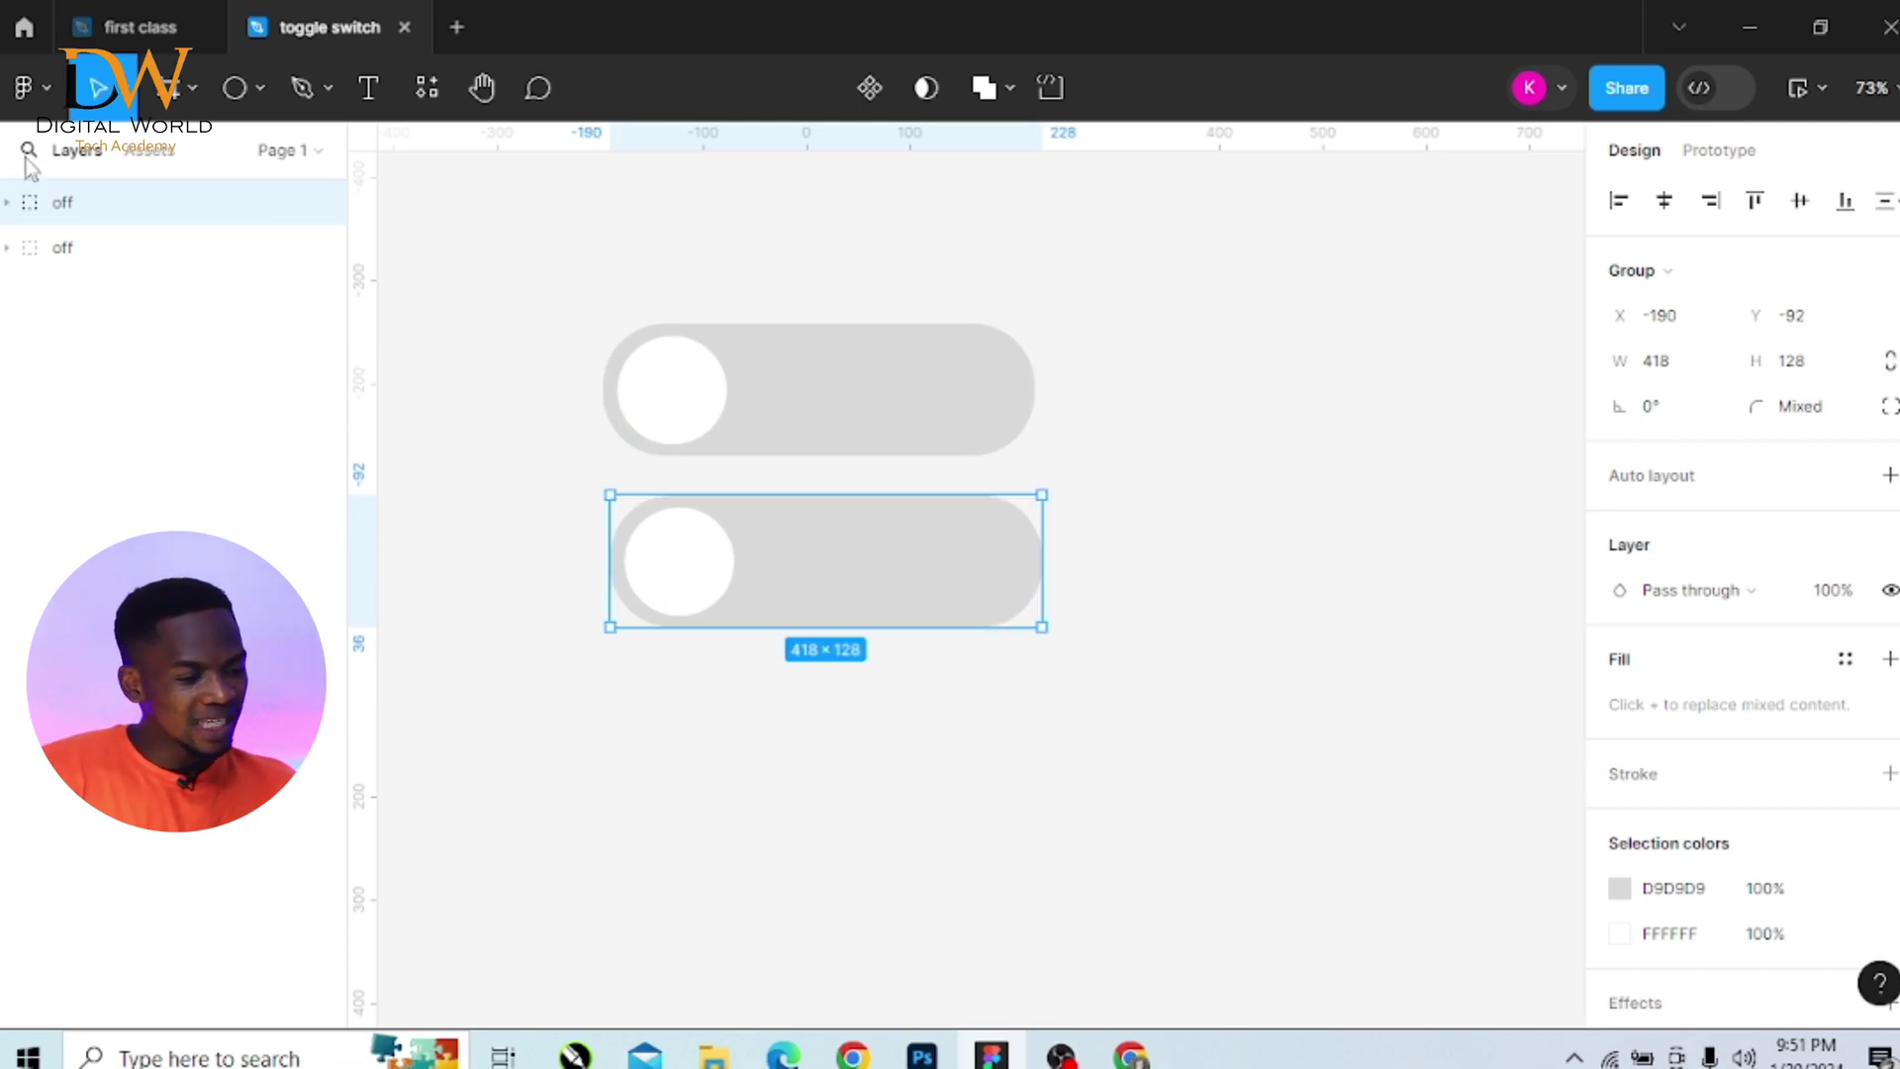
double_click(62, 202)
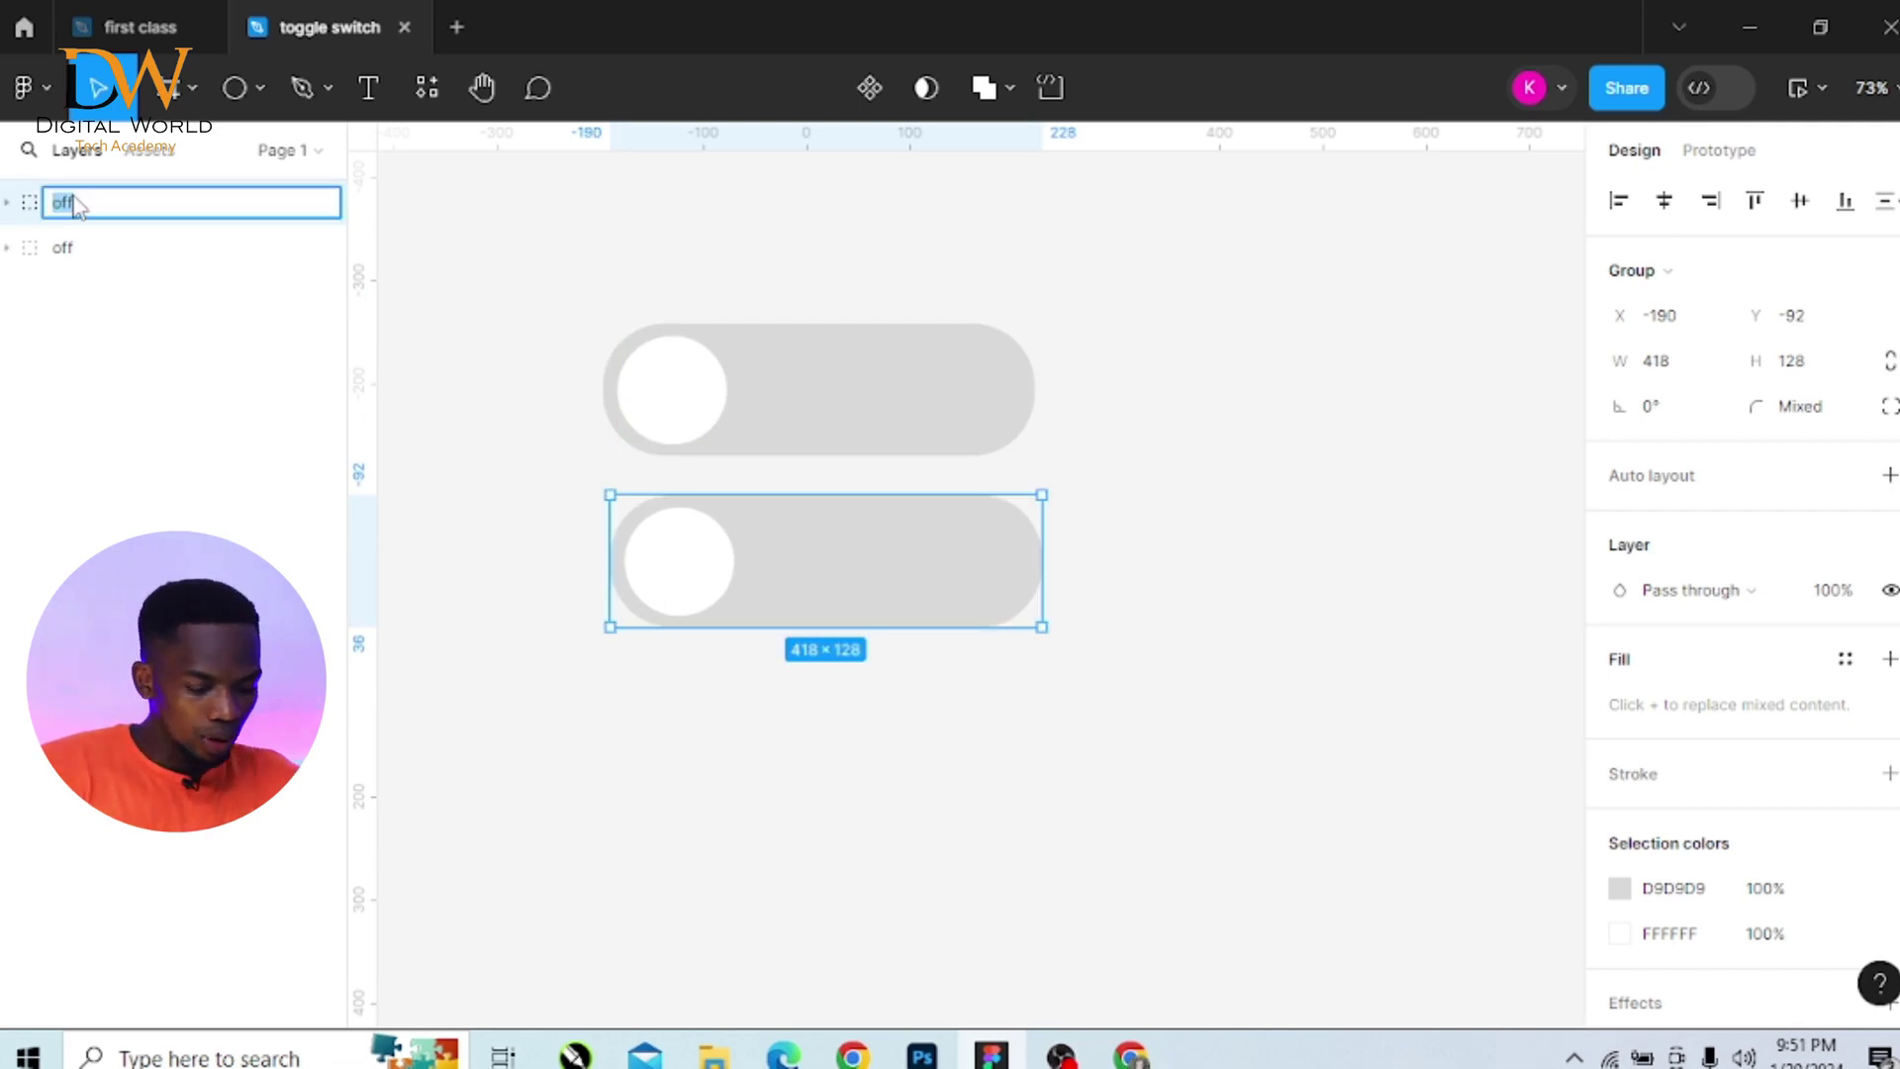
key(Return)
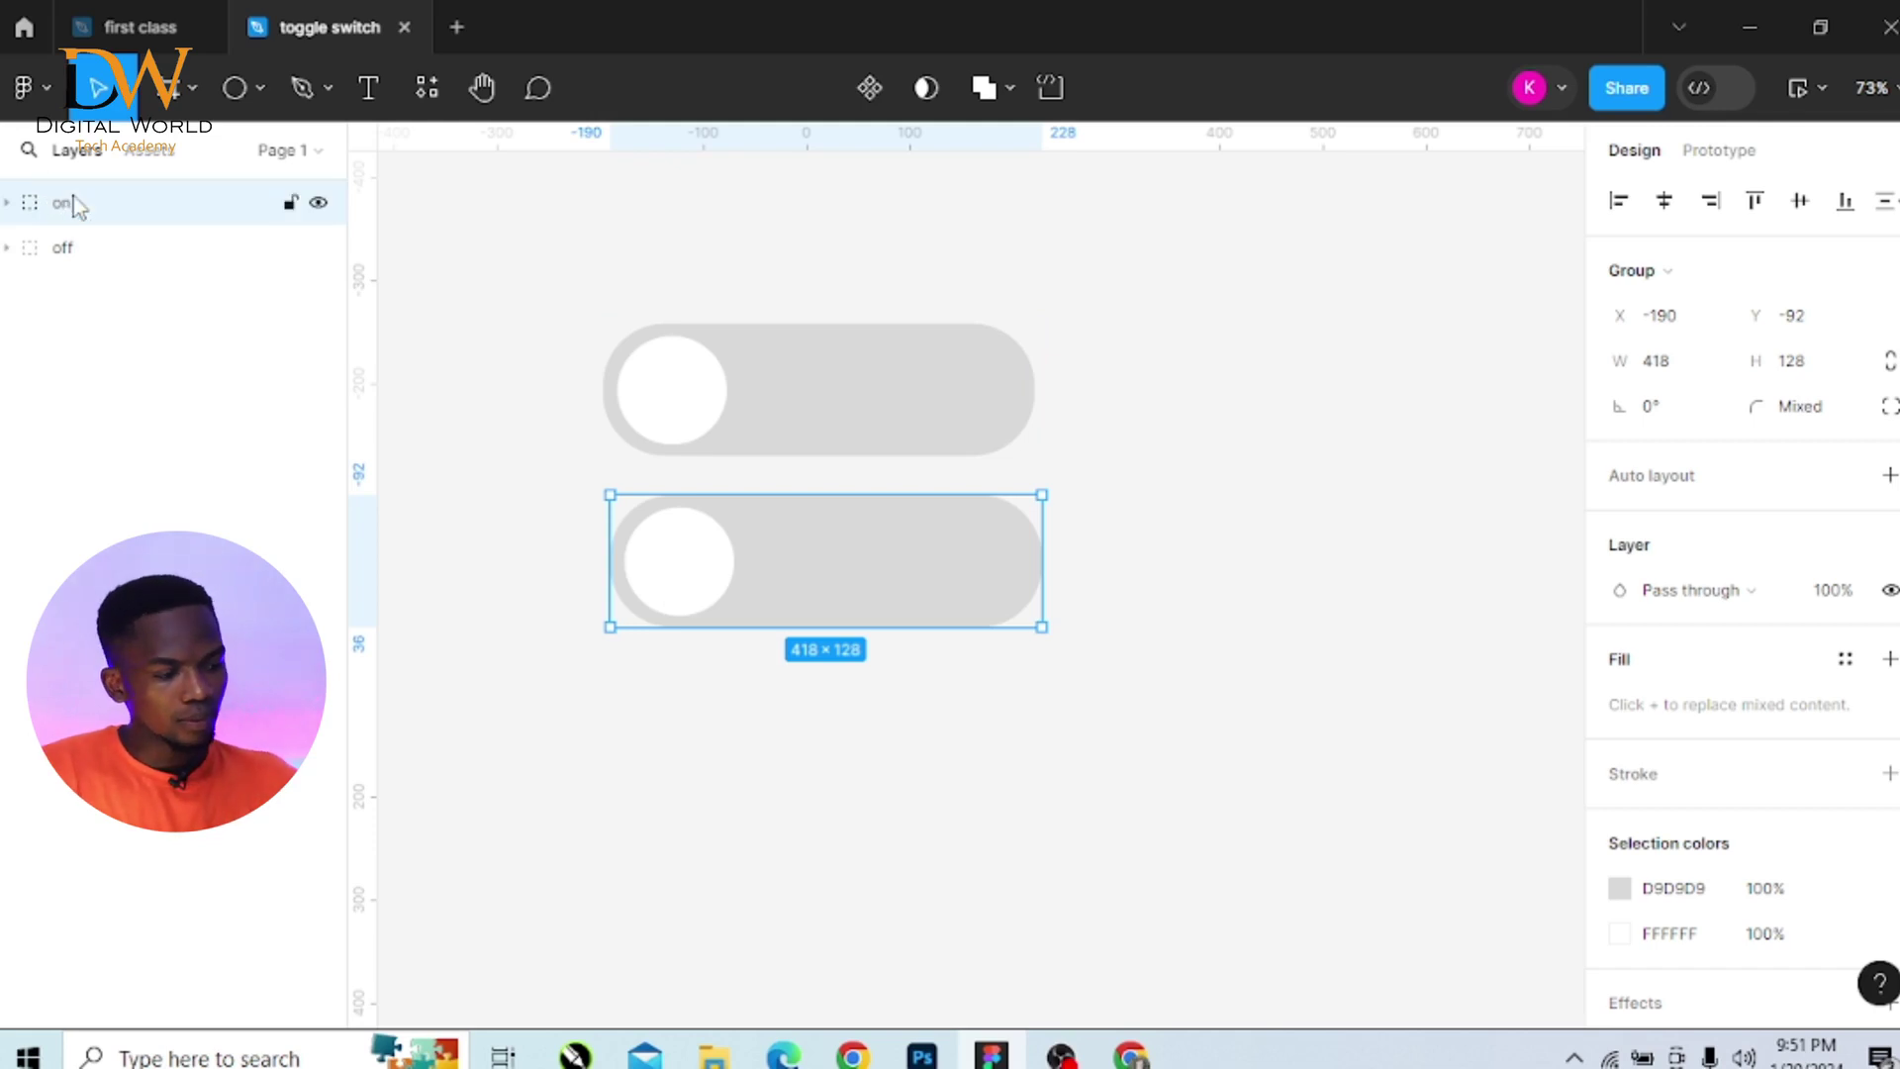
Slide the copy's white knob to the right end of its track
double_click(719, 569)
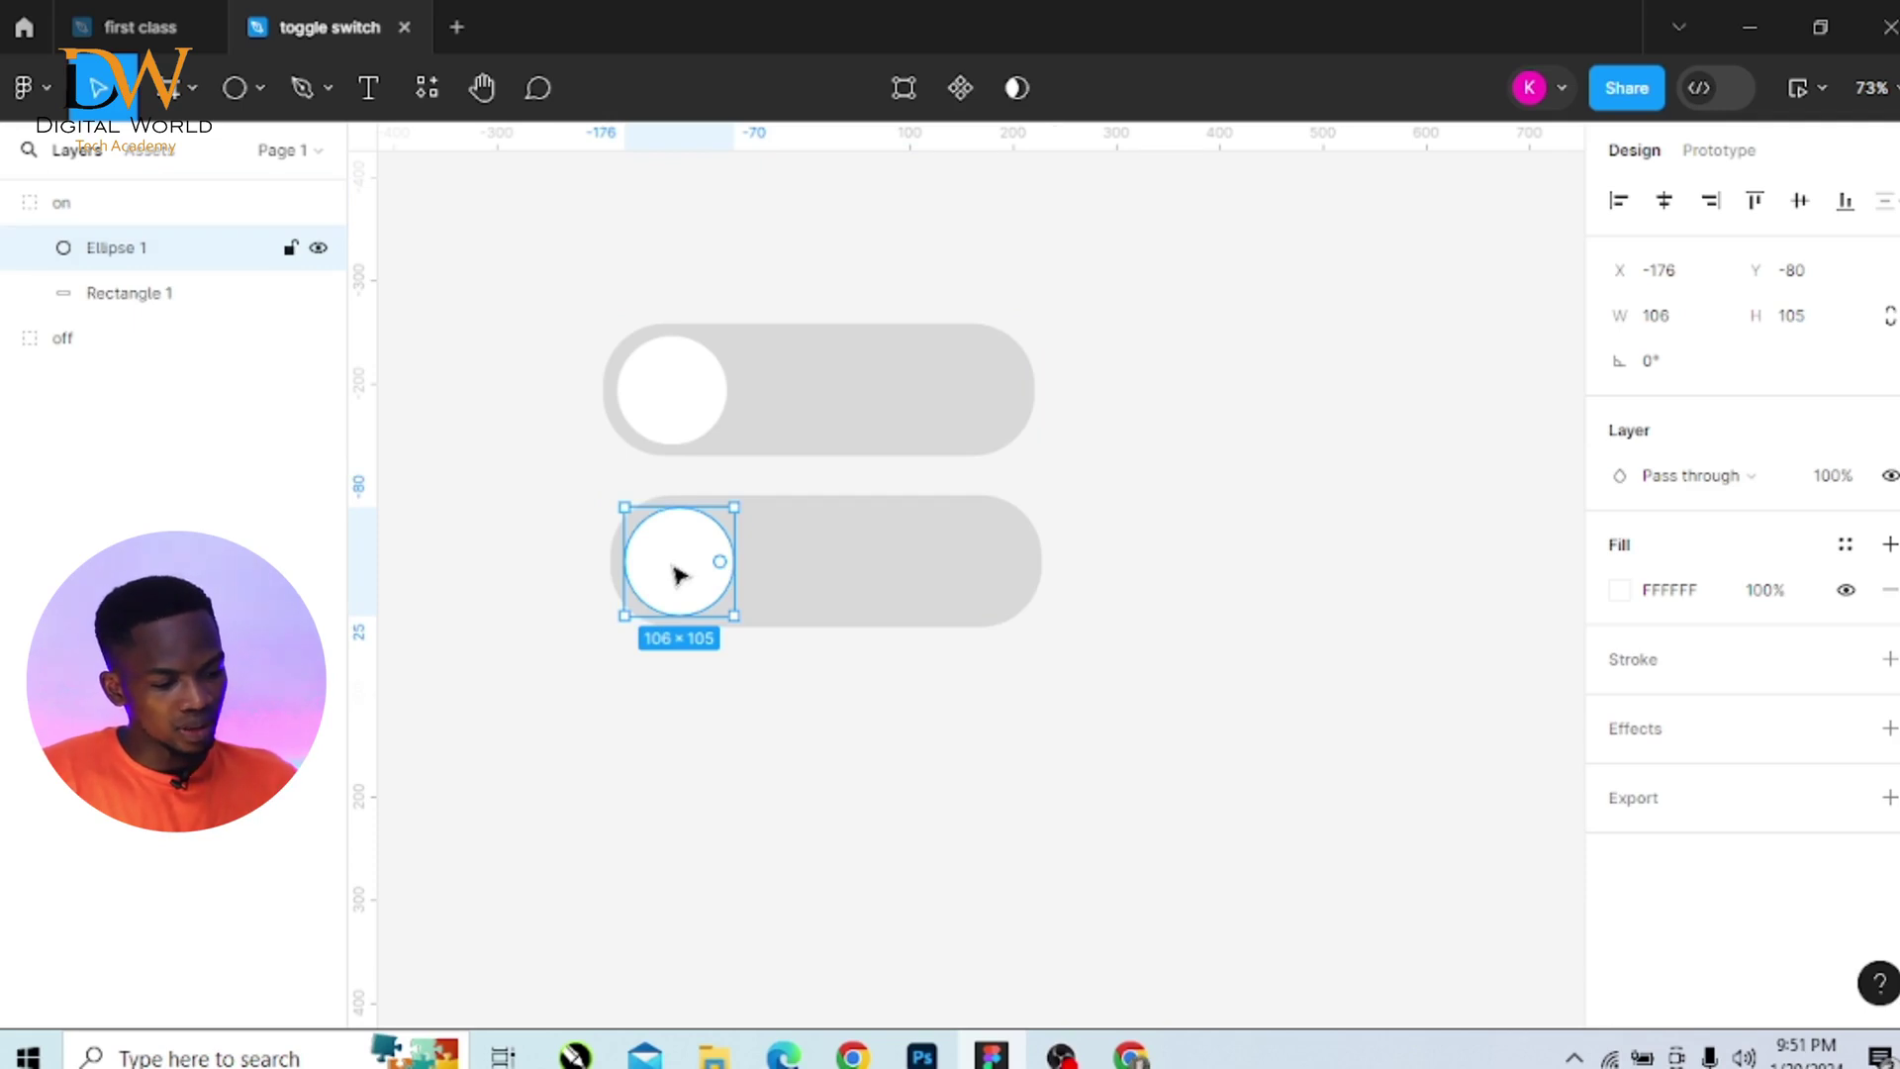
drag(709, 573, 972, 579)
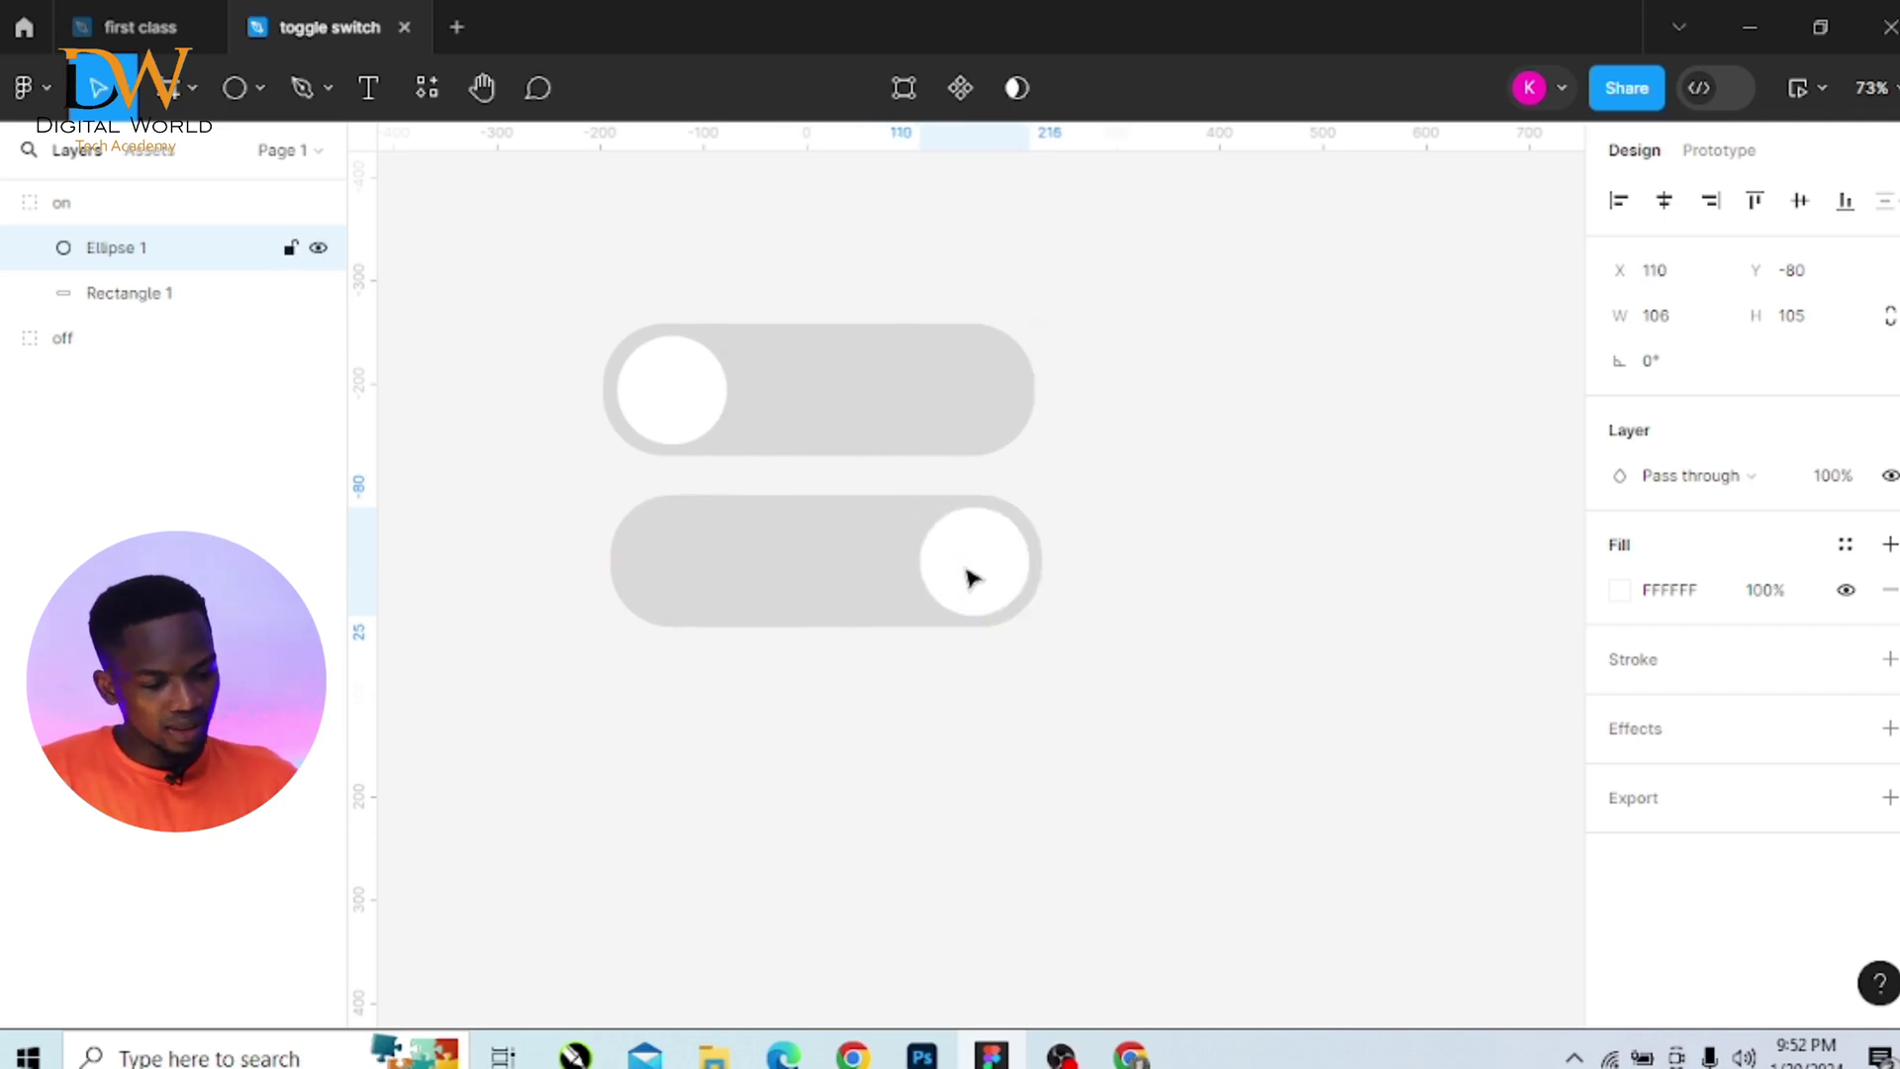
click(728, 586)
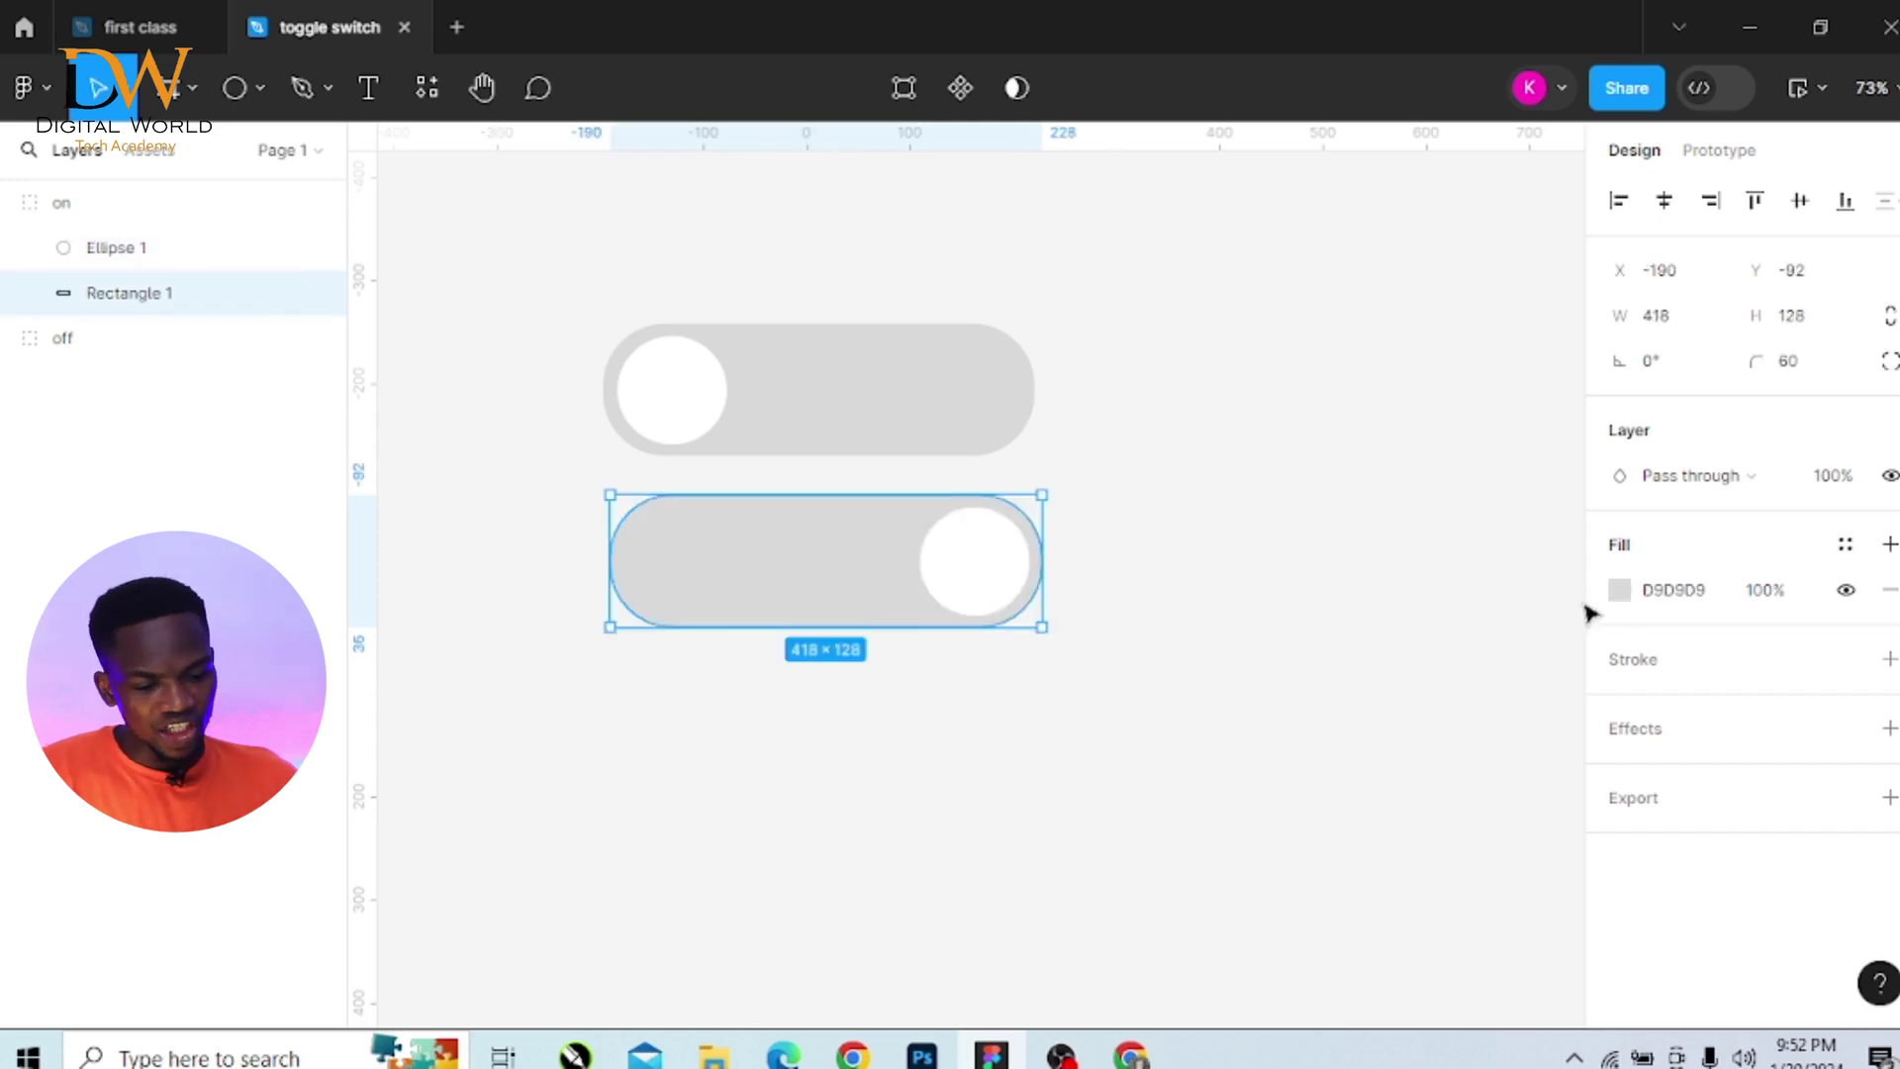
Fill the on toggle's track with blue 1027F2
click(1620, 590)
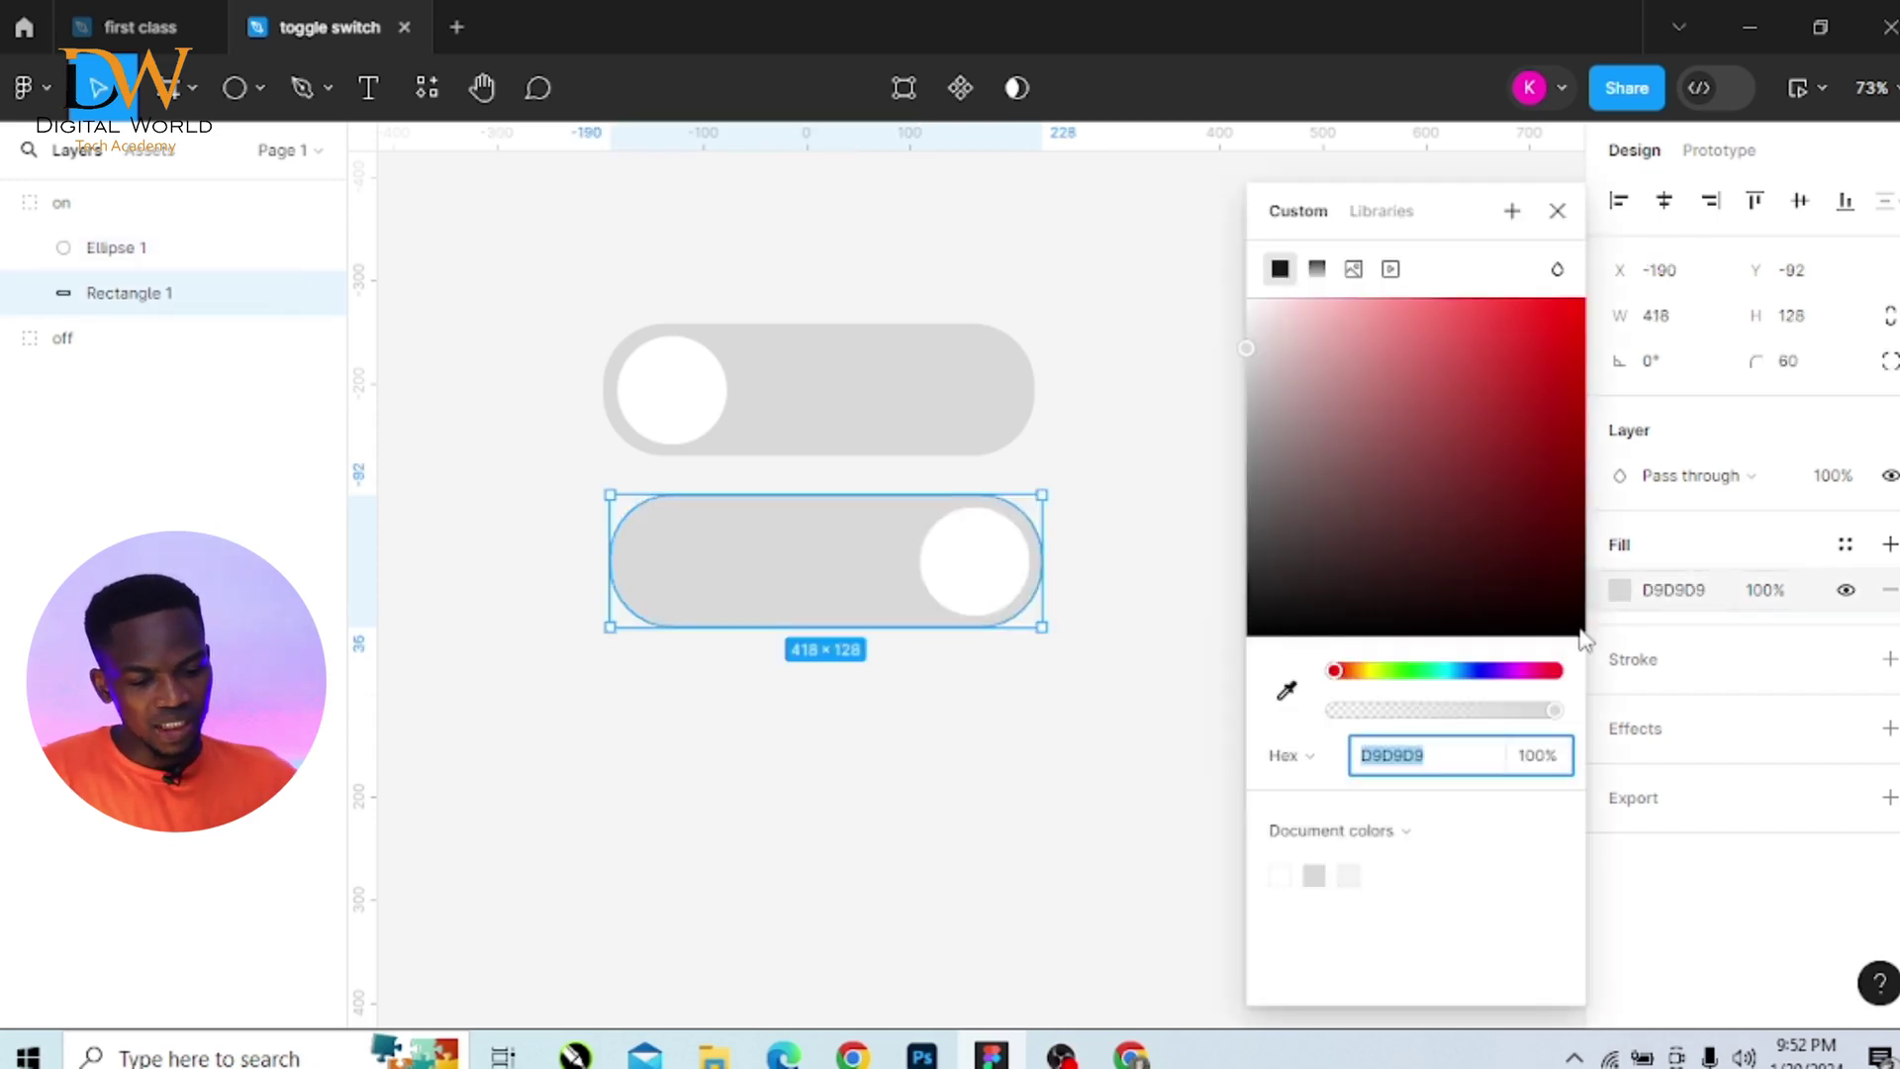
click(1480, 672)
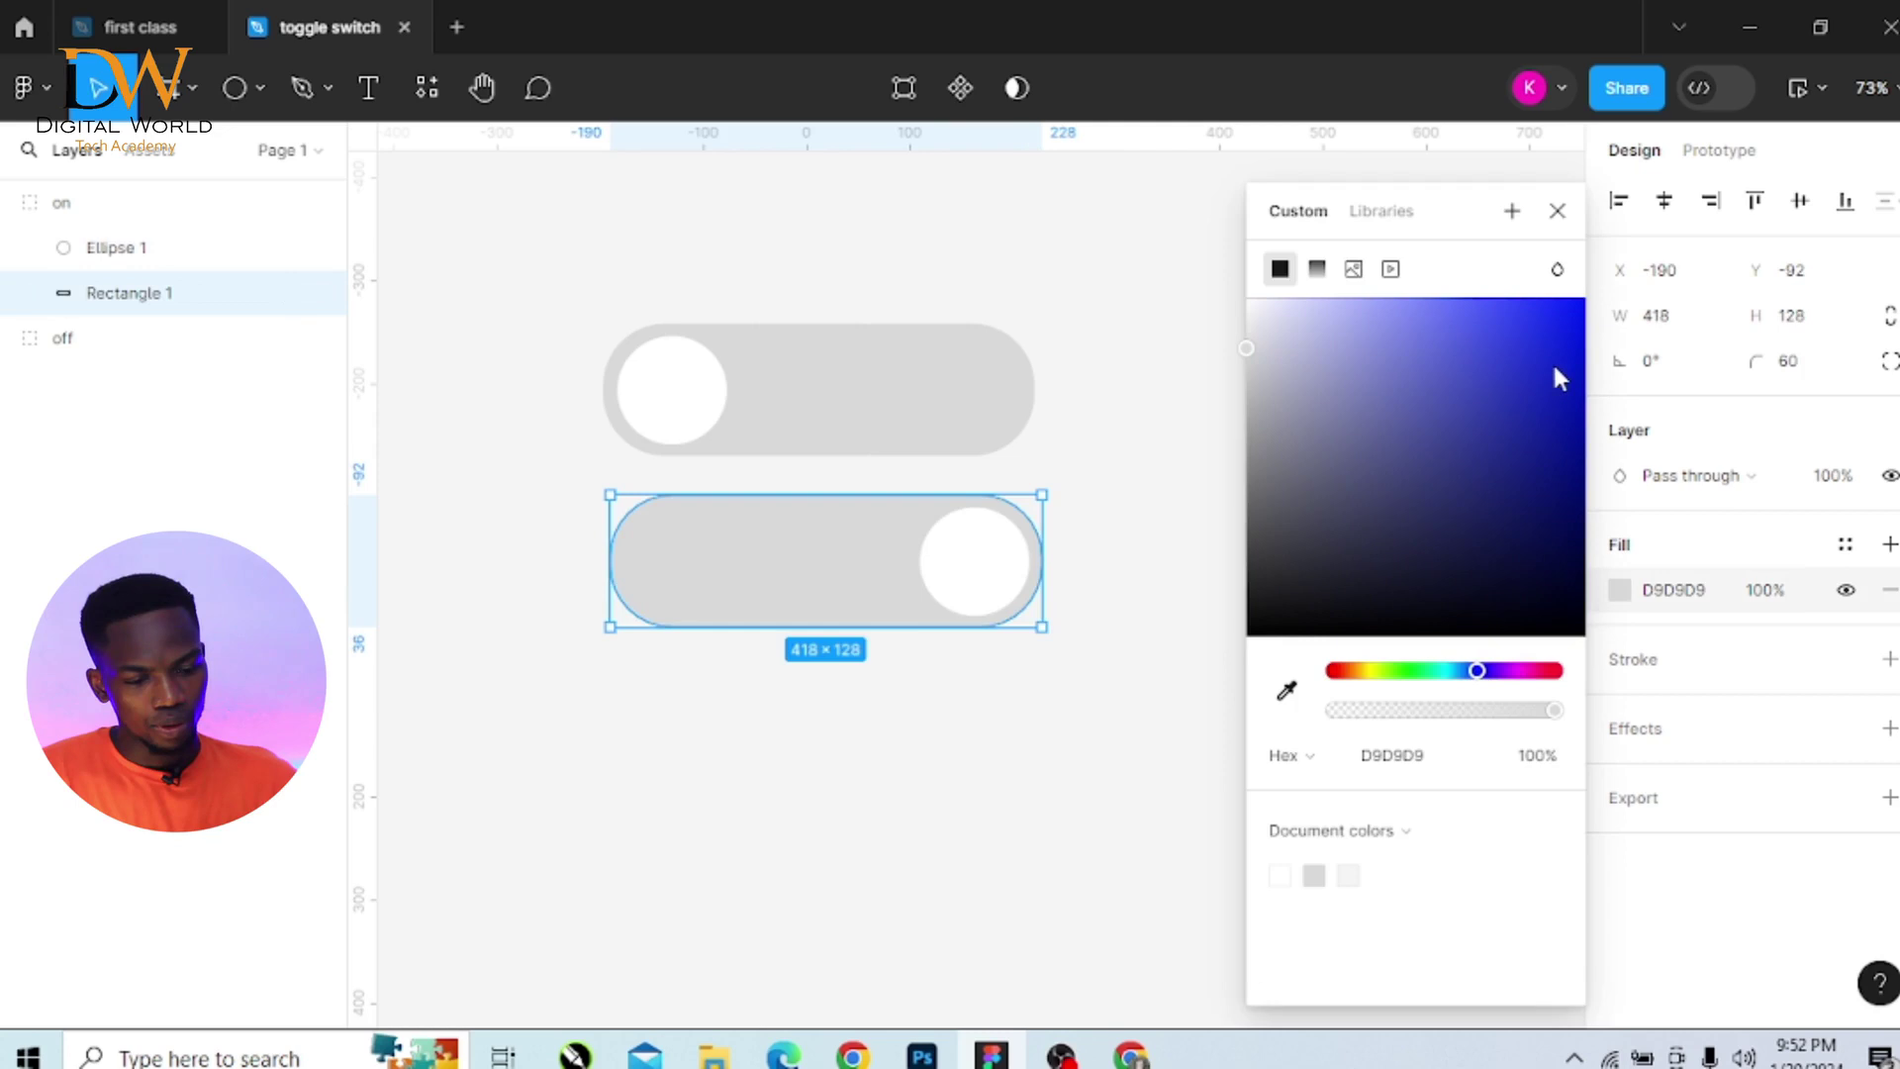
drag(1558, 376, 1571, 330)
click(1558, 211)
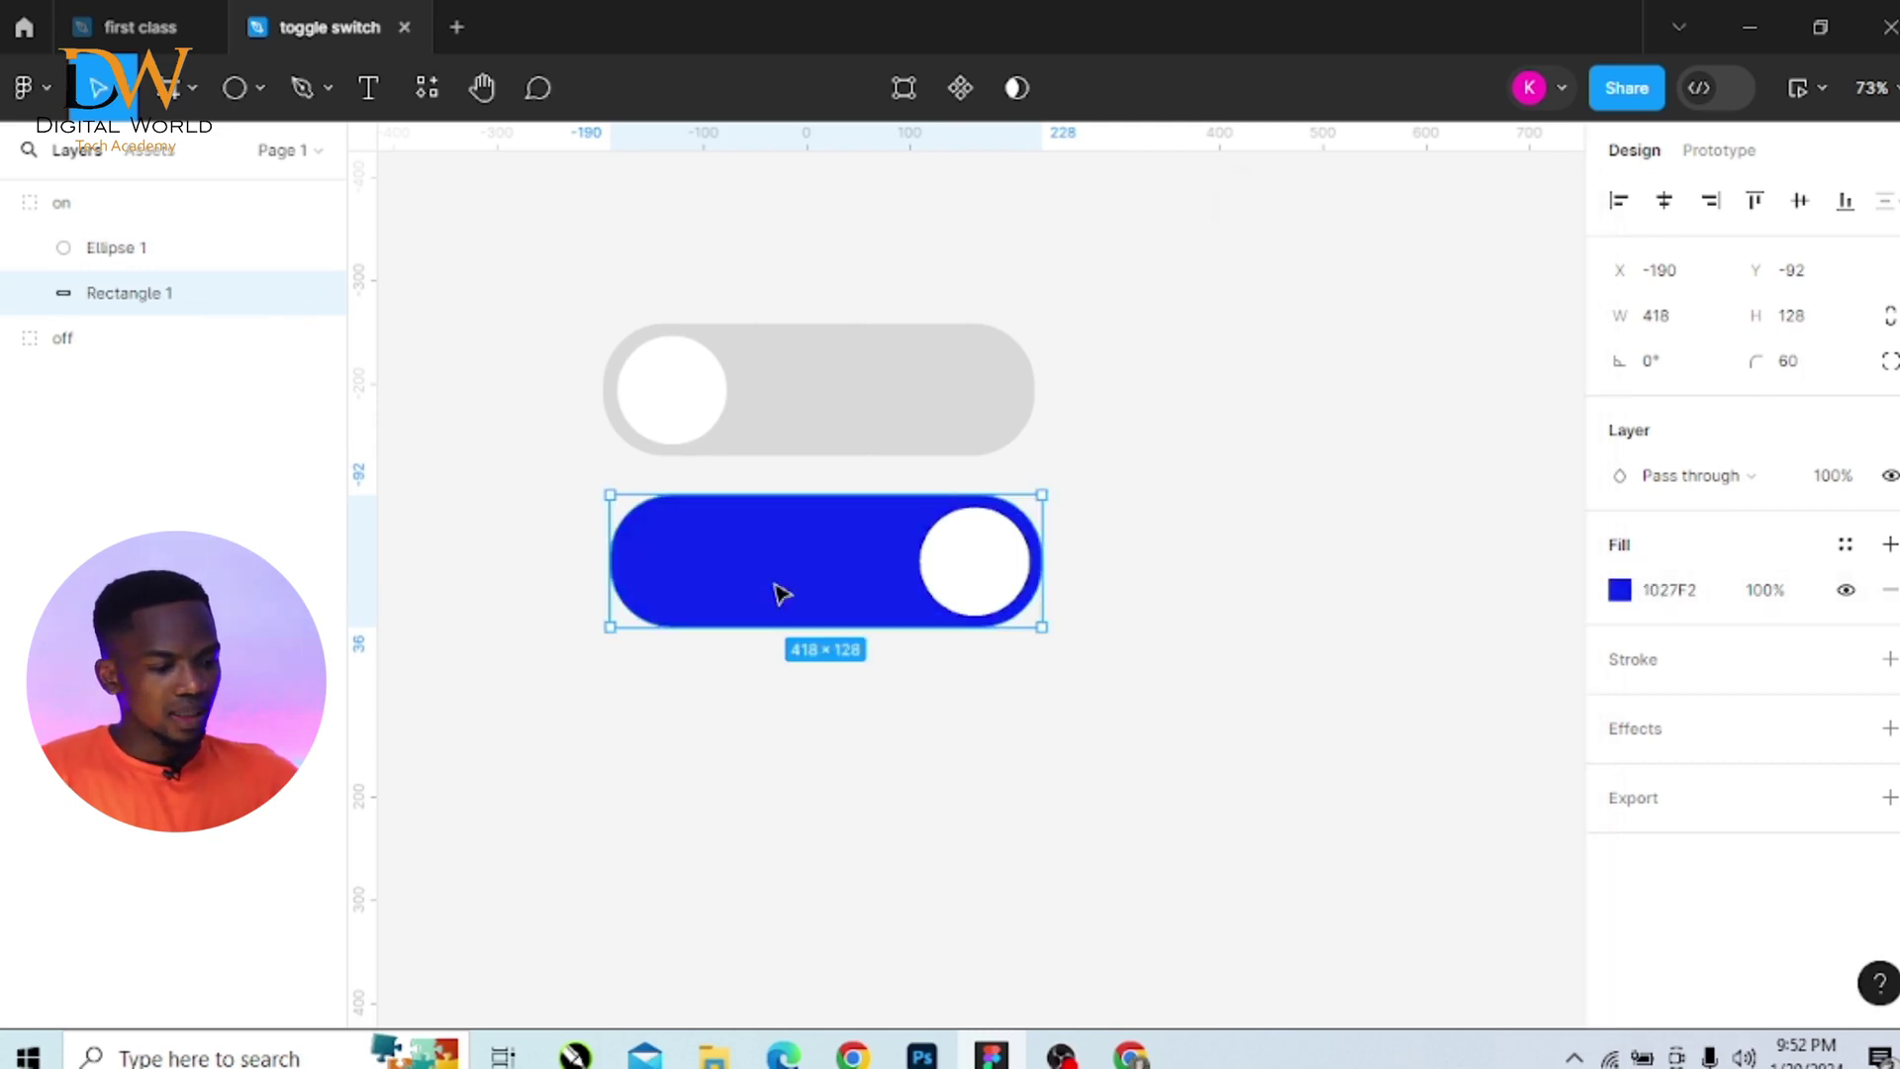
Select both toggles and create a component set with off and on variants
drag(542, 244, 1115, 683)
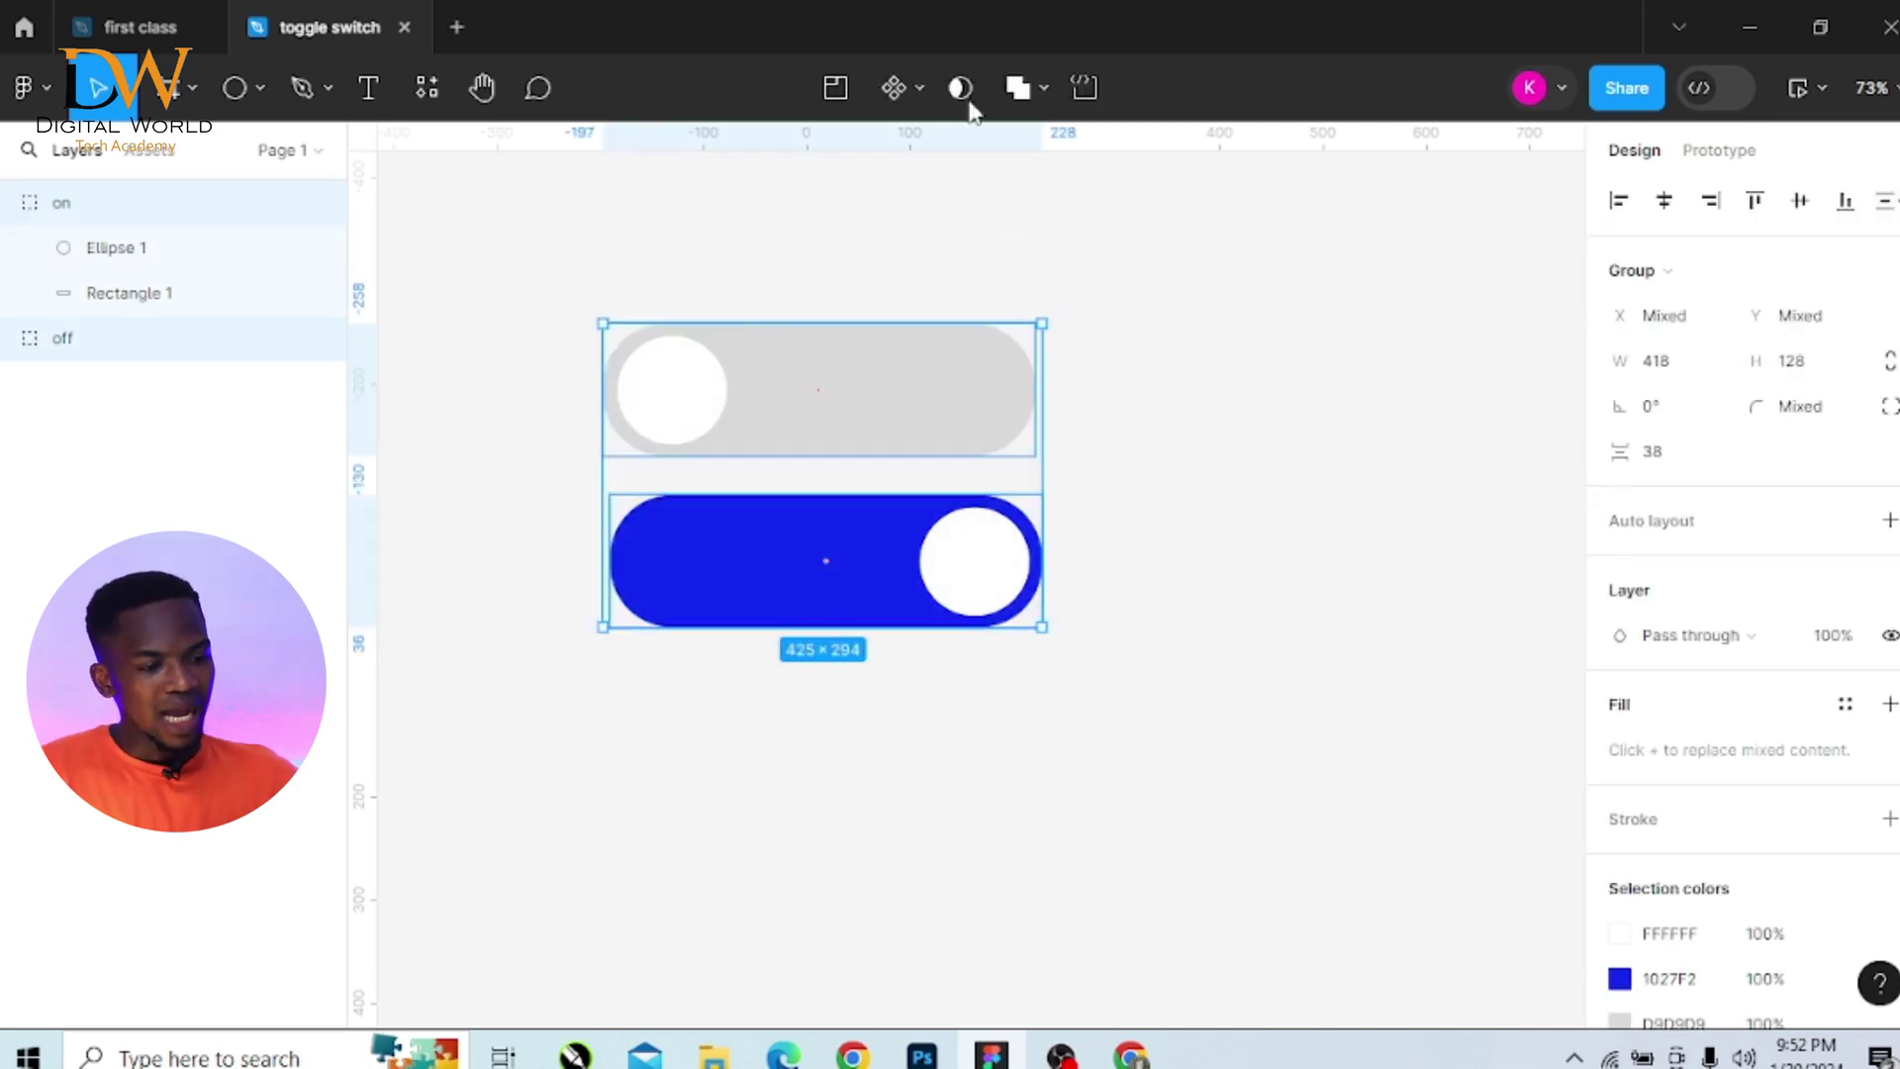
click(917, 91)
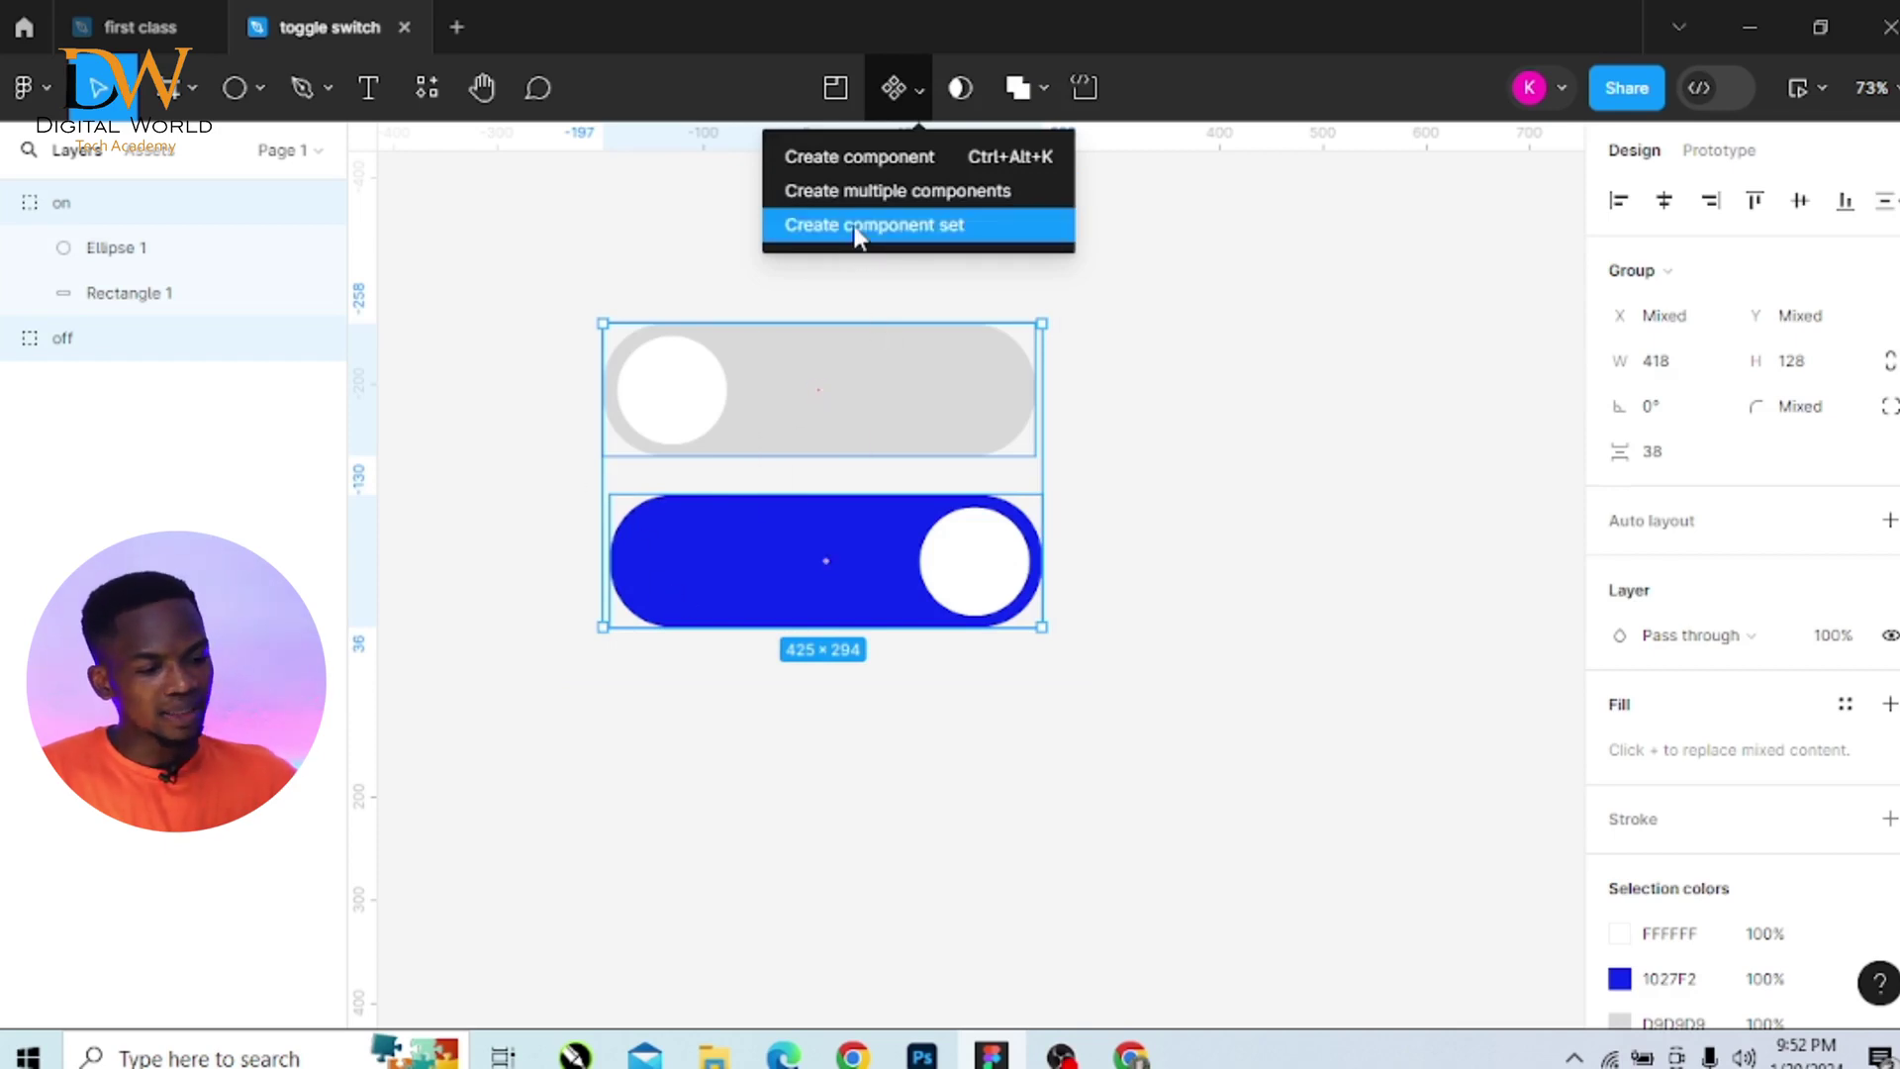
click(982, 245)
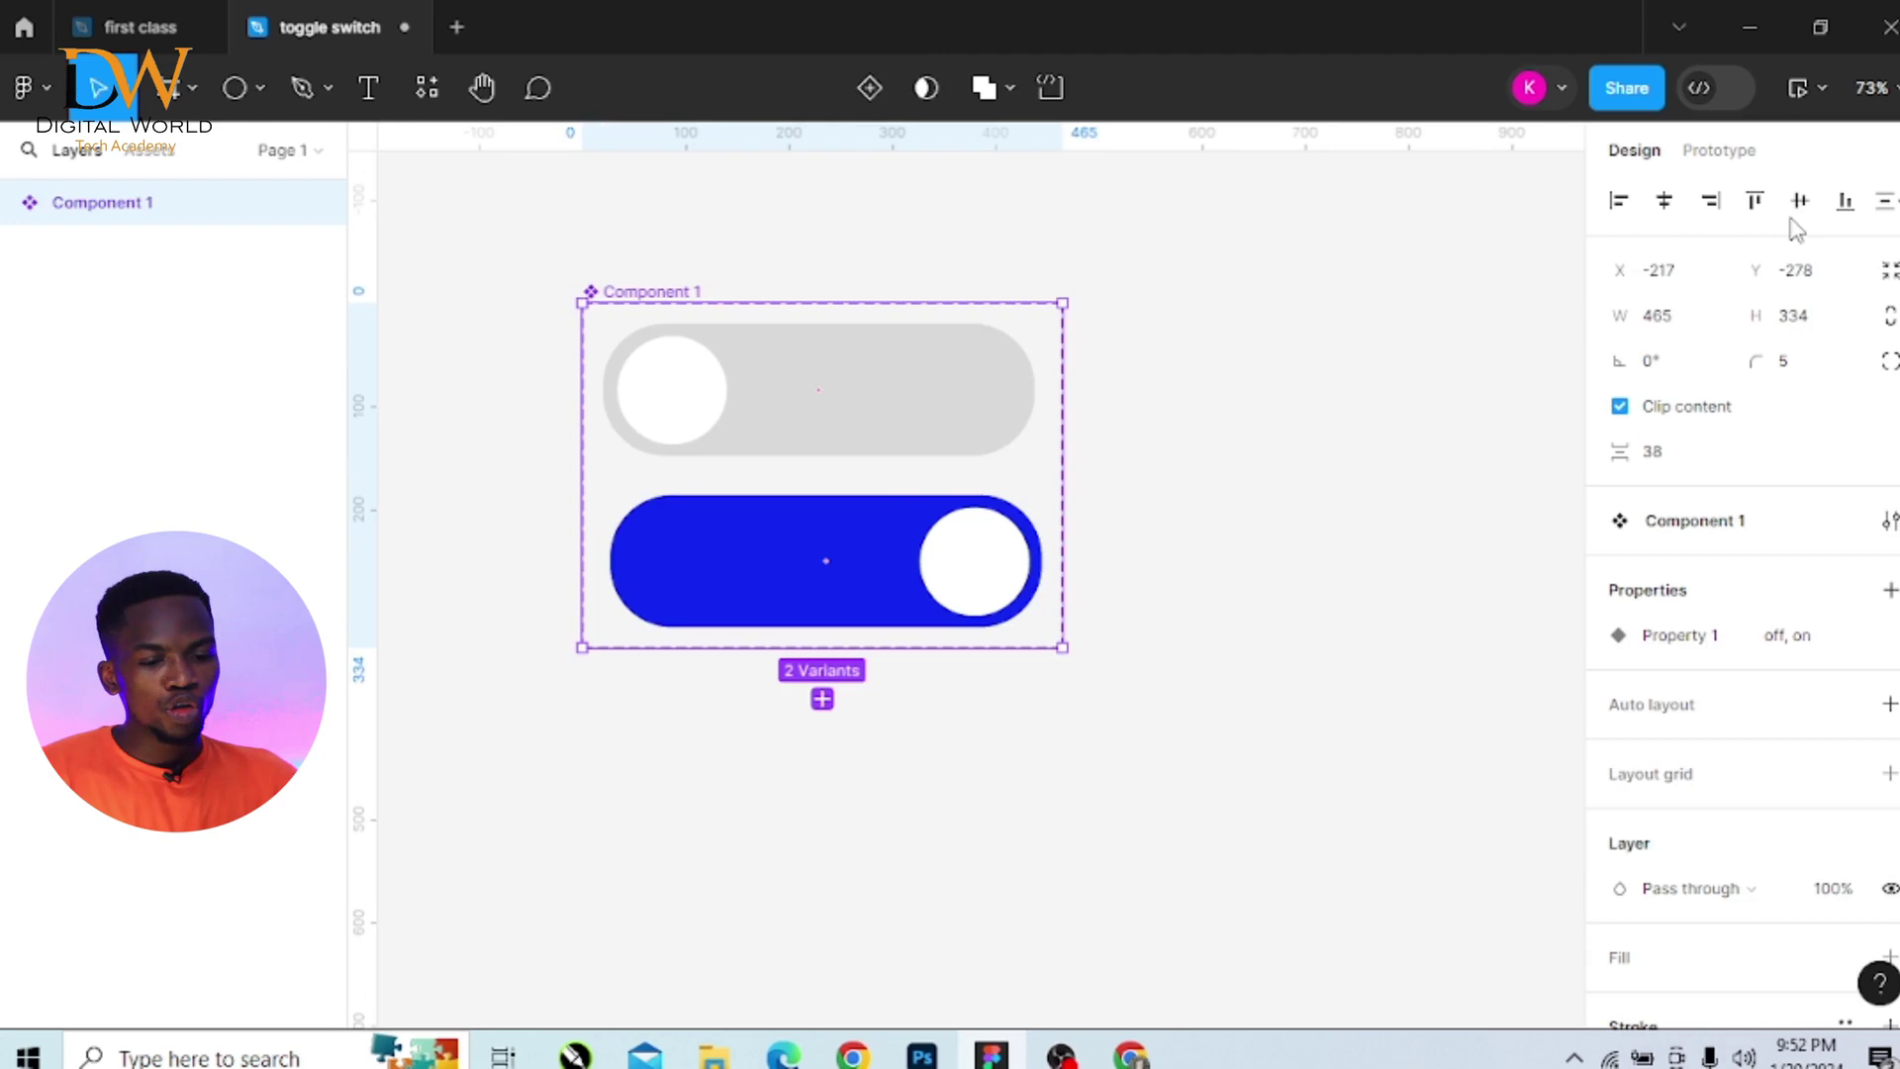
click(1722, 152)
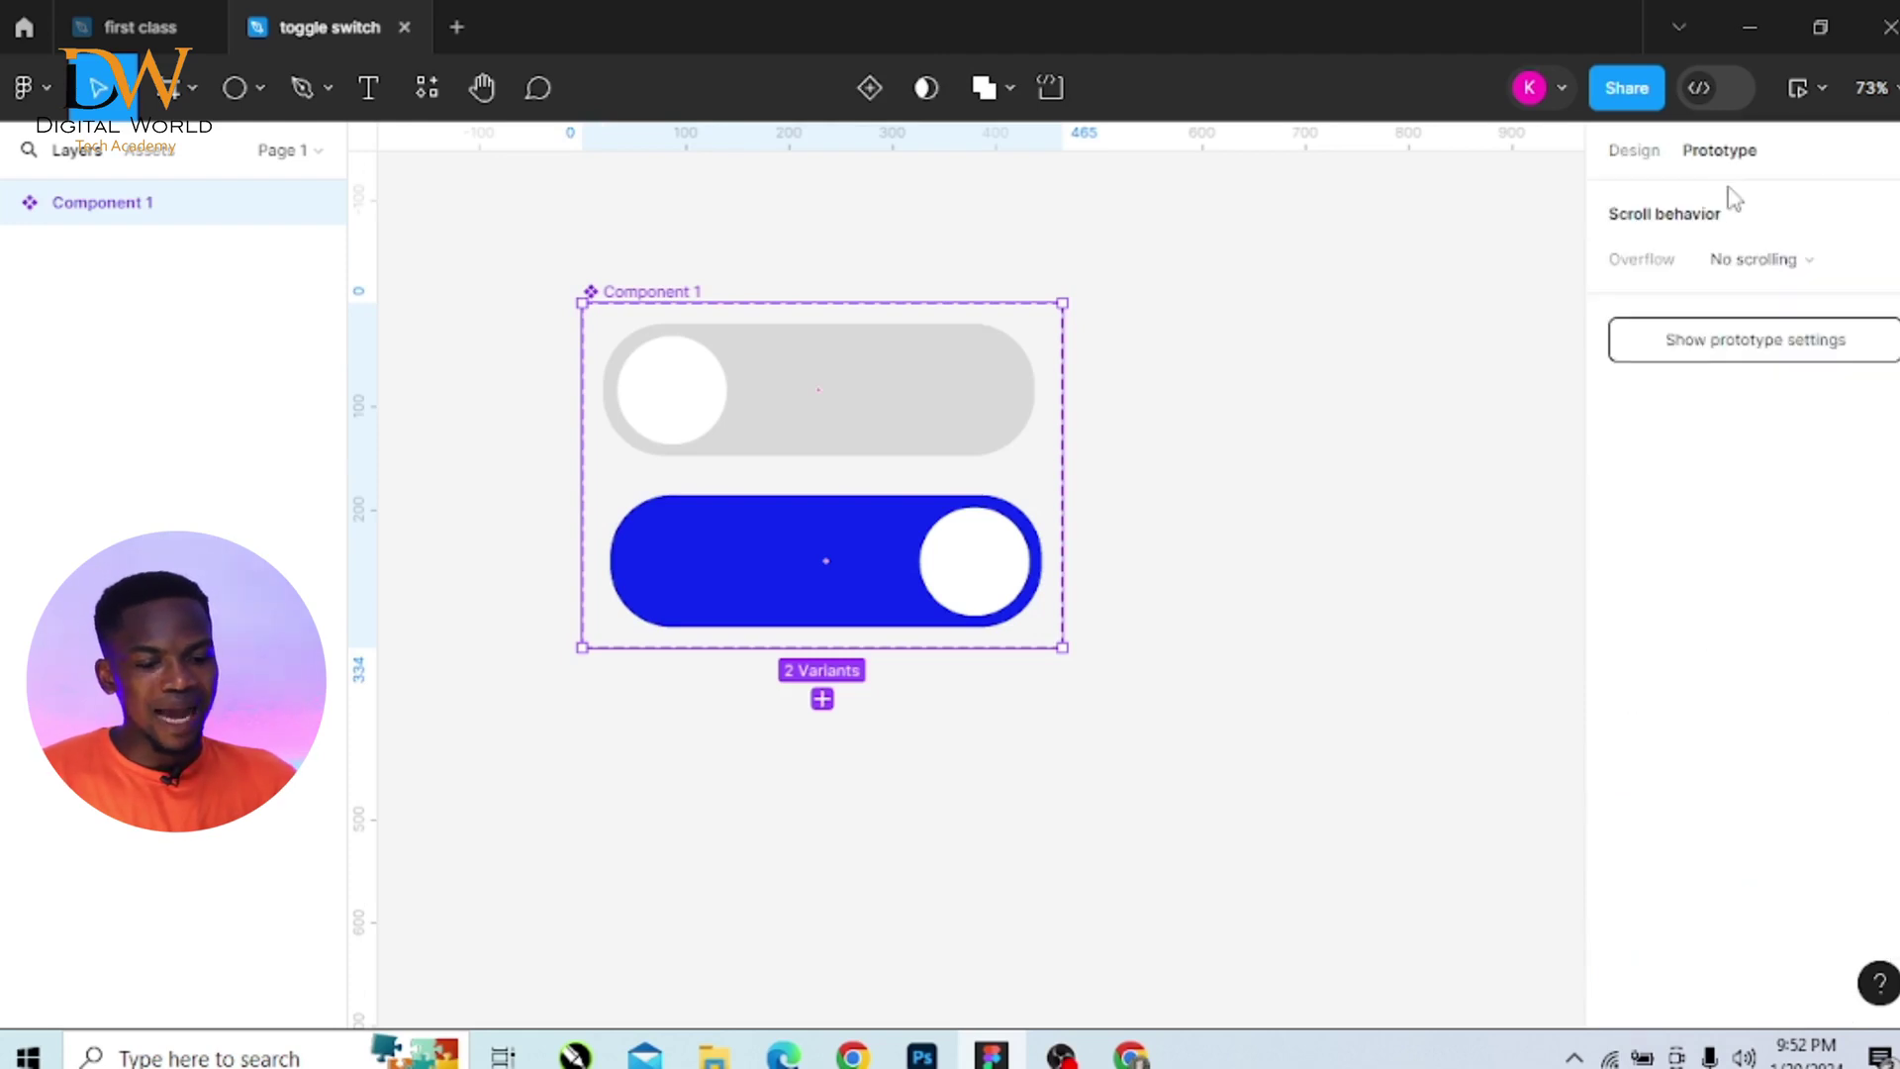
Link the off variant to on: On click, Change to, Smart animate, Ease out 400ms
key(Escape)
click(826, 454)
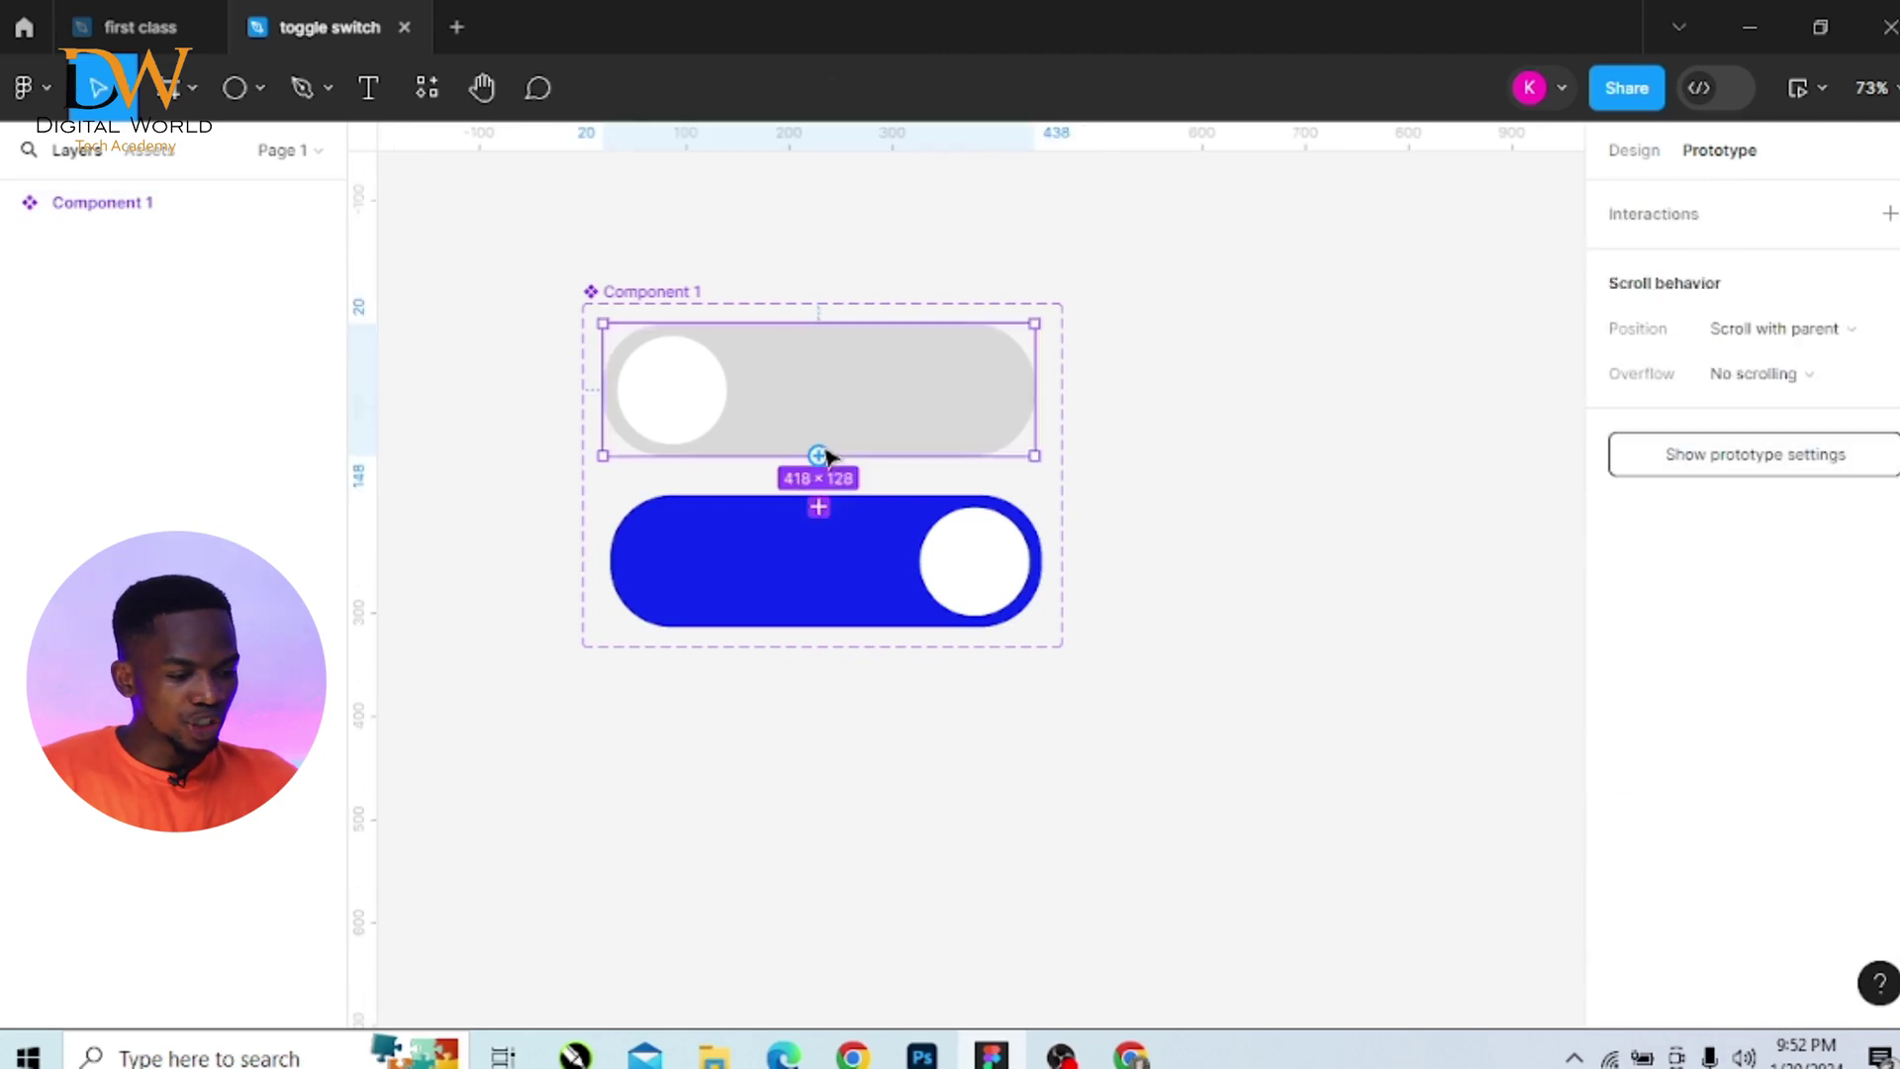
drag(827, 454, 819, 531)
click(709, 568)
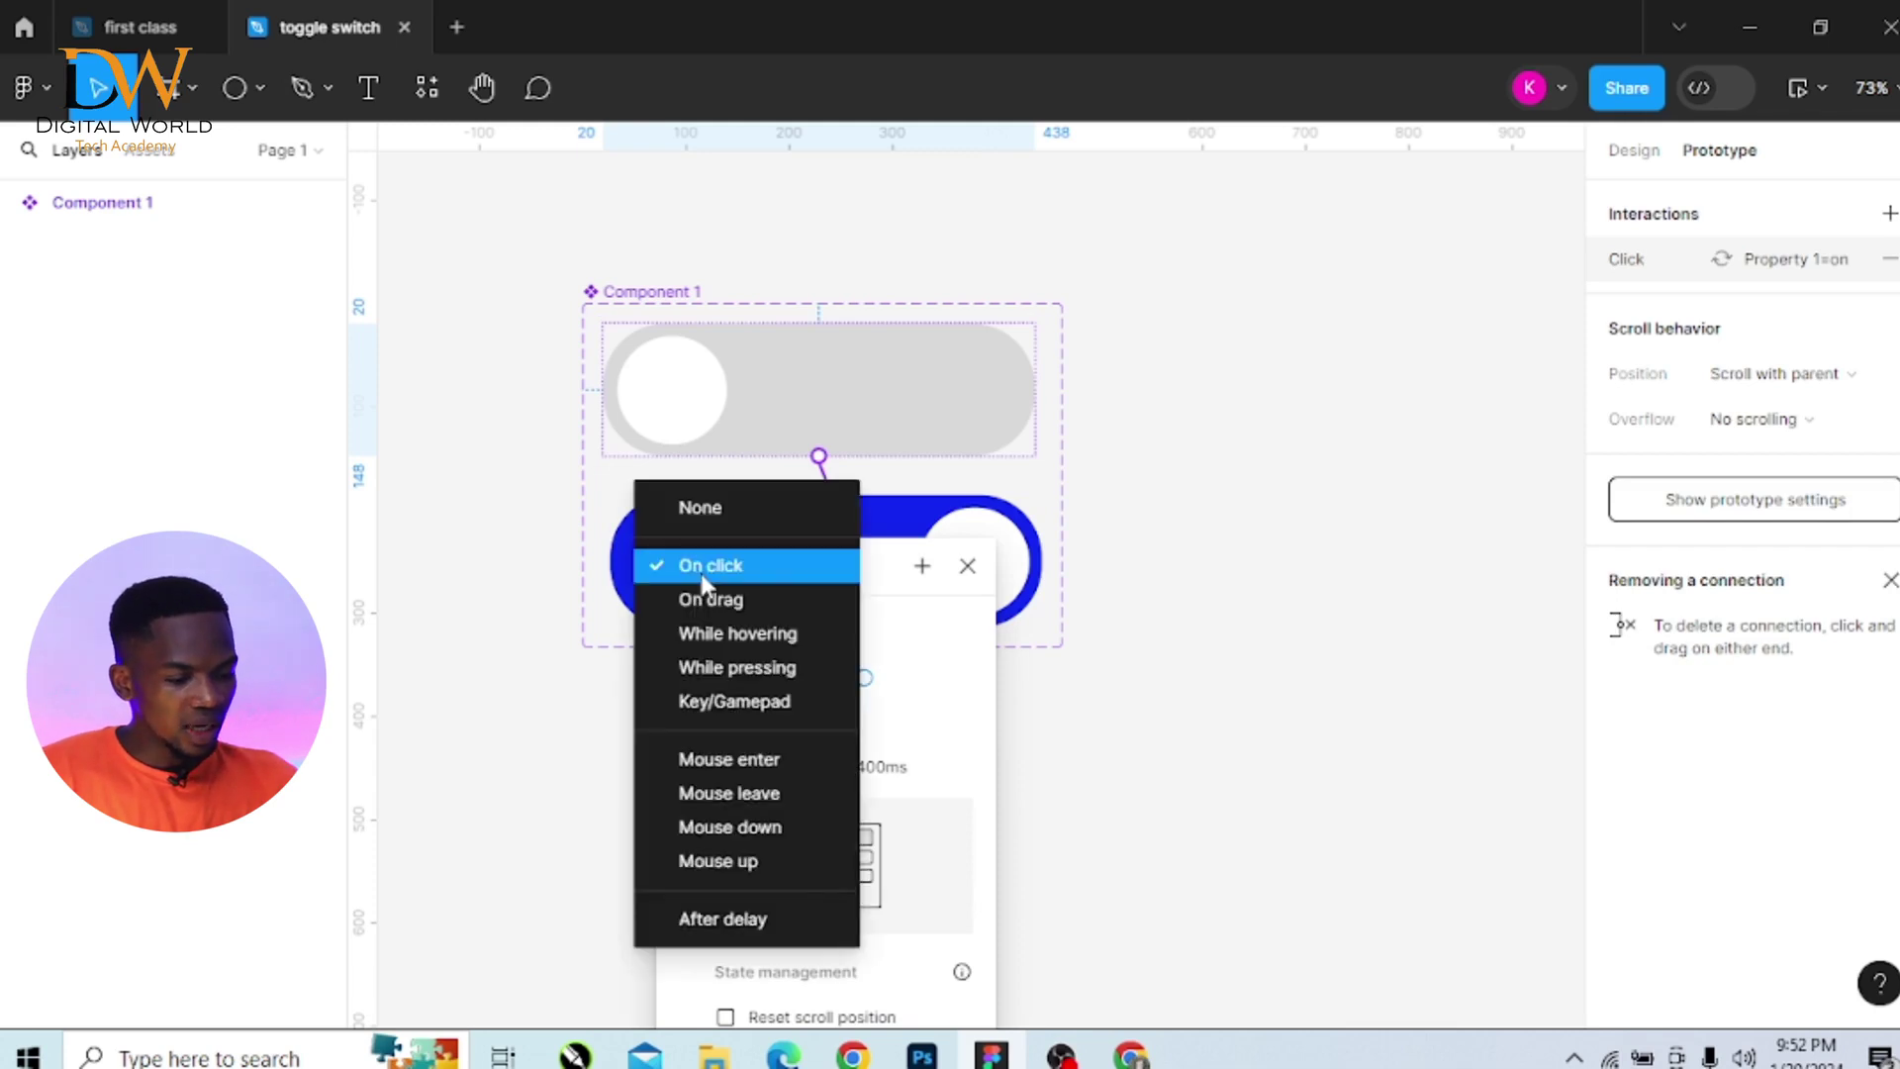
click(710, 570)
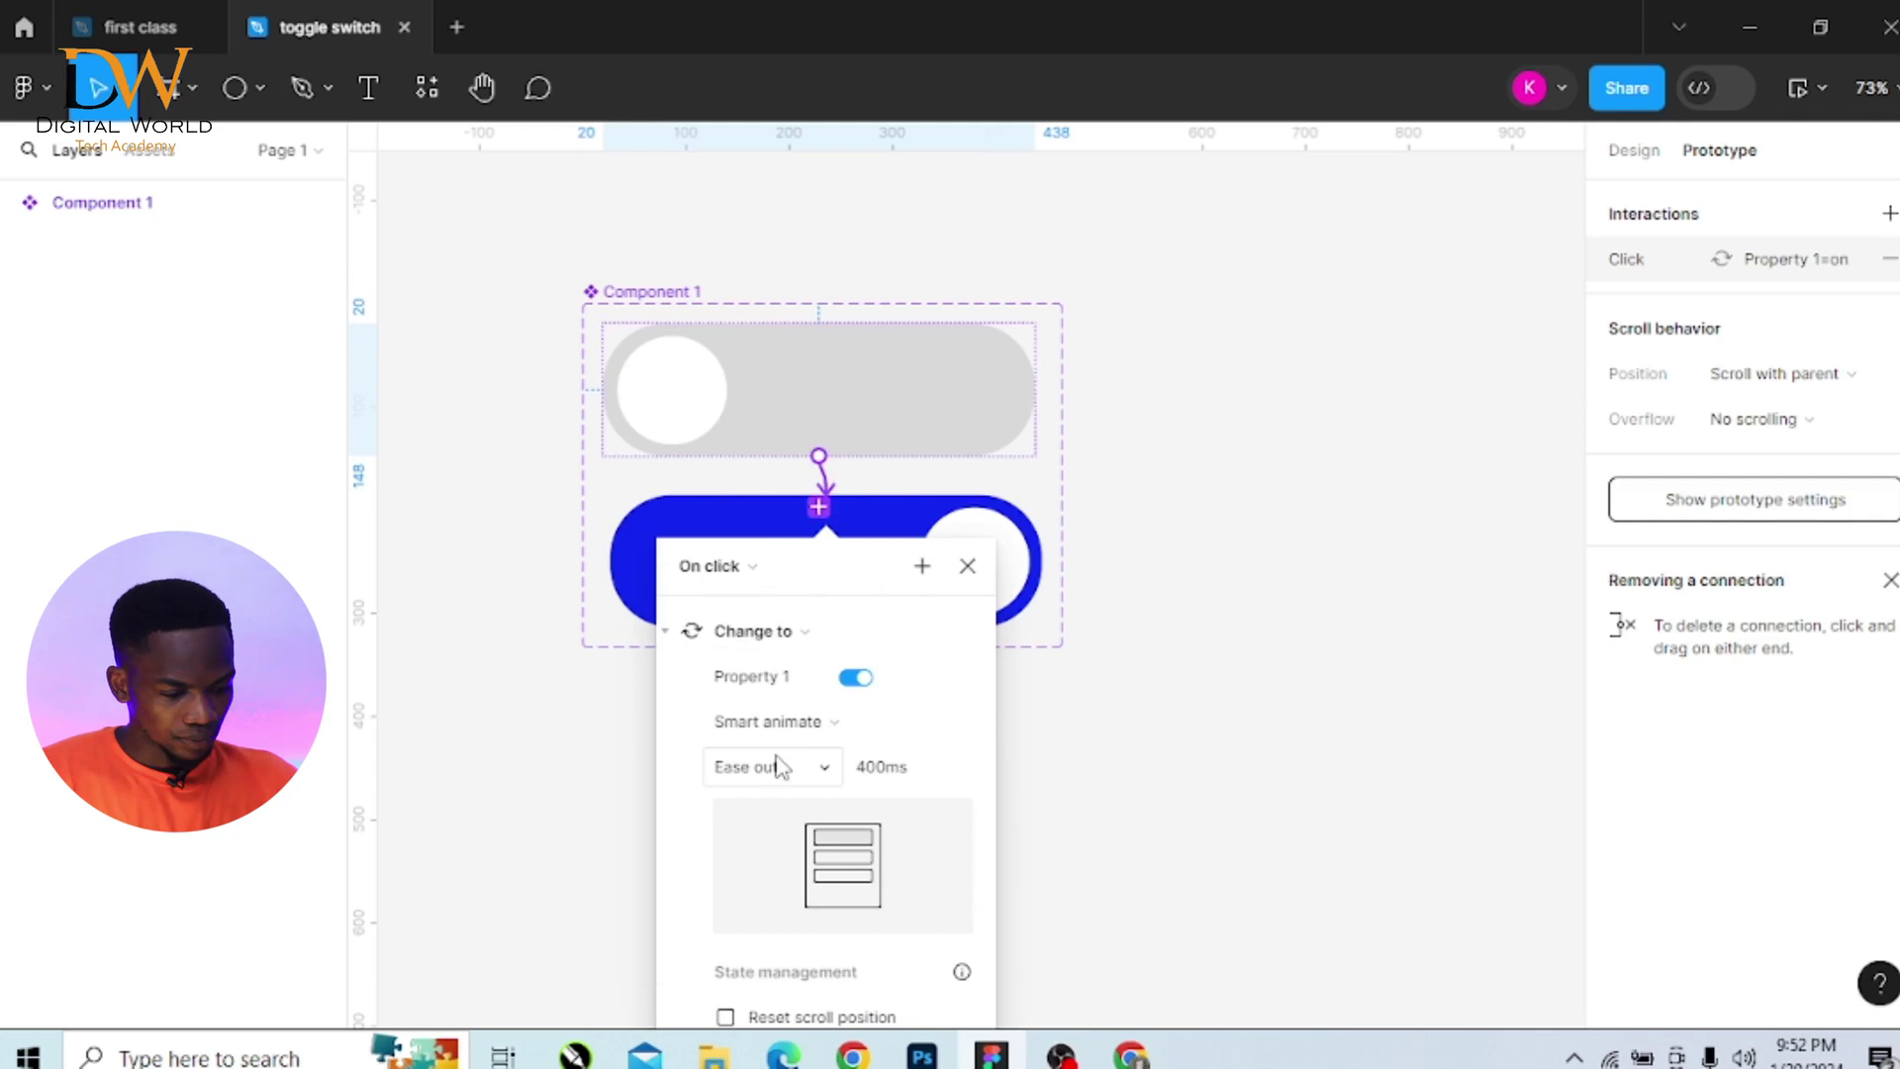
click(812, 738)
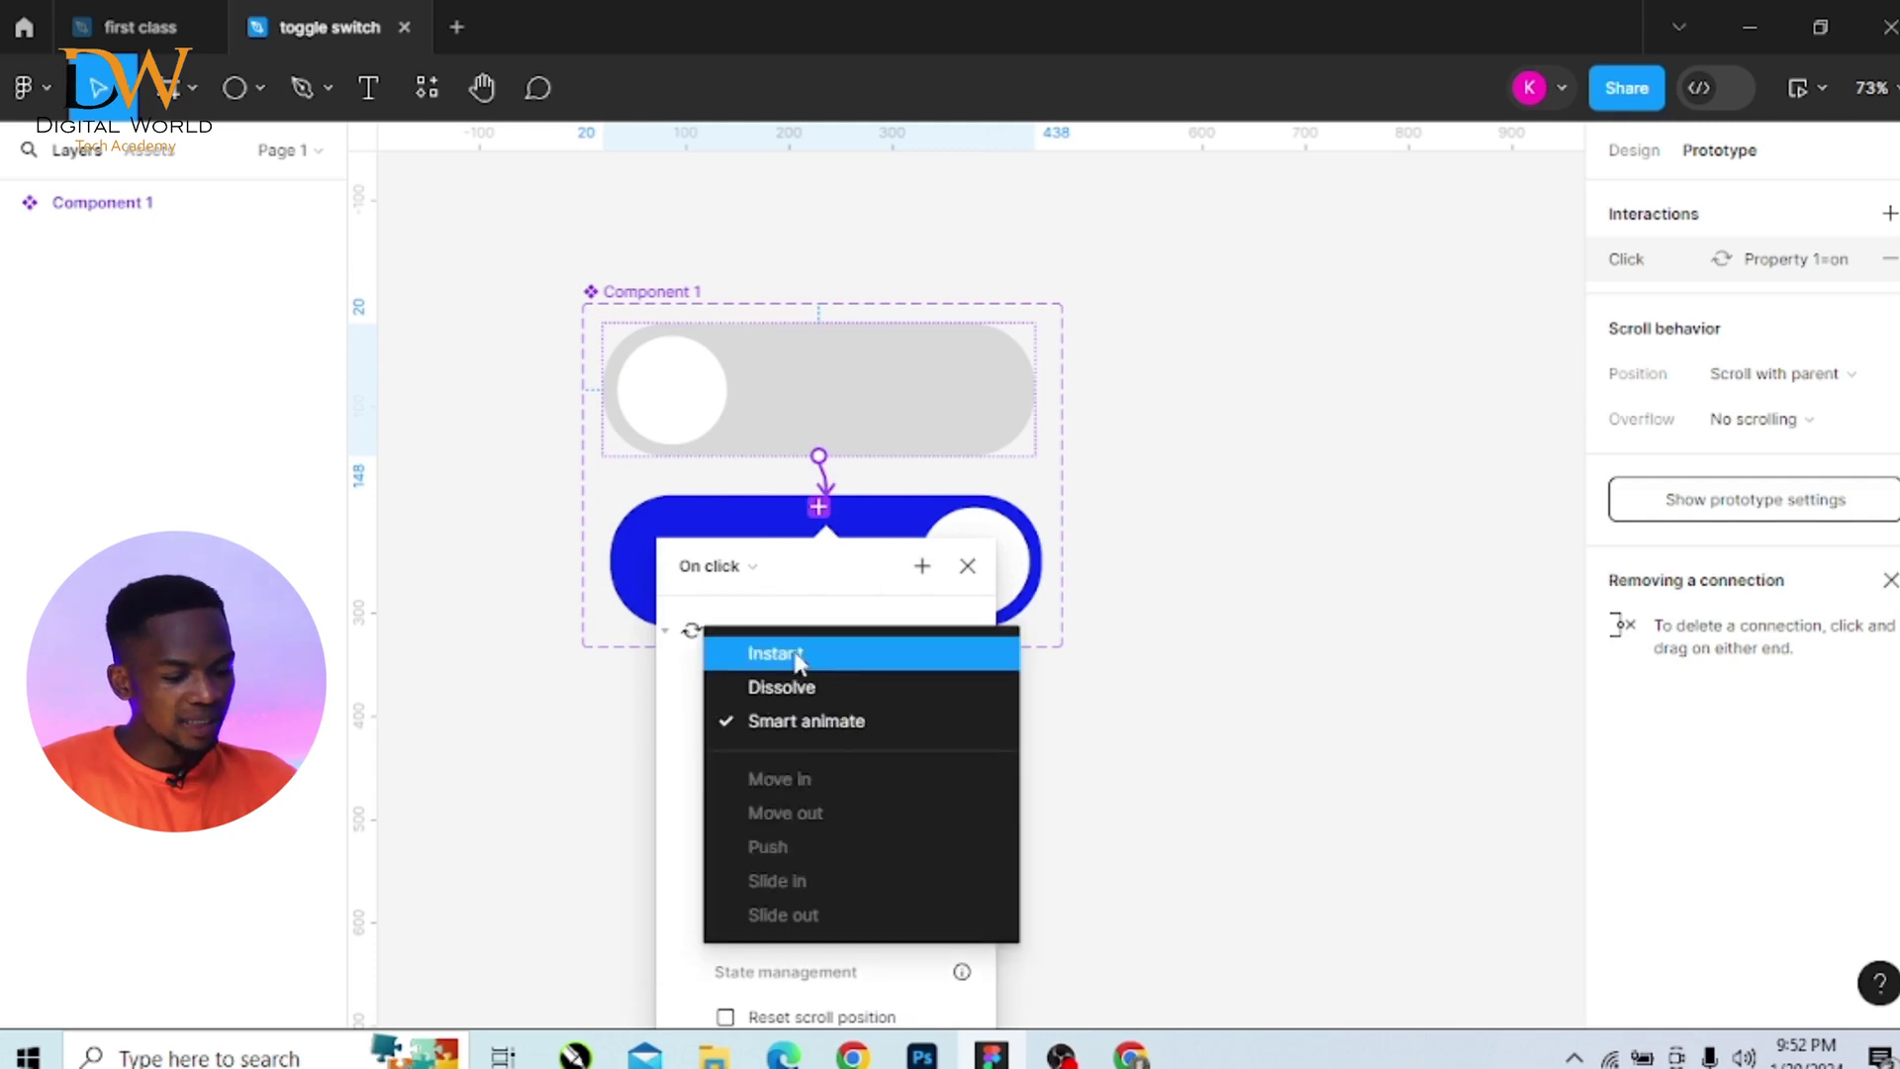
click(793, 719)
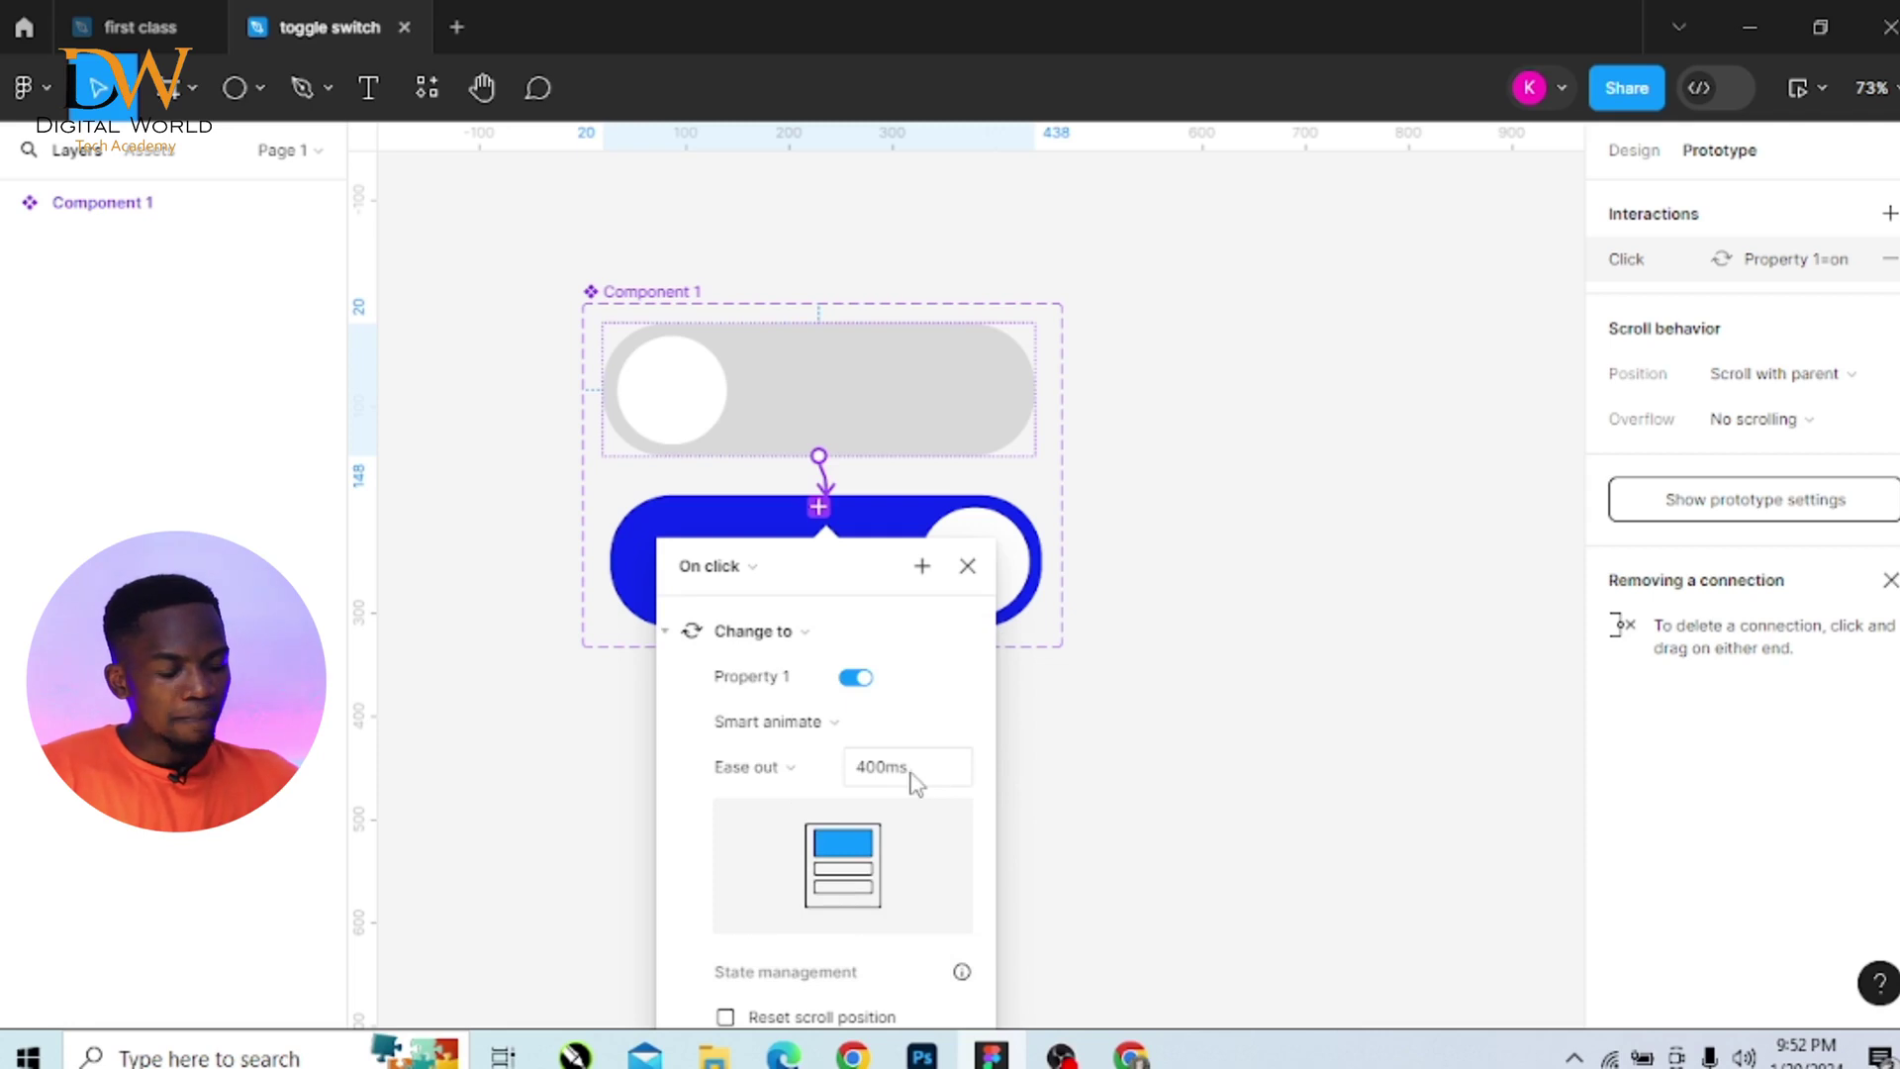
Link the on variant back to off with the same On click Smart animate interaction
click(1043, 687)
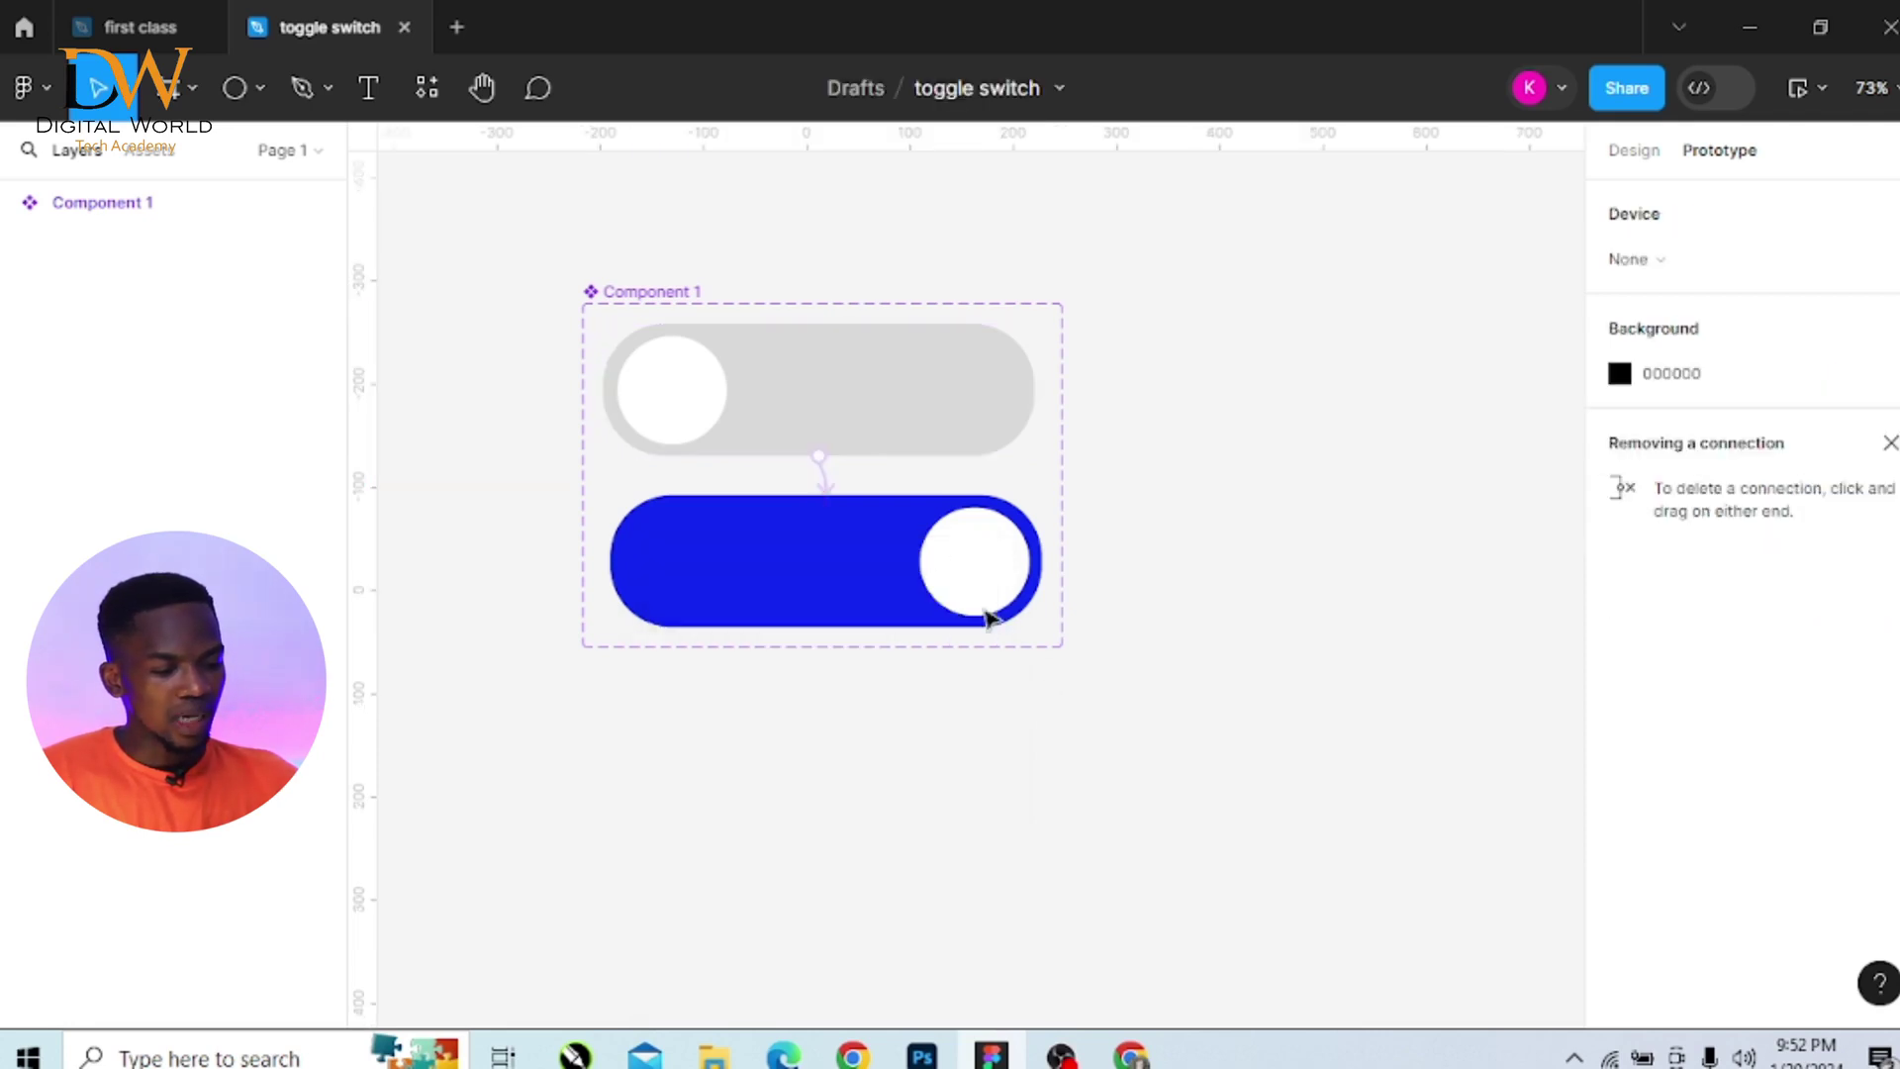
click(867, 522)
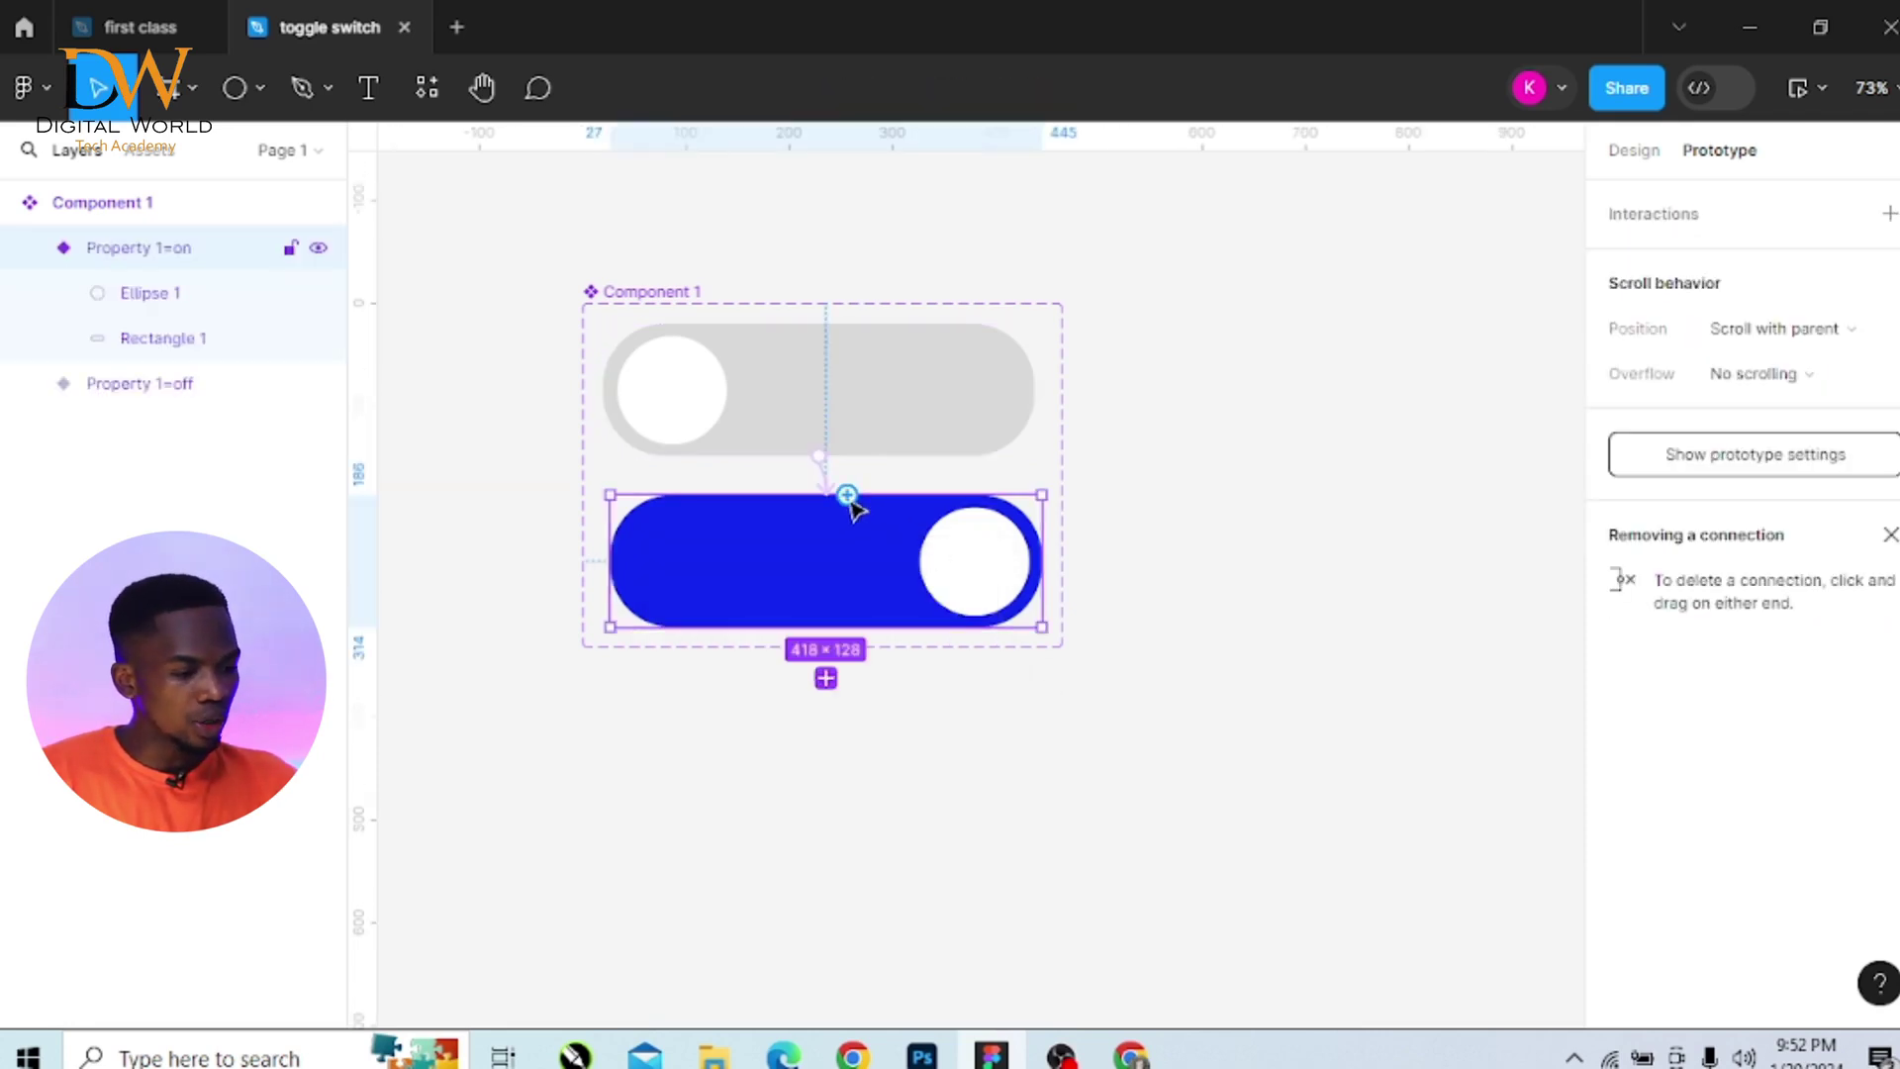
drag(847, 494, 874, 437)
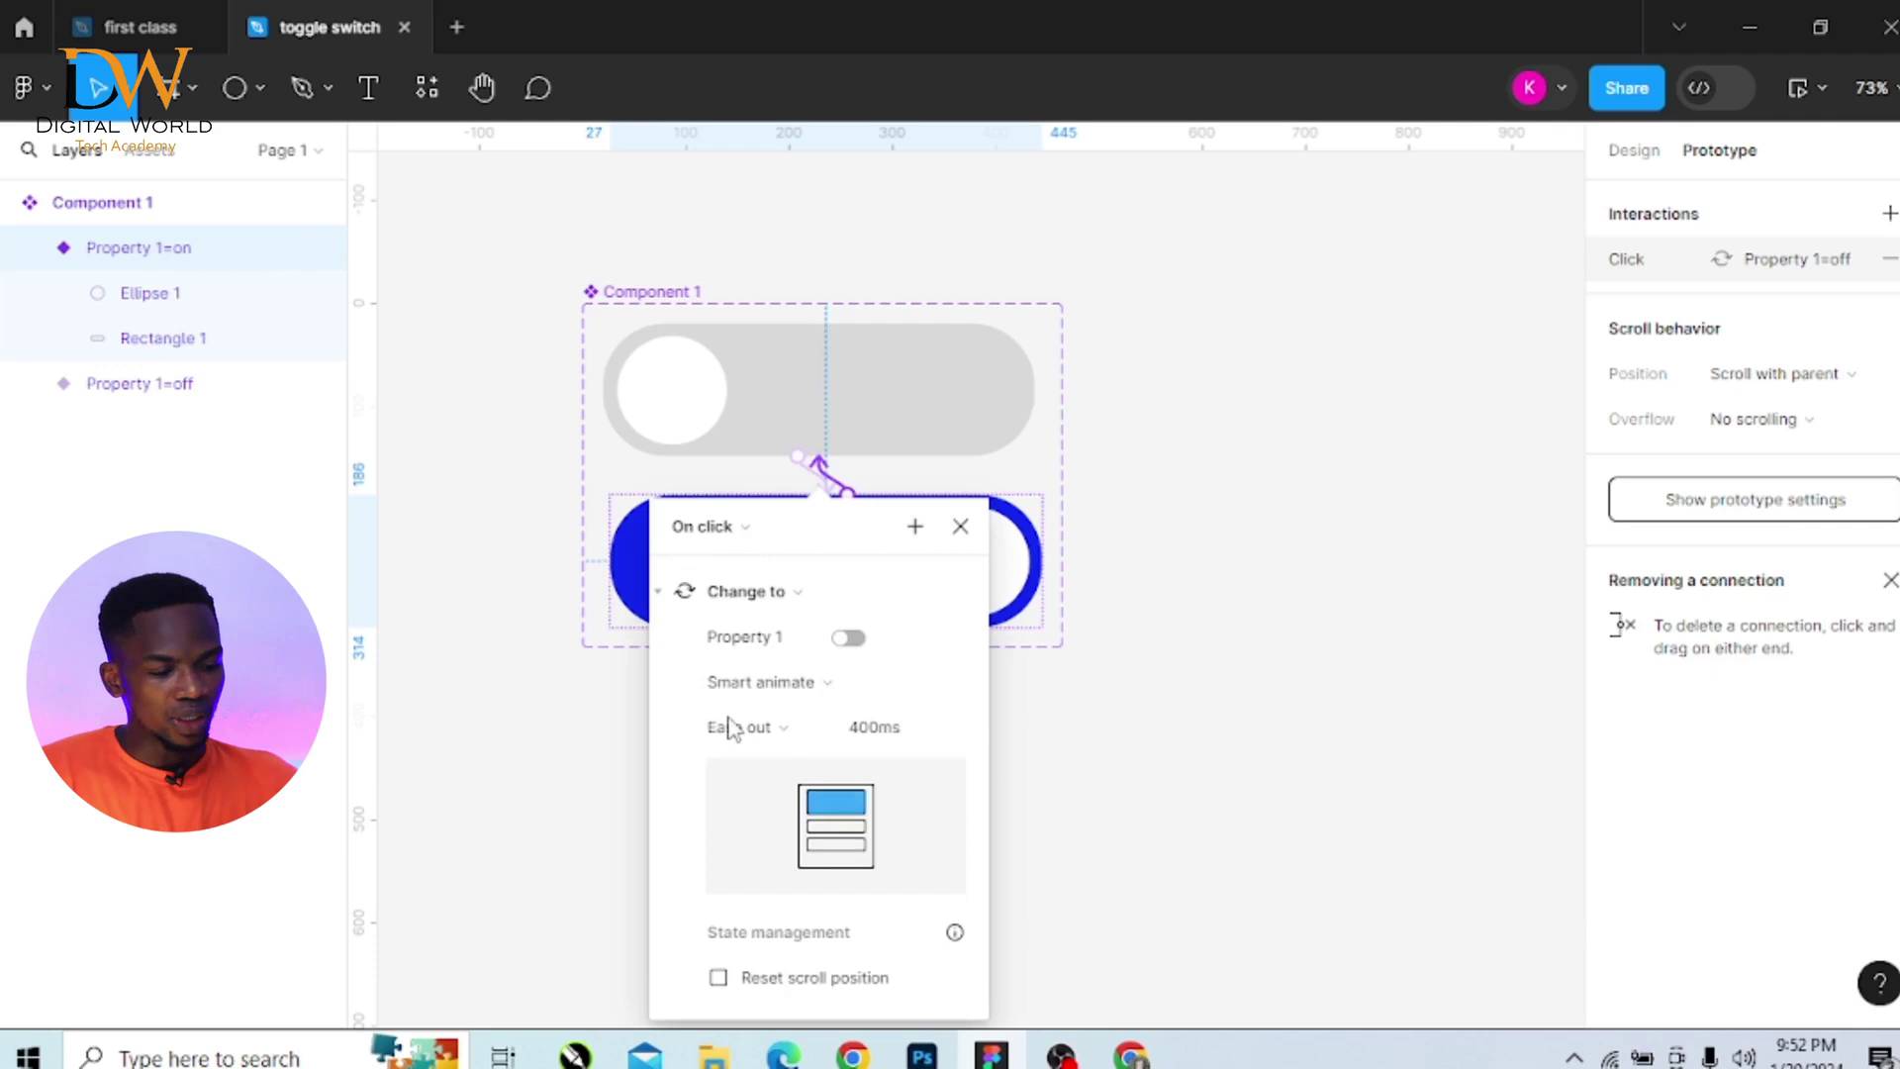
click(1201, 768)
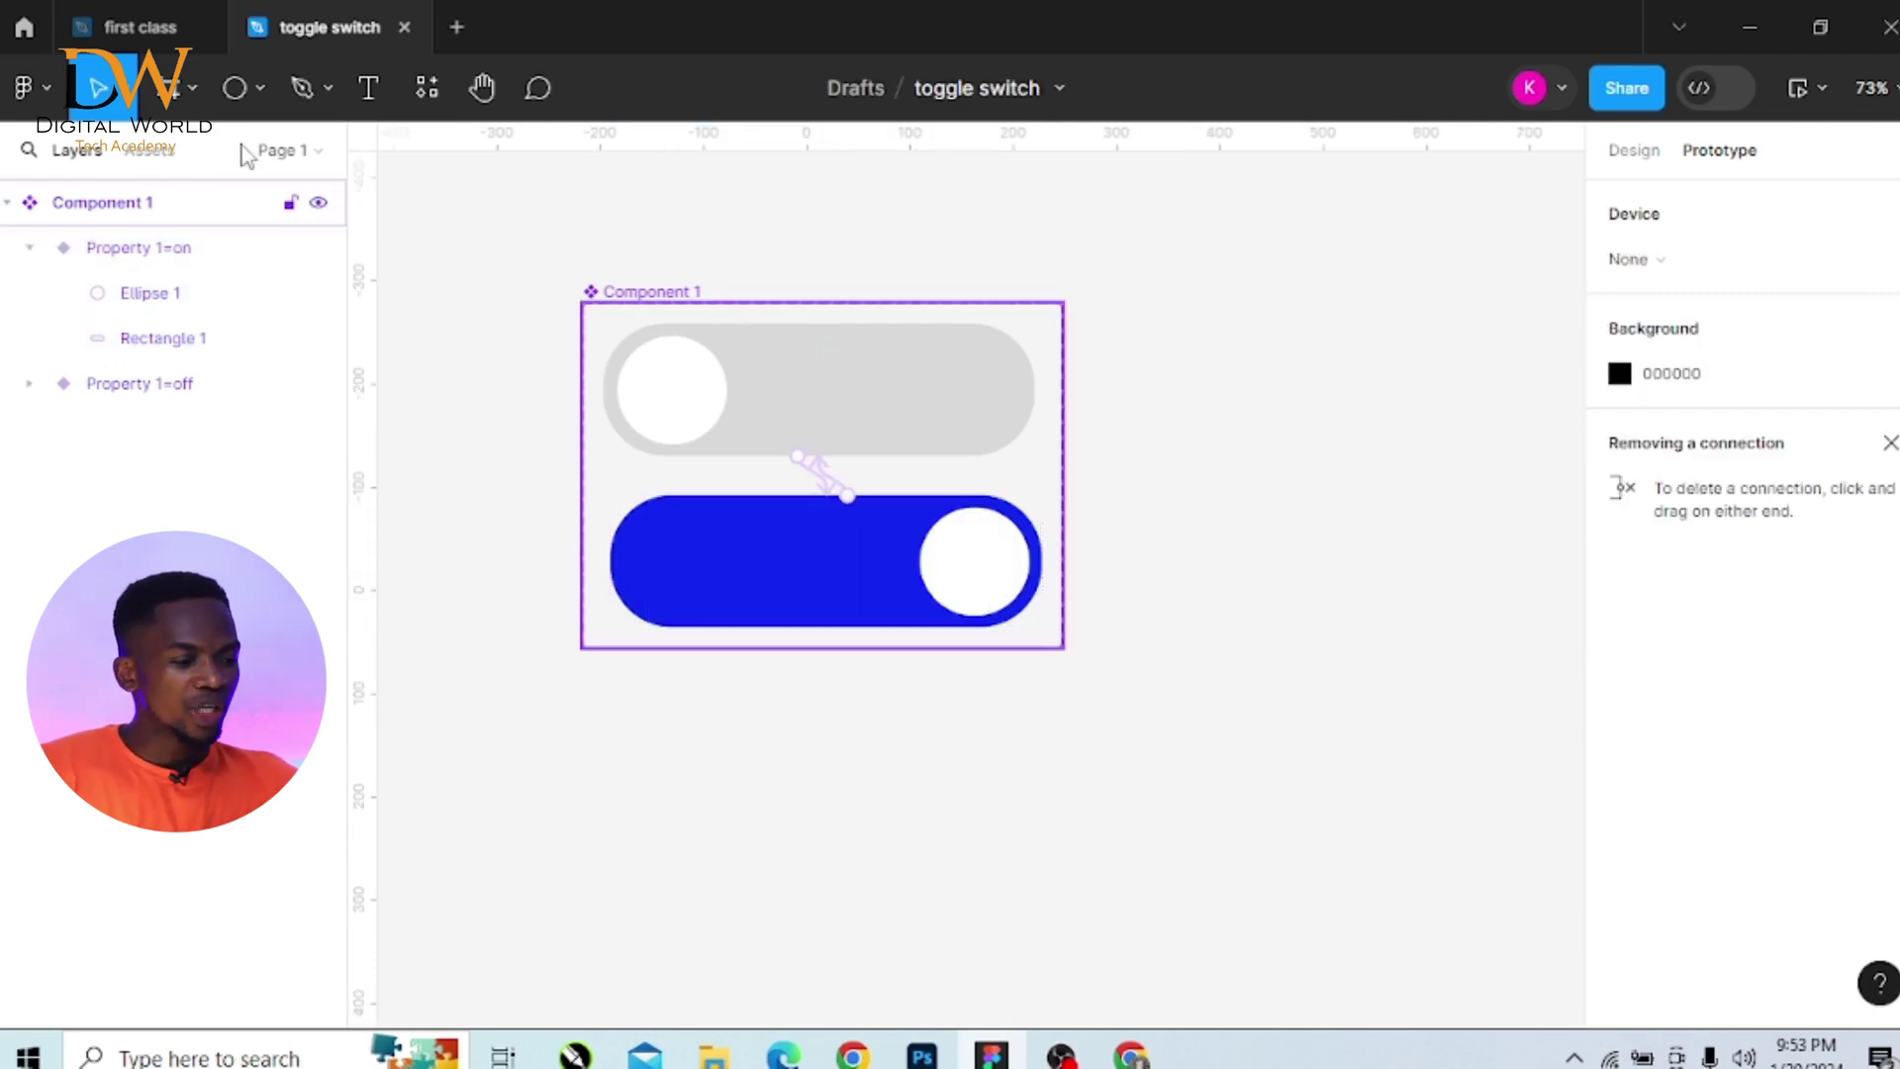
click(192, 88)
Add a 375 × 667 iPhone 8 preset frame beside Component 1
click(146, 179)
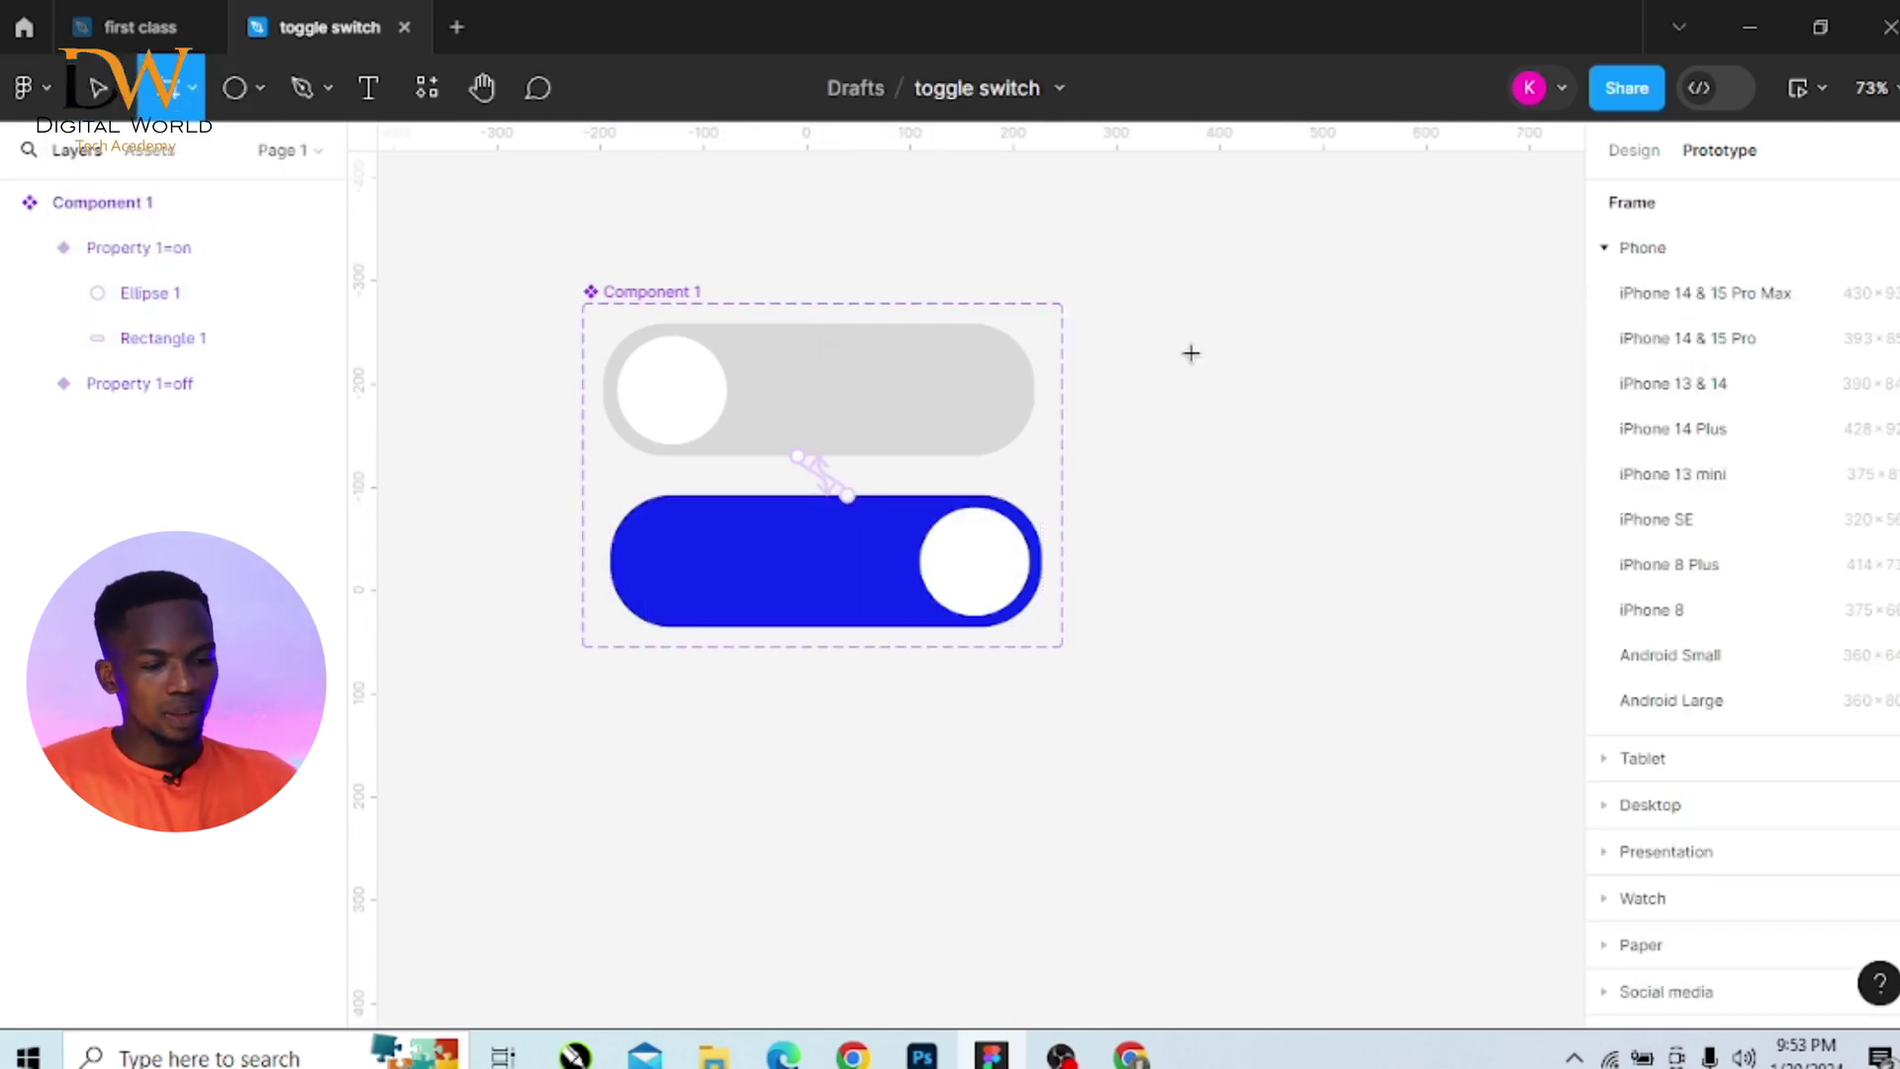
click(1704, 612)
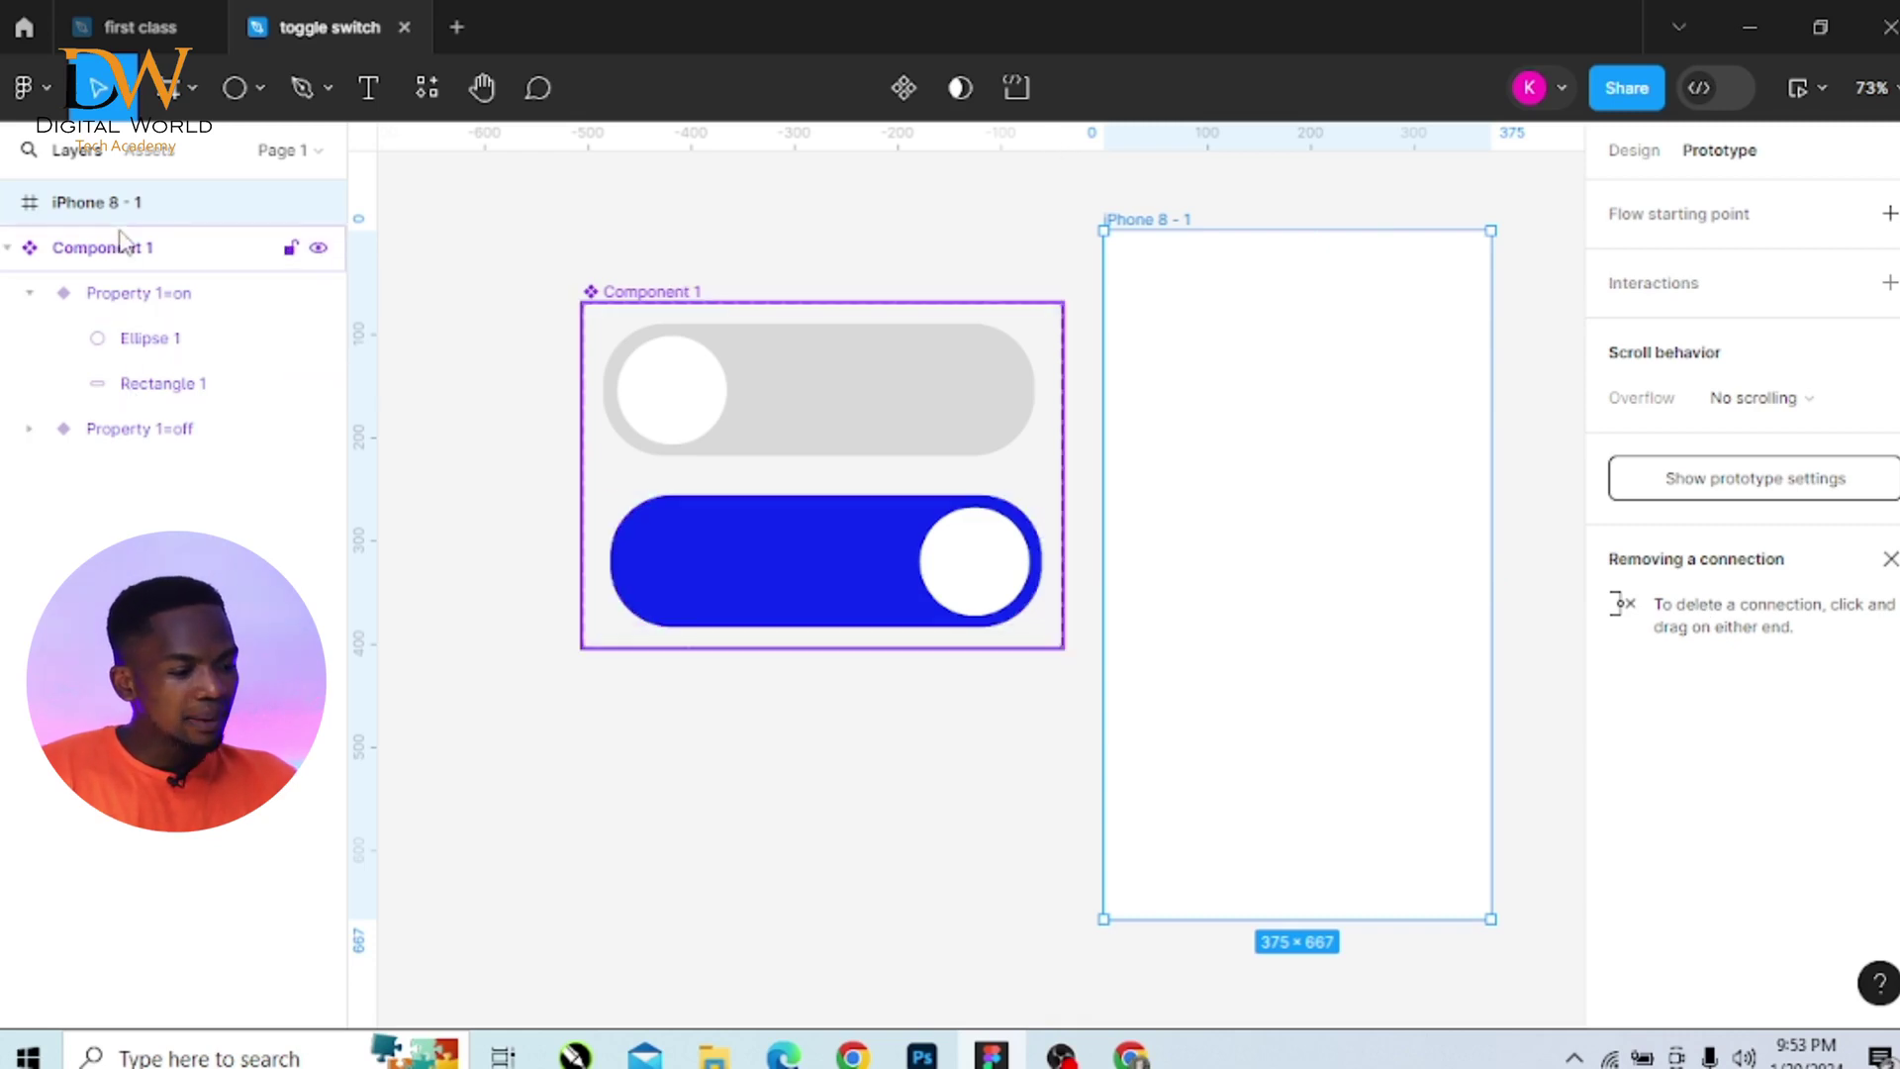
click(149, 149)
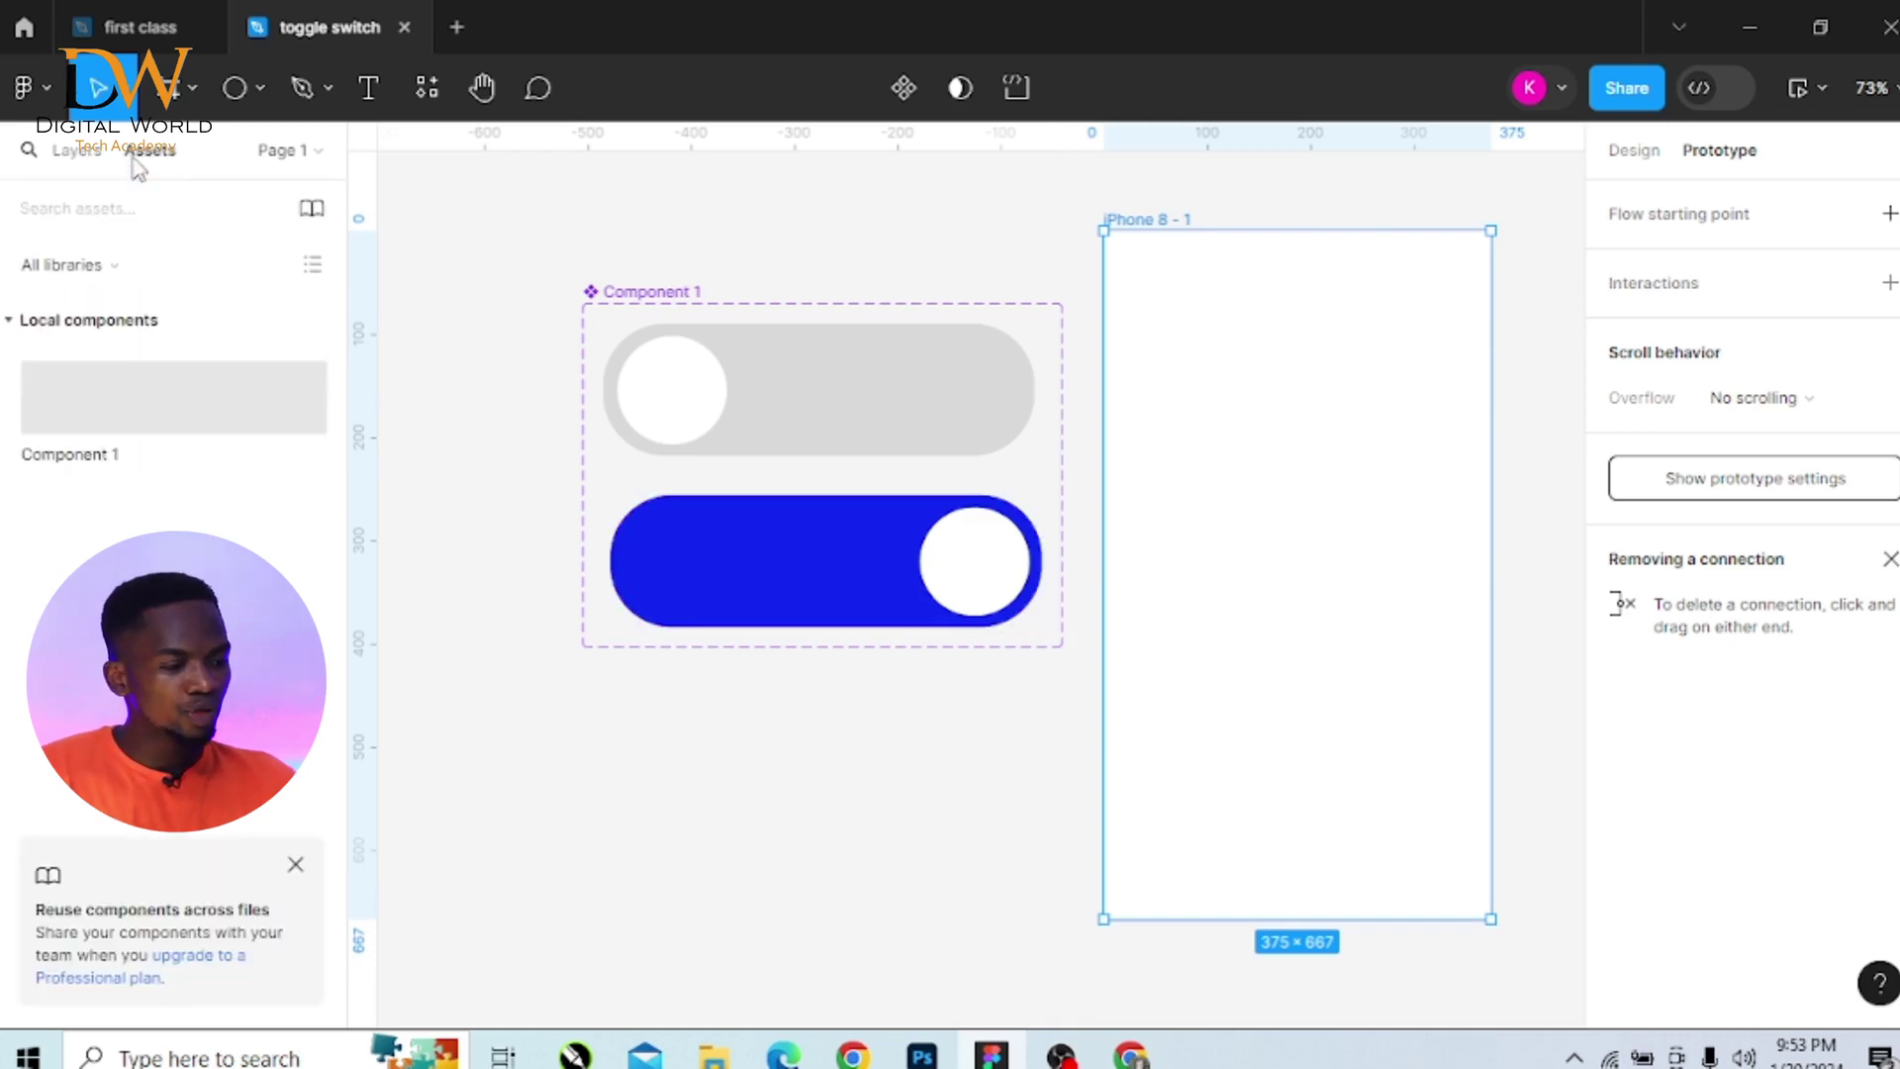
Drag a Component 1 instance into the iPhone 8 frame and resize it to 291 × 104
click(126, 374)
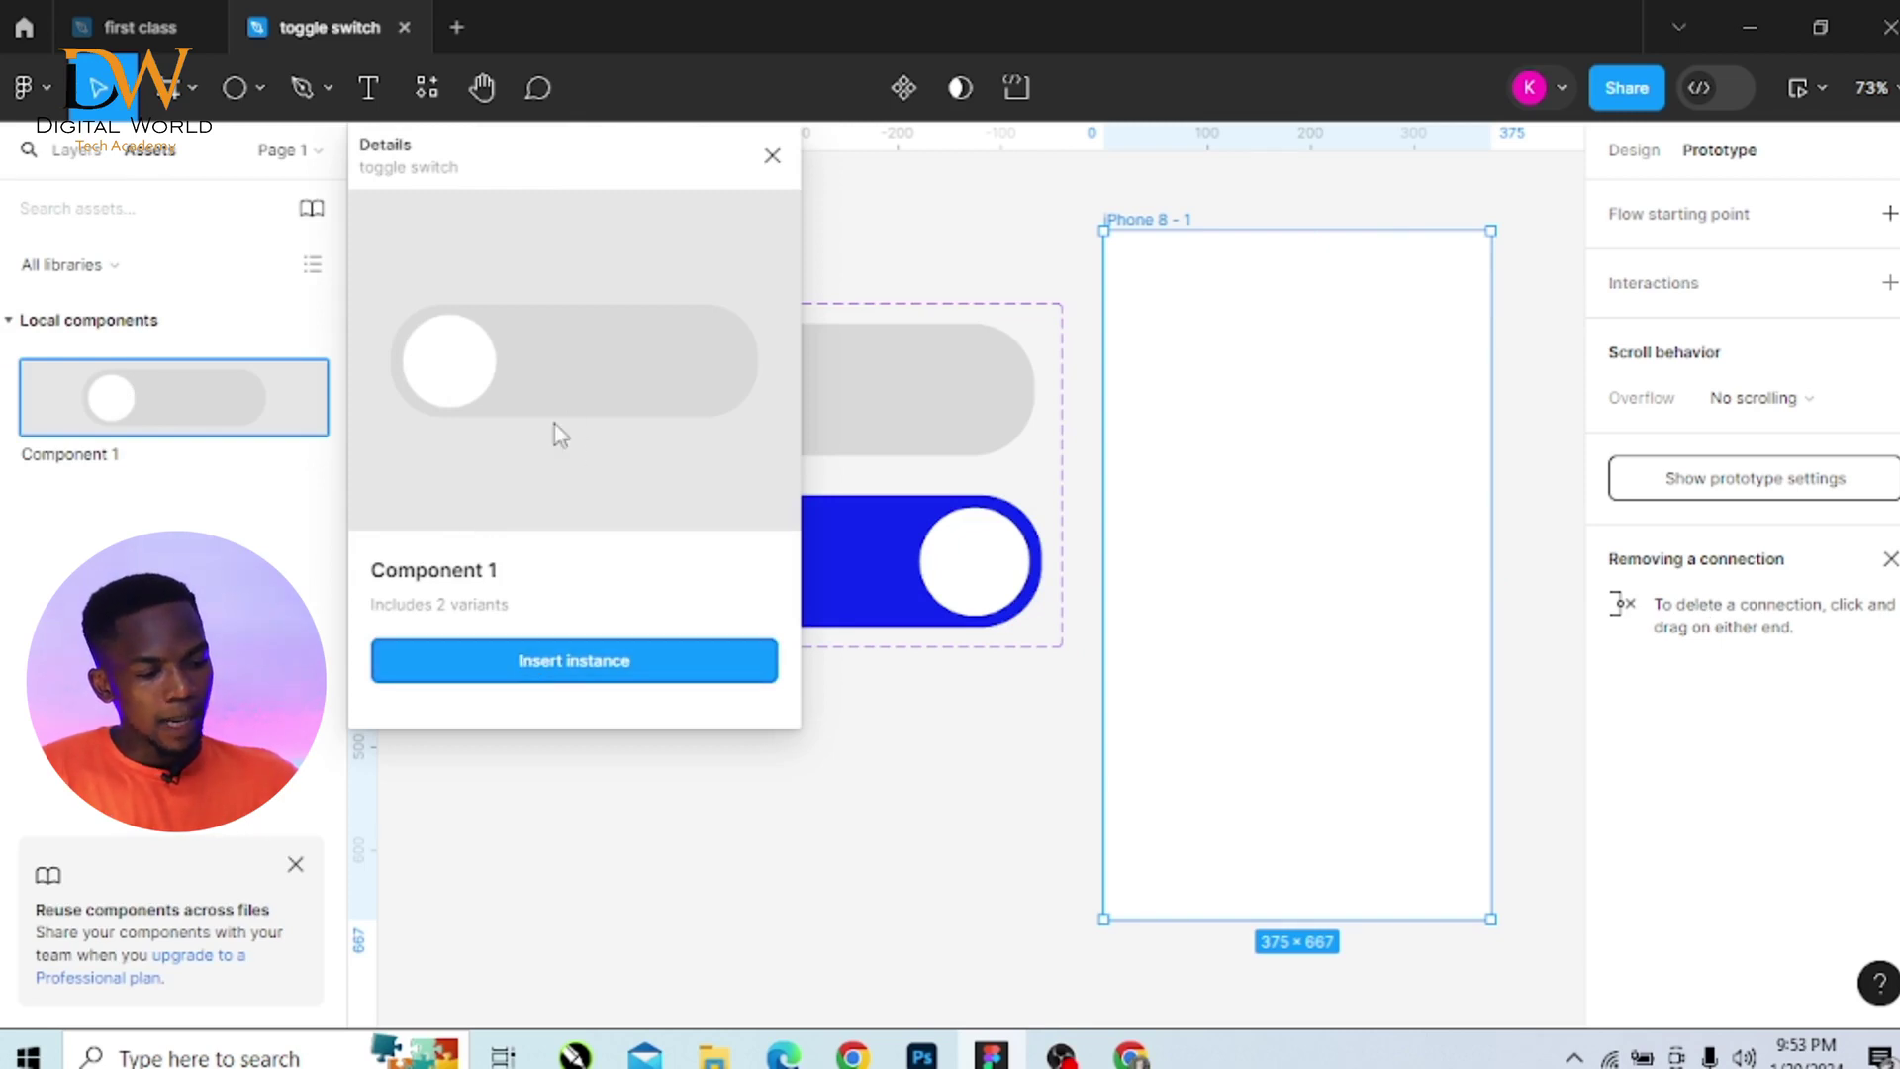
drag(543, 420, 1239, 579)
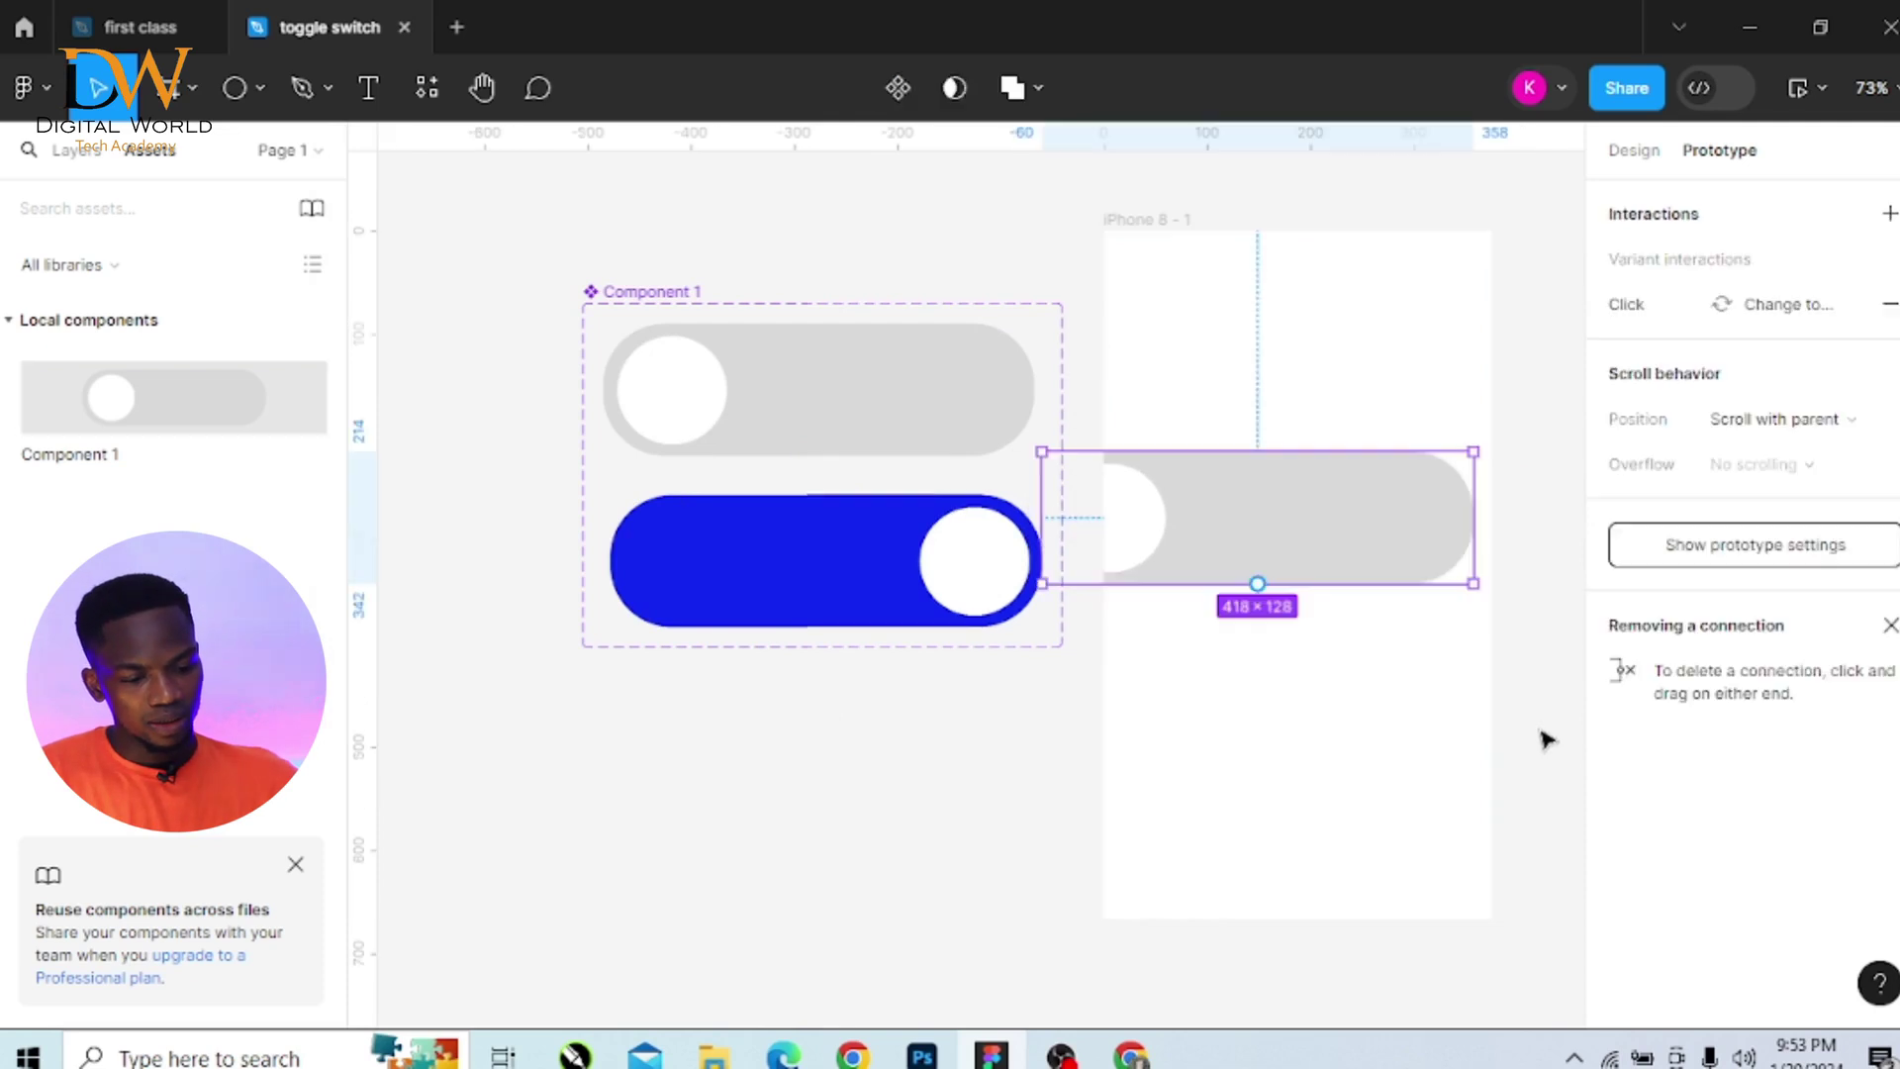
drag(1465, 579, 1342, 559)
drag(1249, 507, 1357, 537)
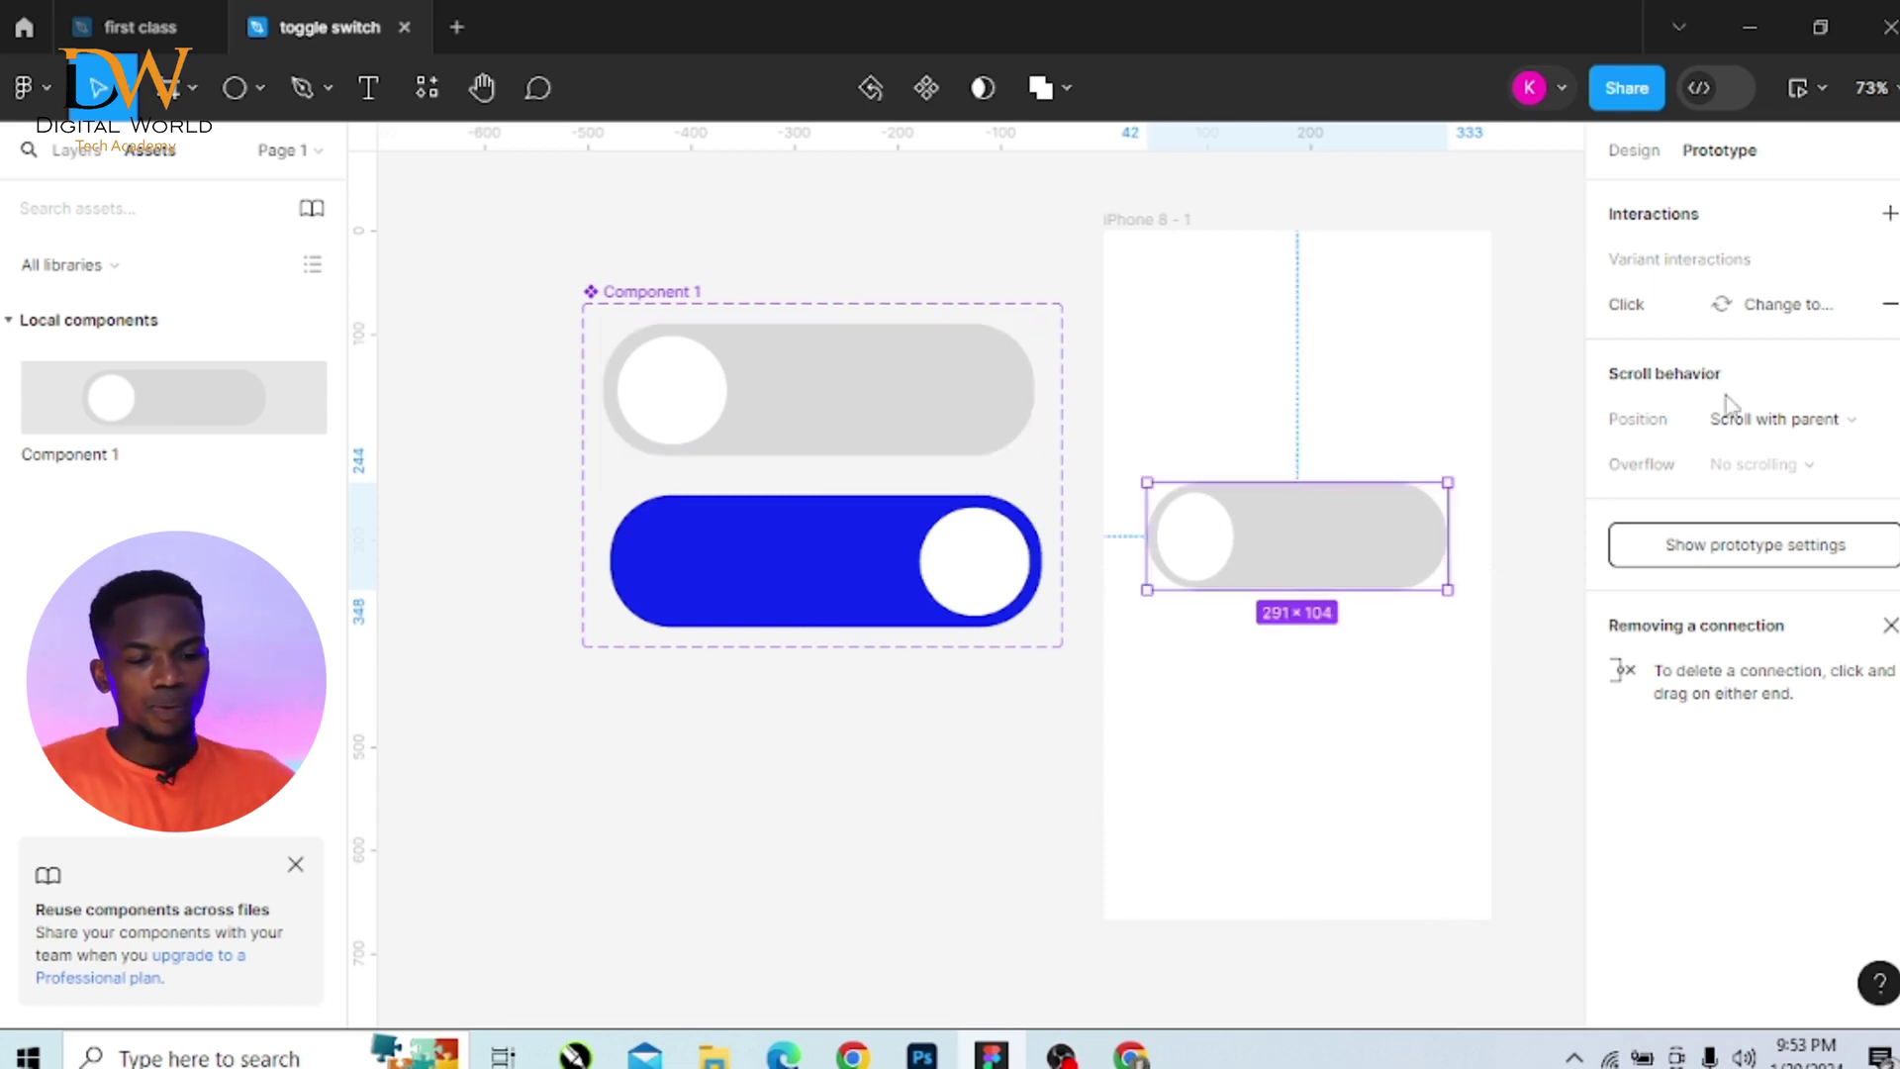
Preview the iPhone 8 - 1 frame prototype showing the grey off toggle
click(1831, 105)
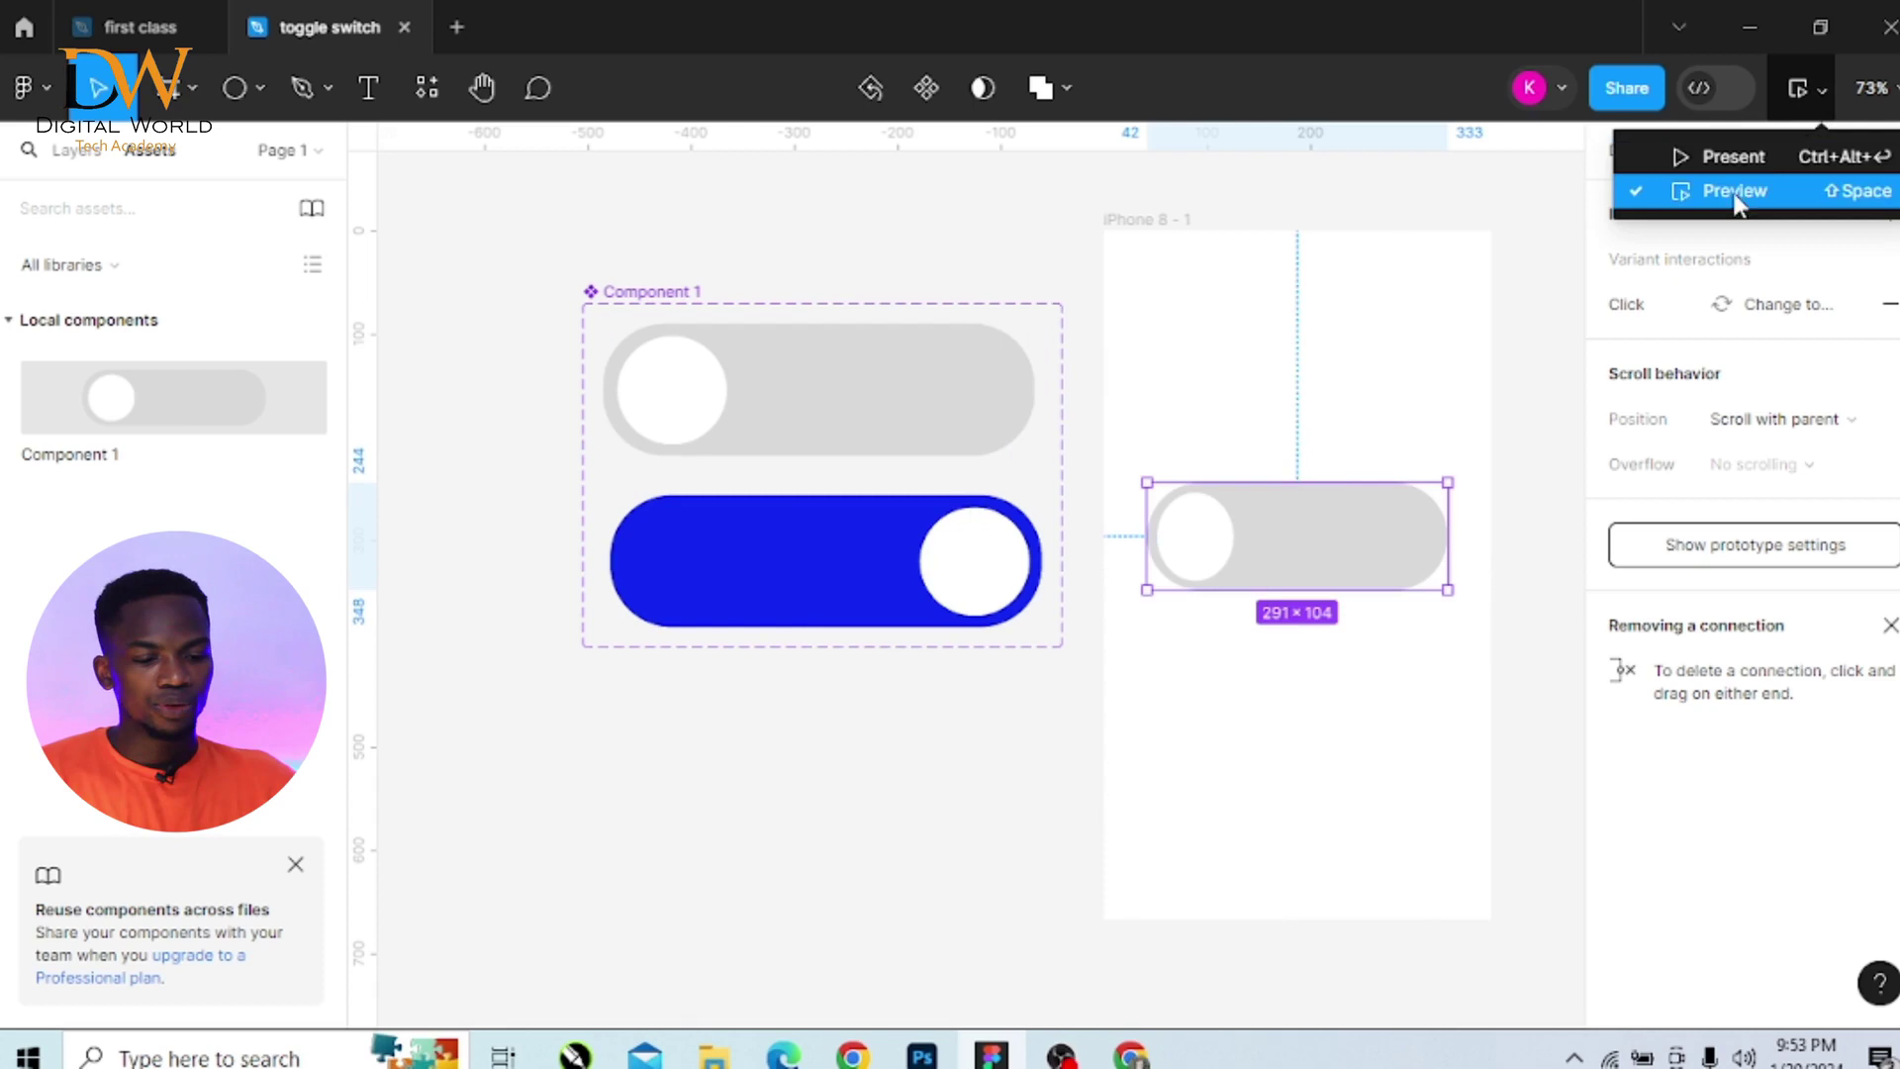
click(1164, 225)
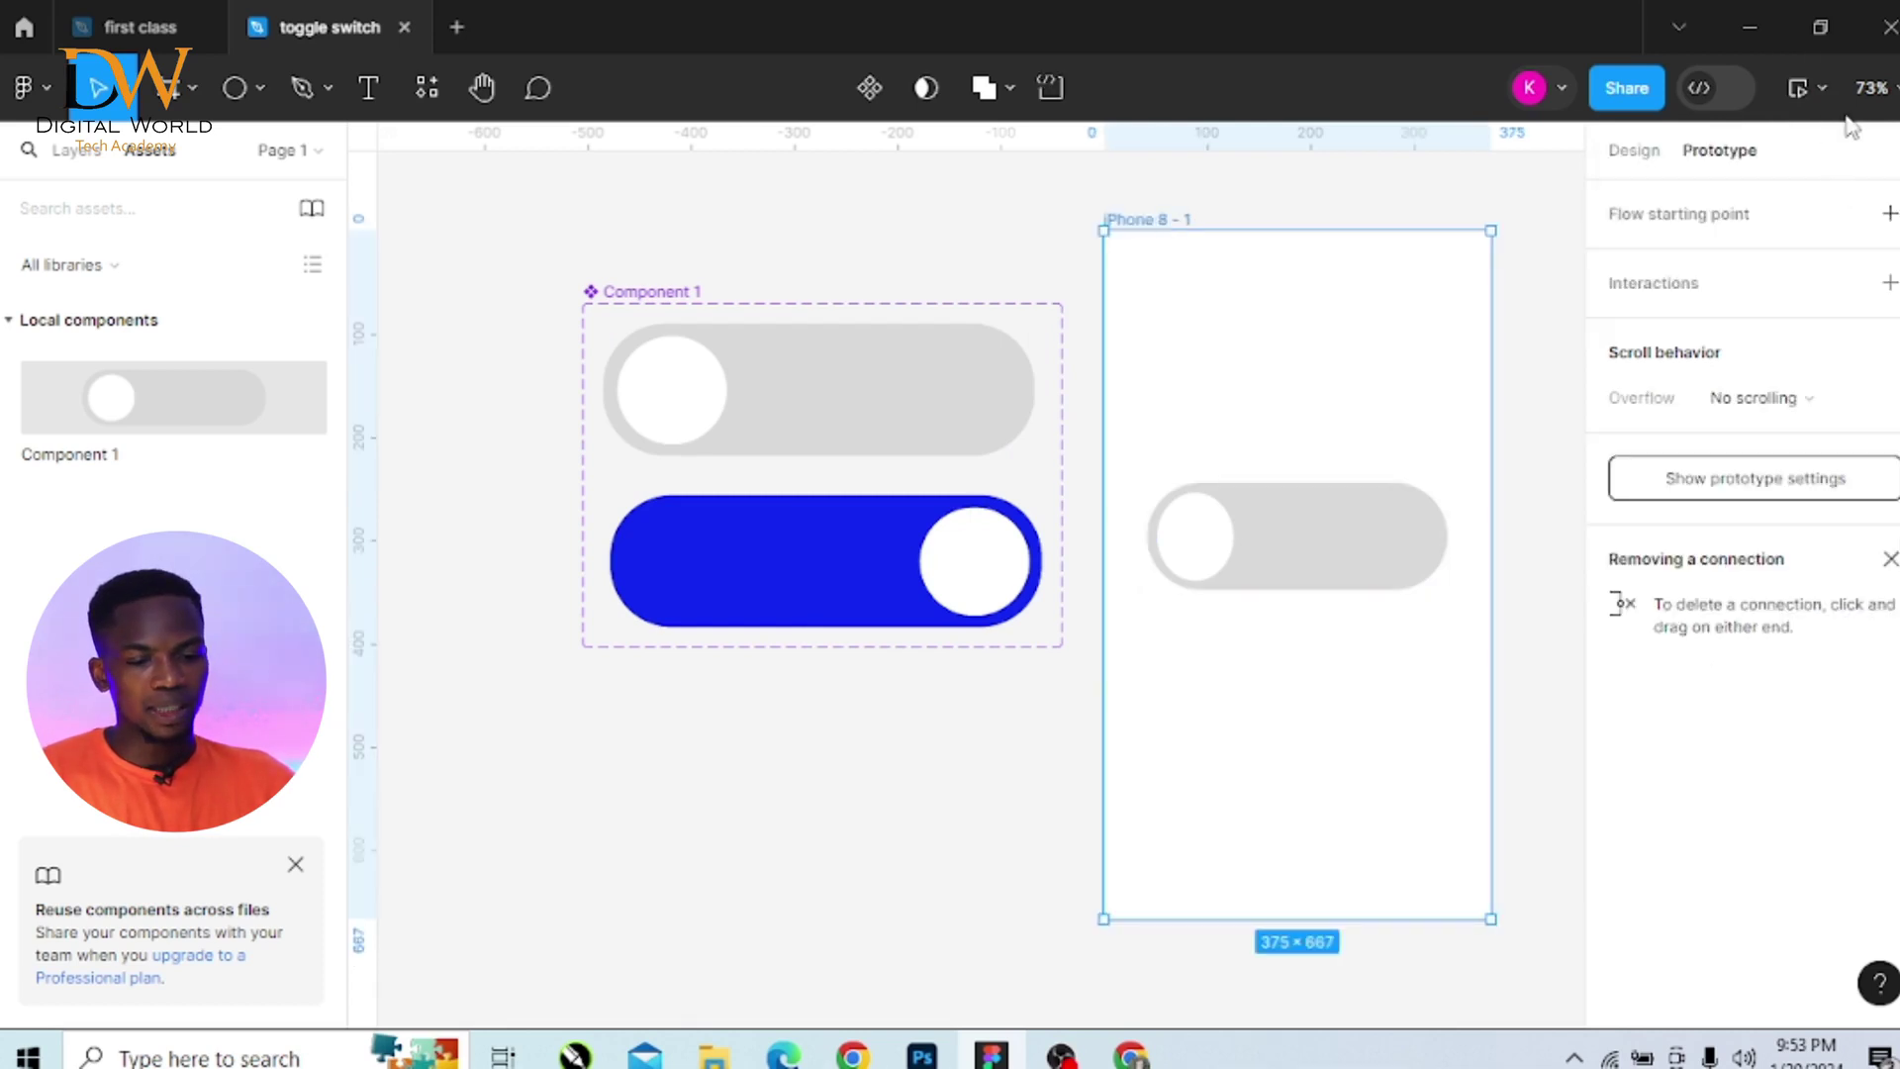
click(1815, 87)
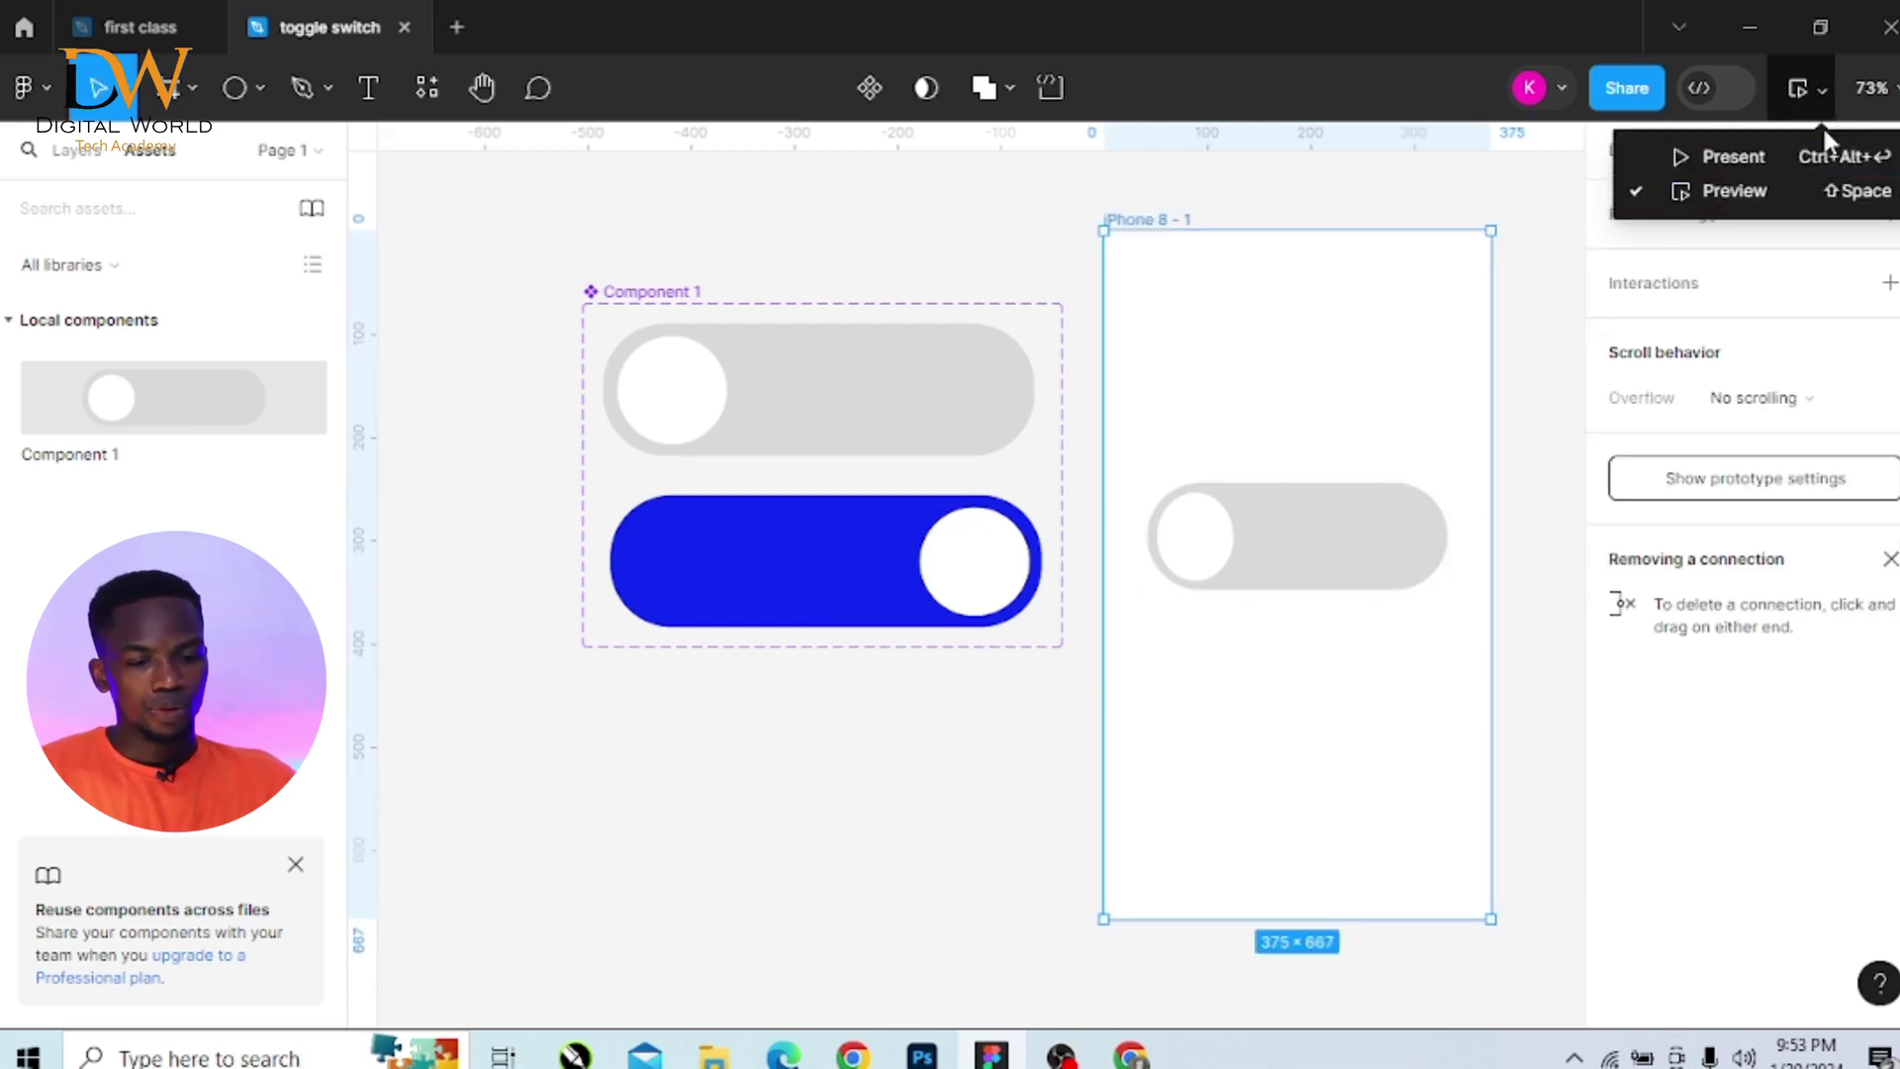
click(1738, 193)
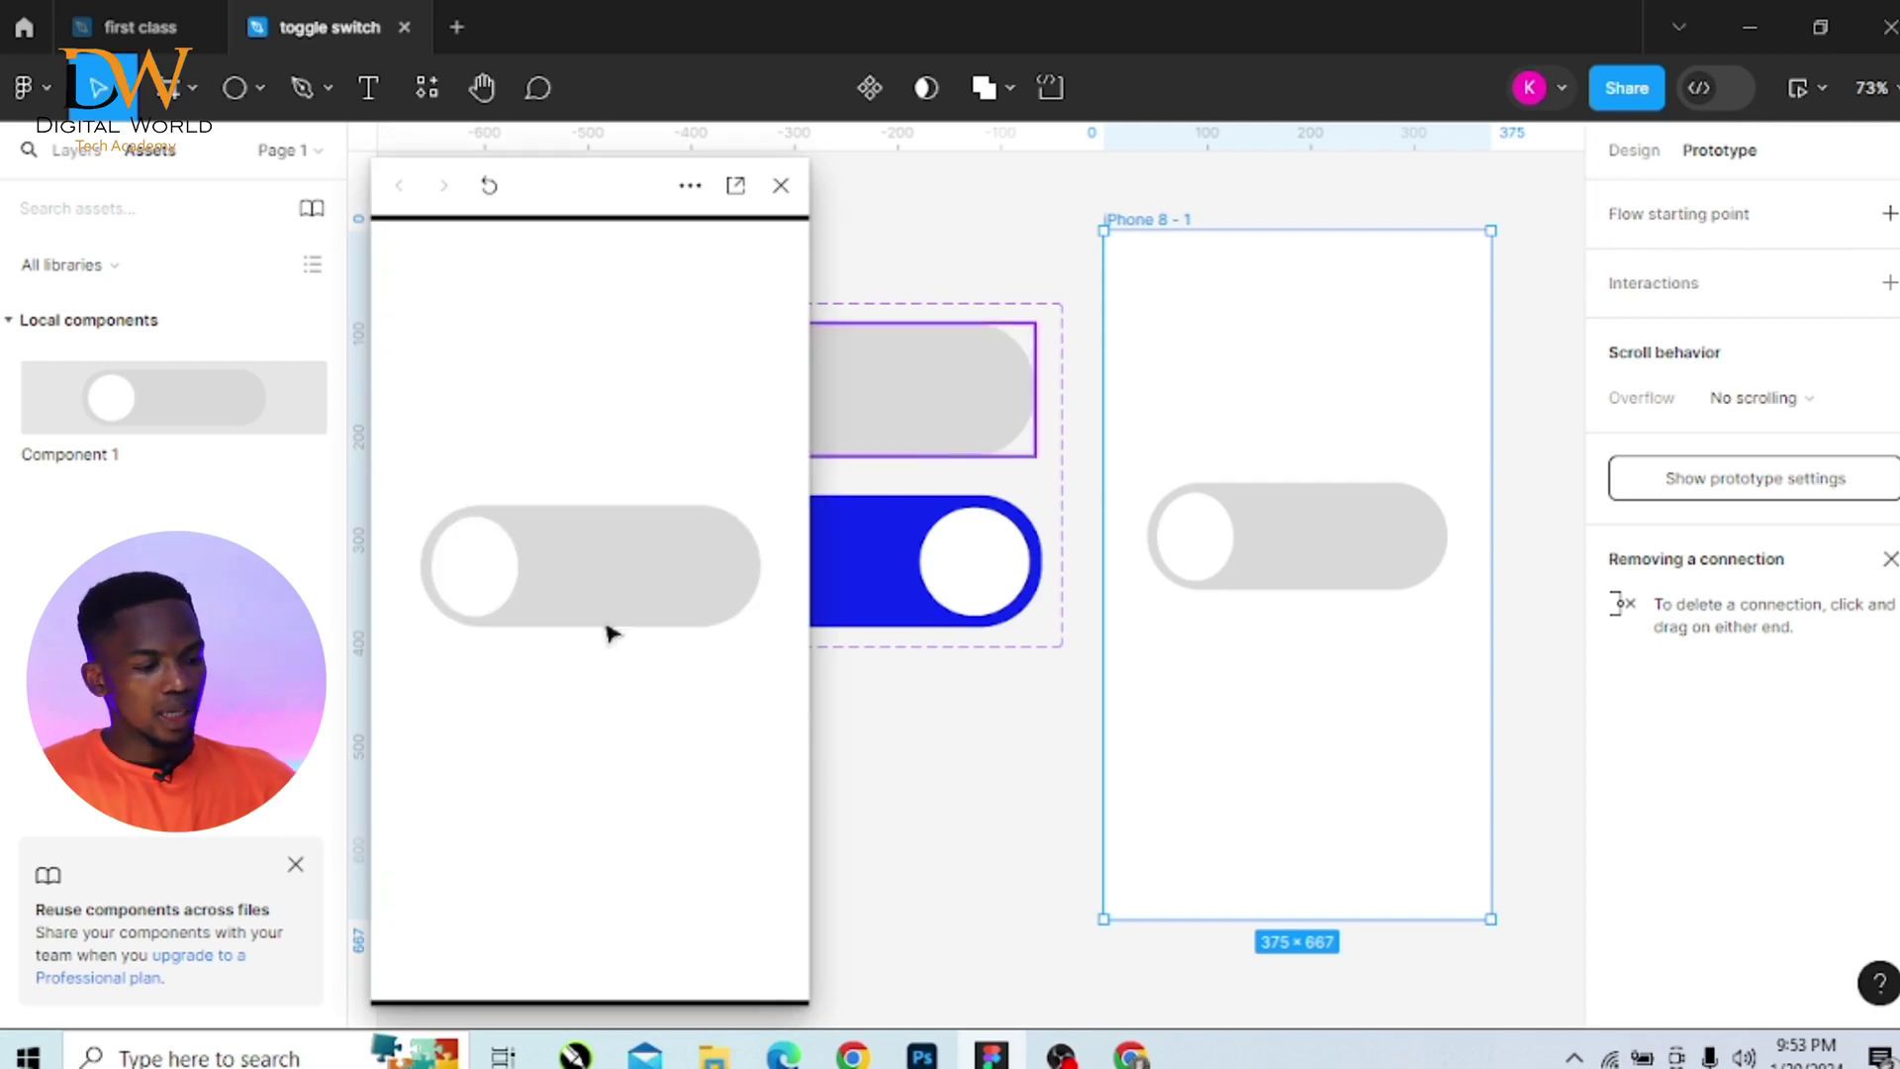
click(502, 599)
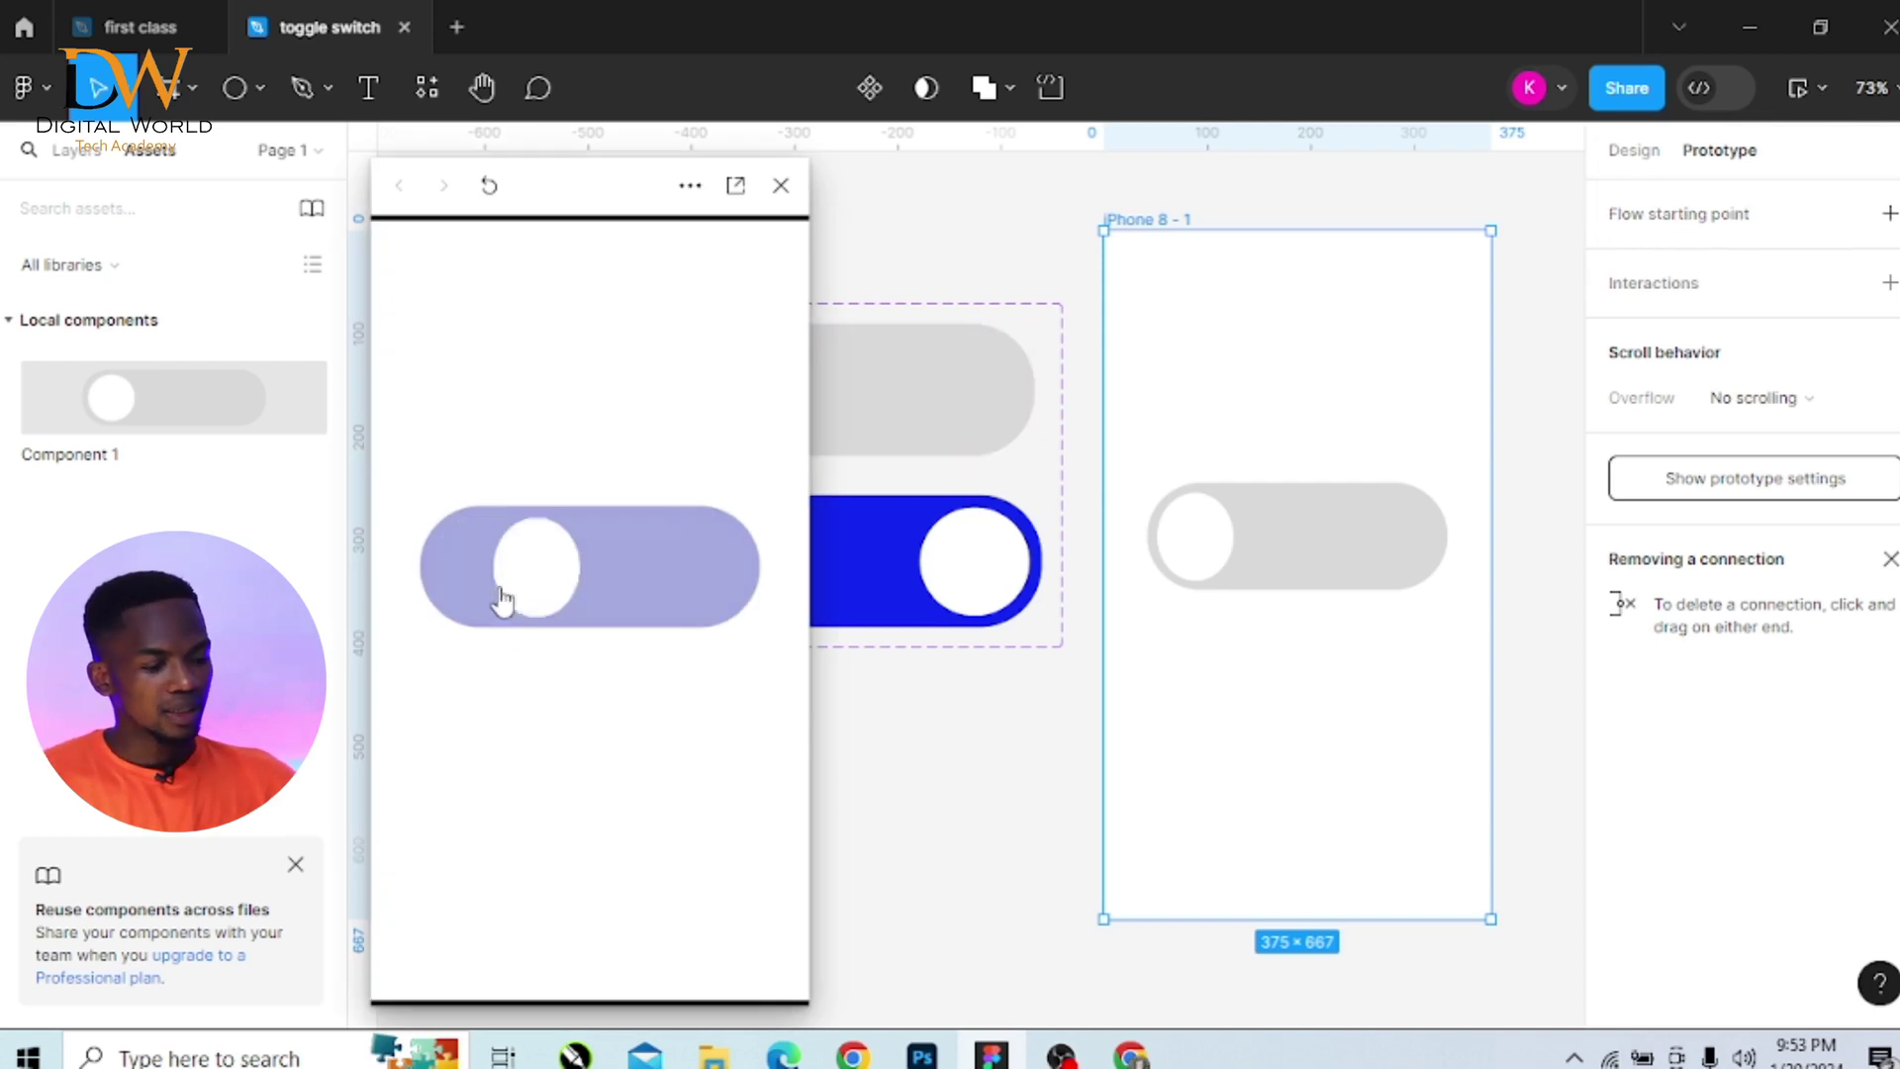
click(733, 578)
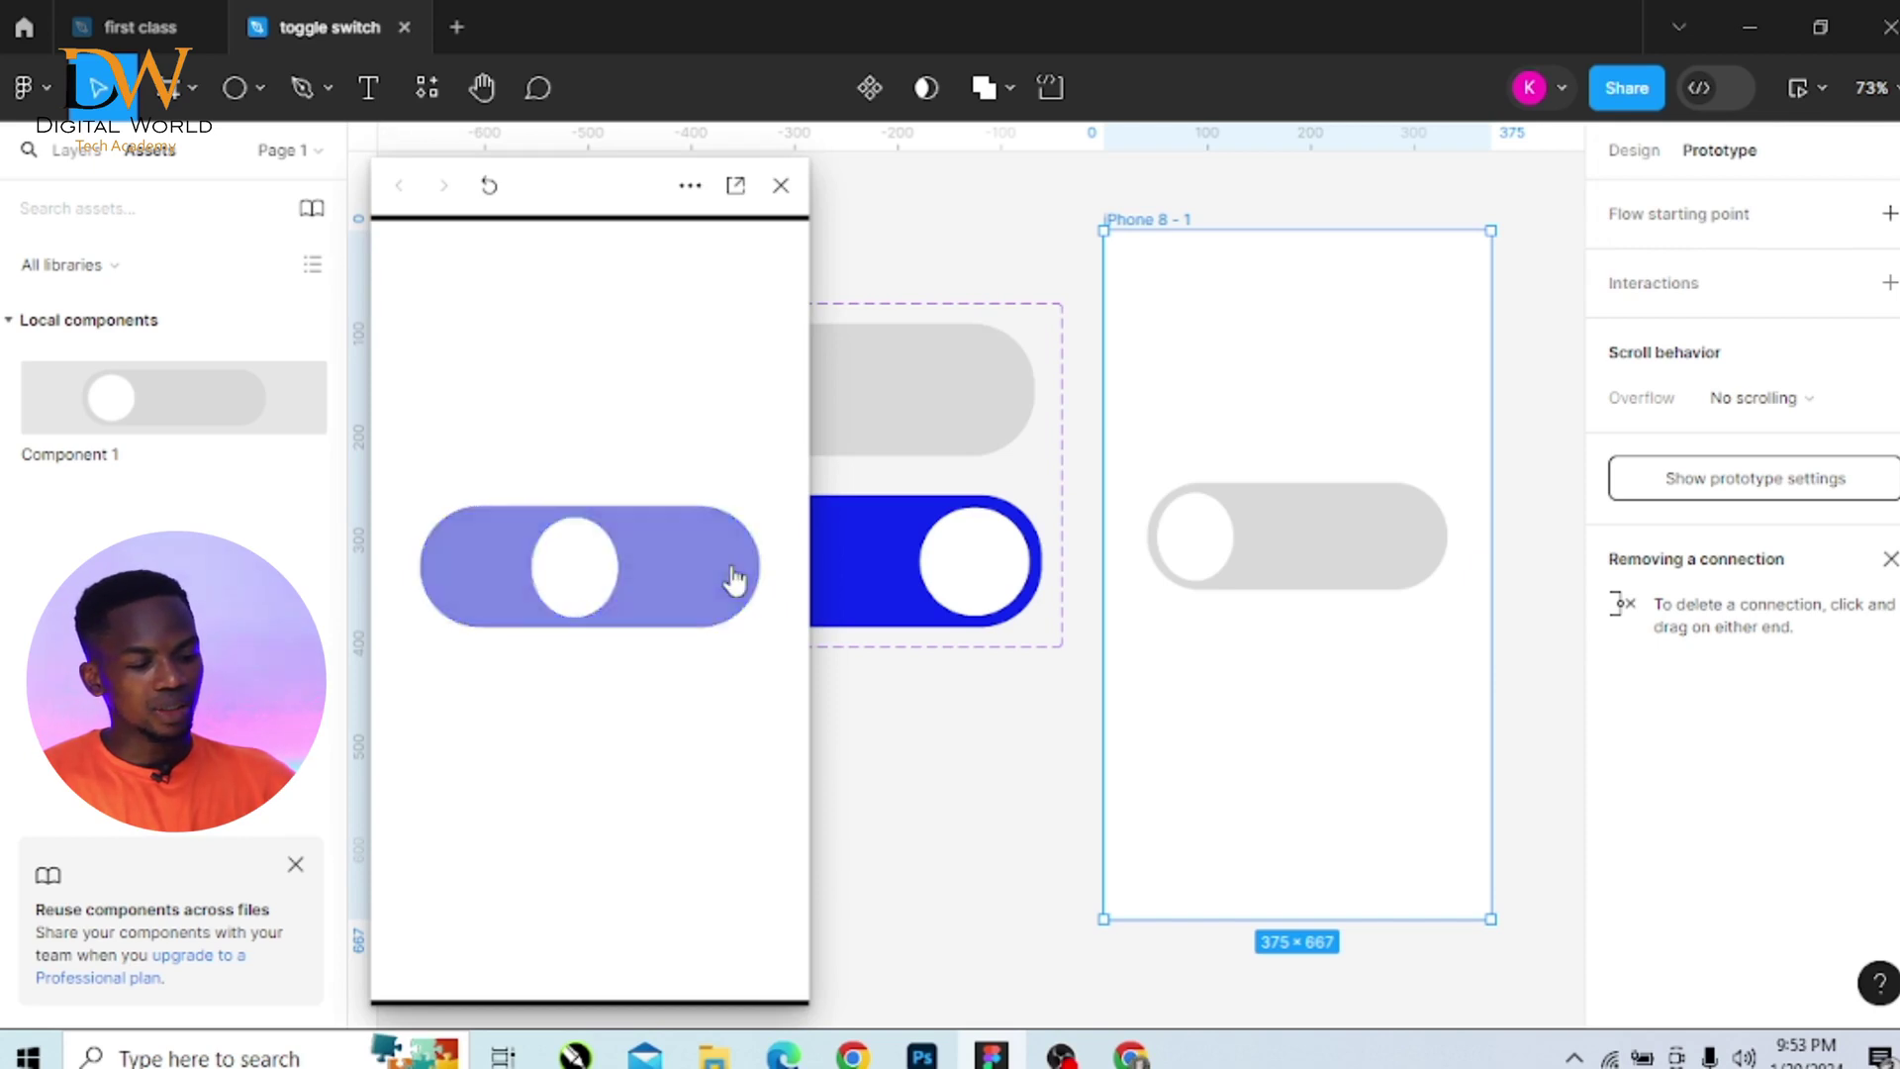